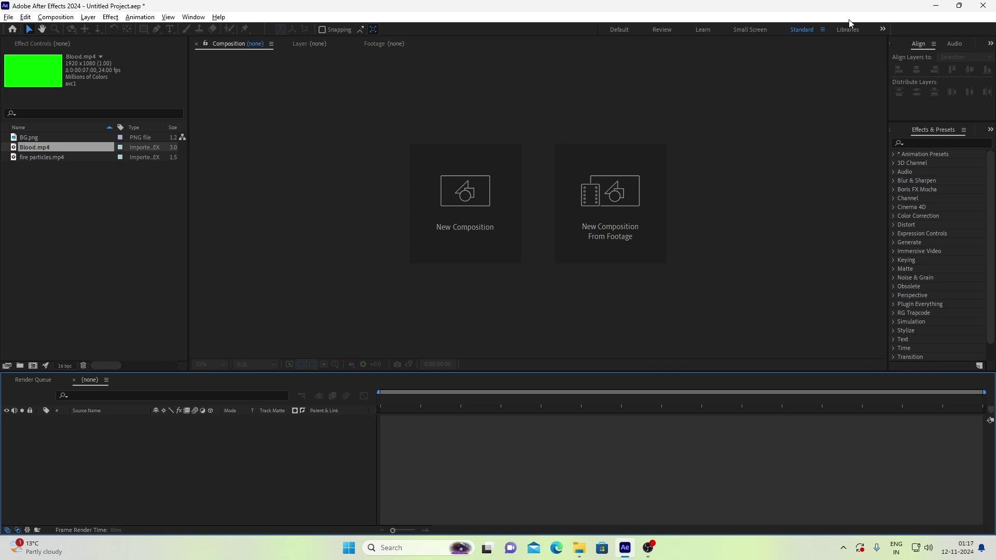
Create a new 1920 x 1080 composition at 50 frames per second with a duration of 10 seconds.
click(83, 219)
click(32, 366)
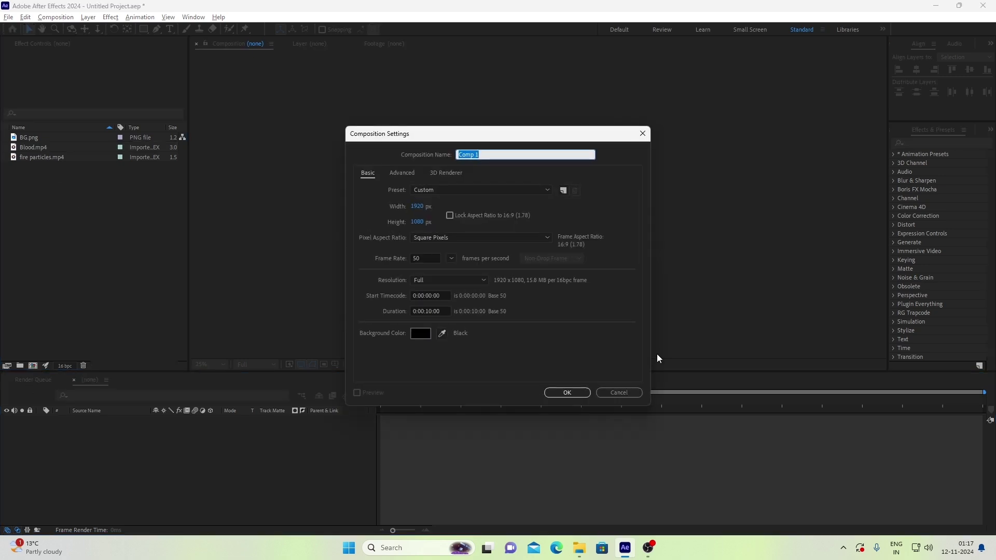
click(566, 392)
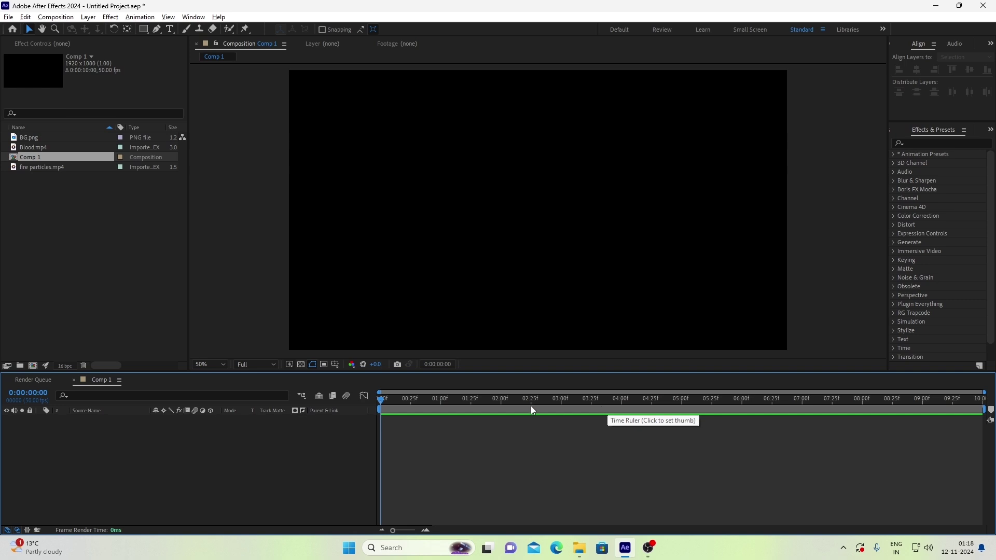
Add a new comp-sized solid layer named Element 3D to the composition.
right_click(245, 462)
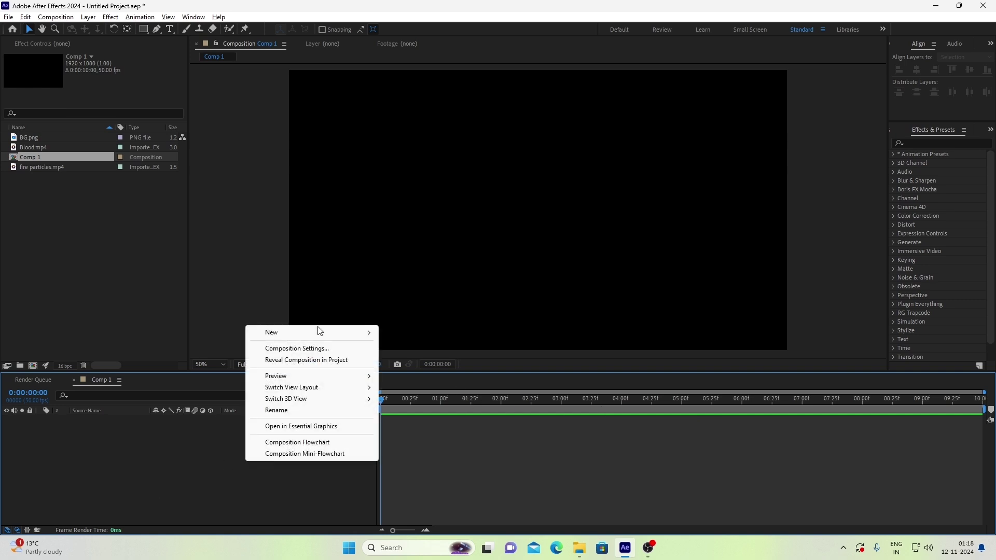
mouse_move(320, 330)
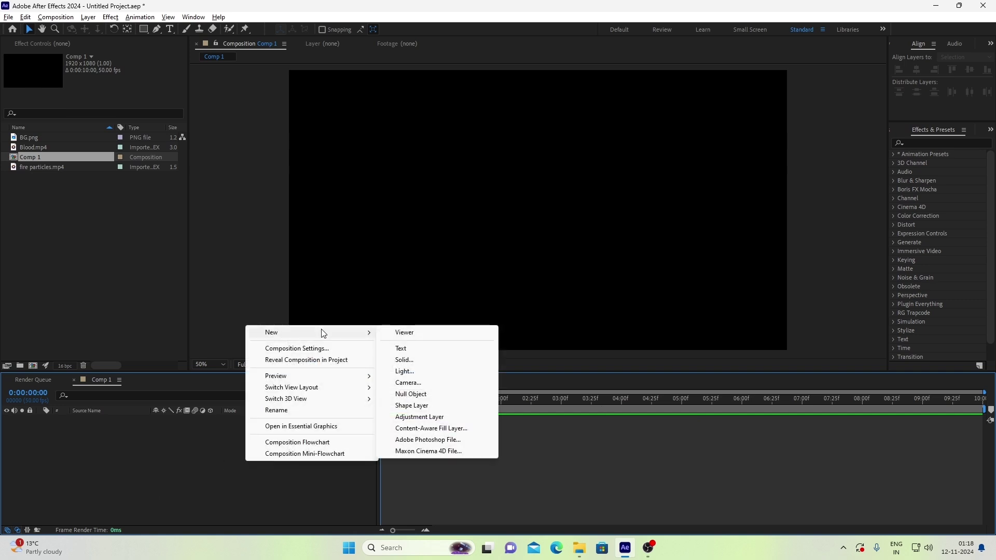
click(422, 360)
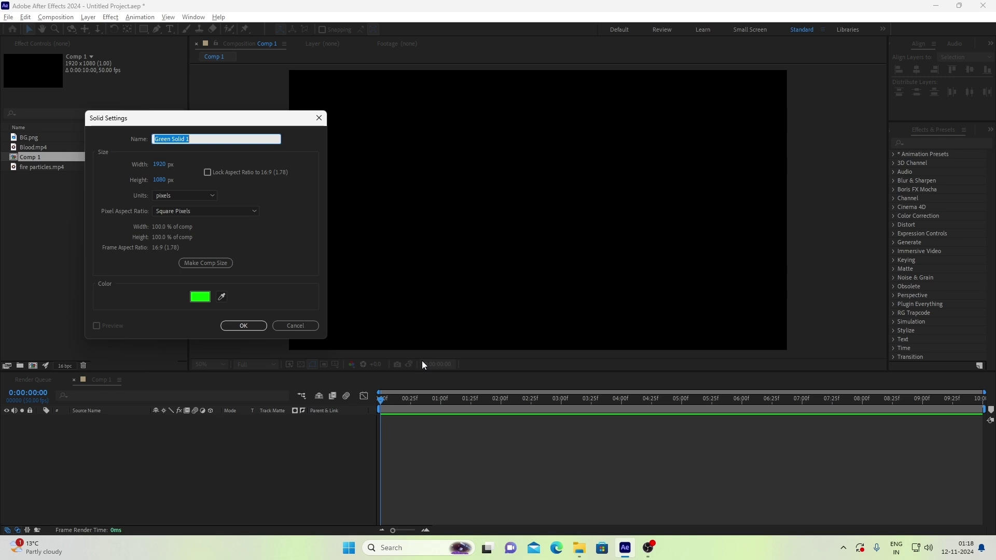
text(Element 3D)
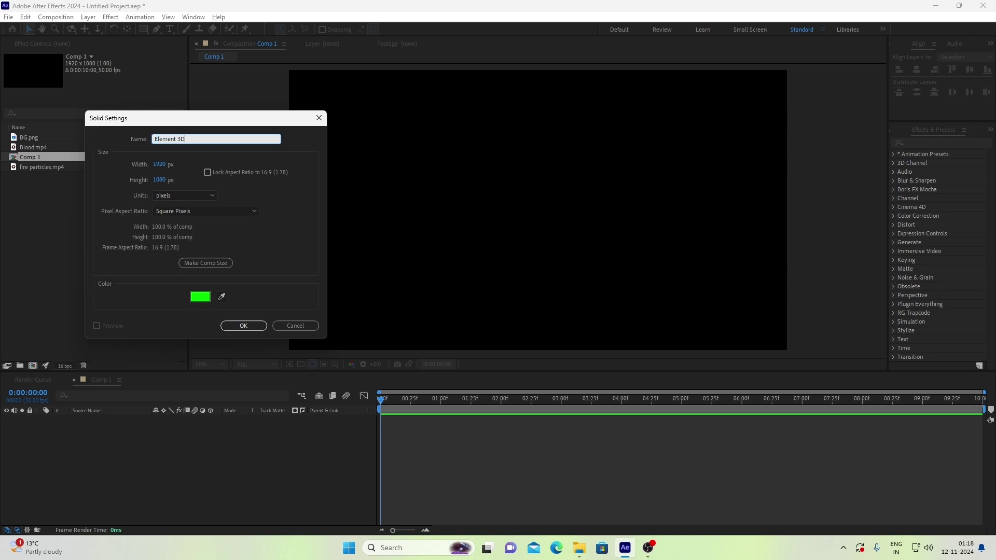
key(Return)
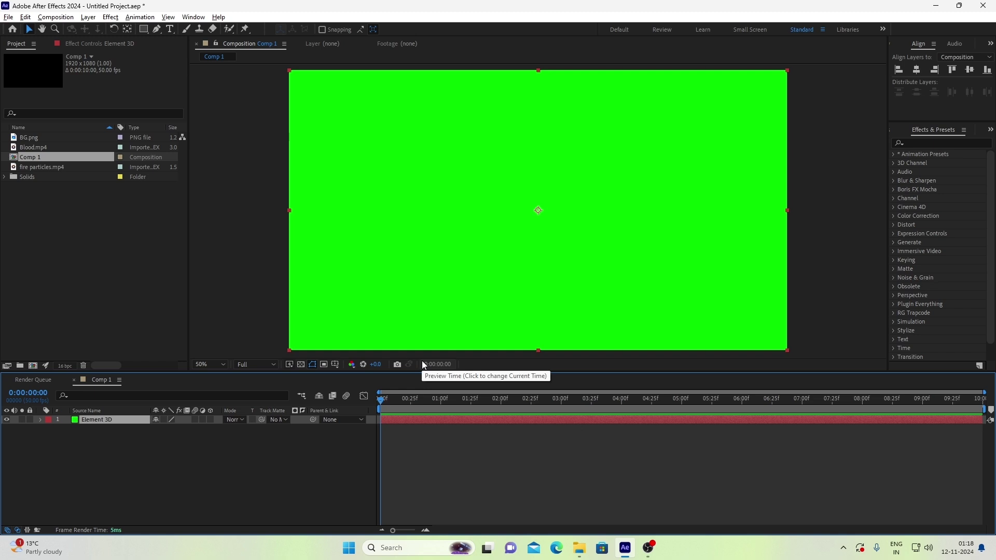
Change the colour of the Element 3D solid to black (000000).
key(ctrl+shift+y)
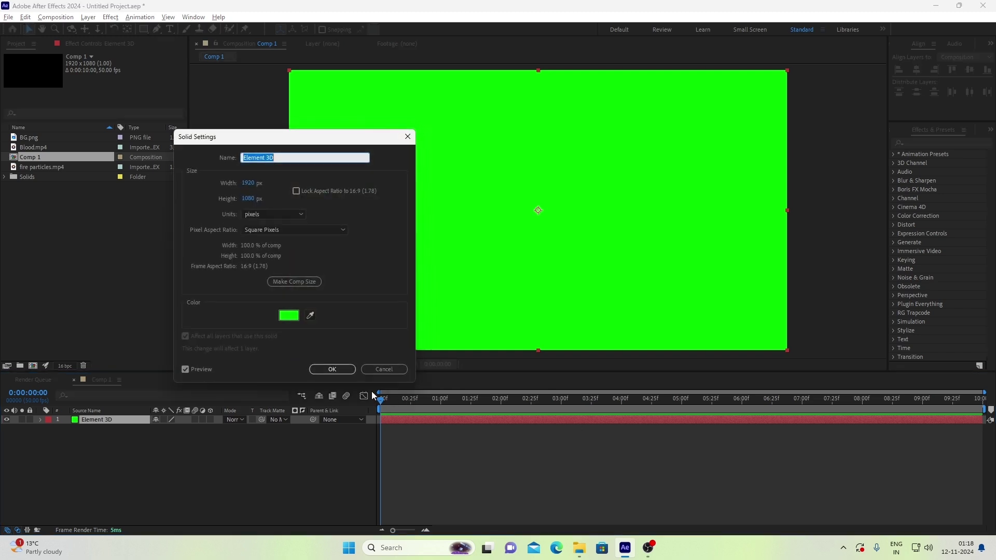
click(289, 315)
click(153, 218)
click(161, 282)
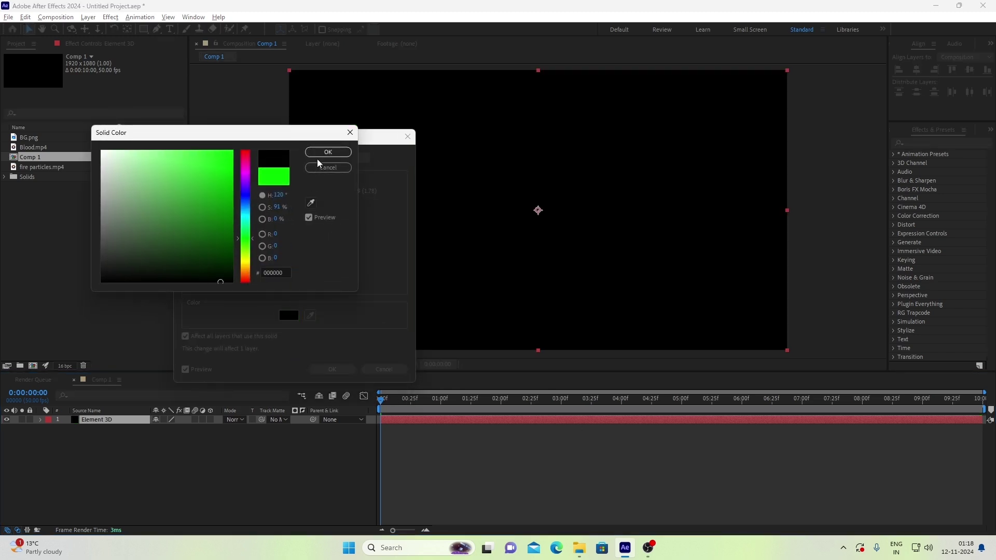
click(327, 151)
click(334, 369)
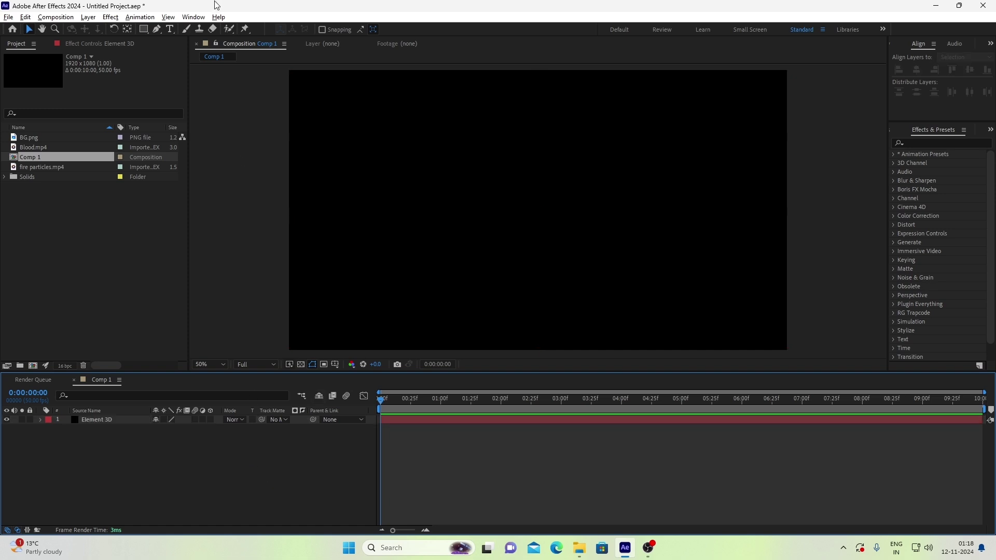
Add a white text layer reading "Suriya" in the Windlass font to the composition.
click(170, 29)
click(458, 213)
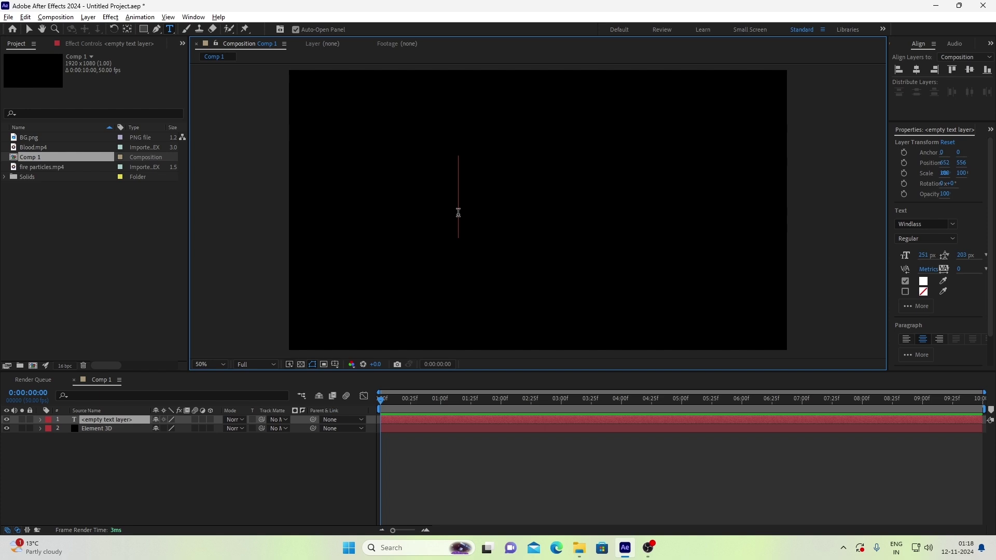
text(Sur)
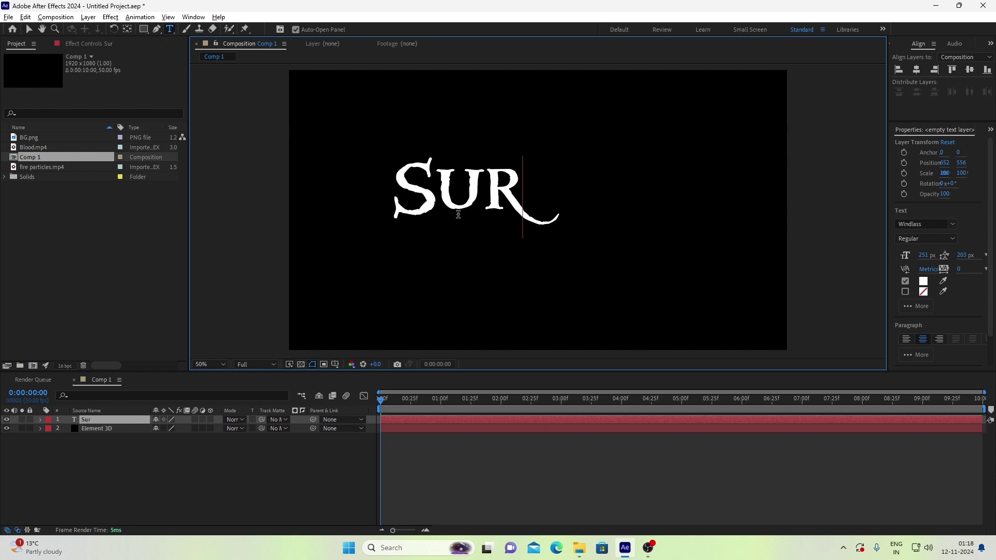
text(iya)
click(198, 478)
Centre the Suriya text horizontally and vertically in the composition, and hide its layer.
click(118, 420)
click(916, 69)
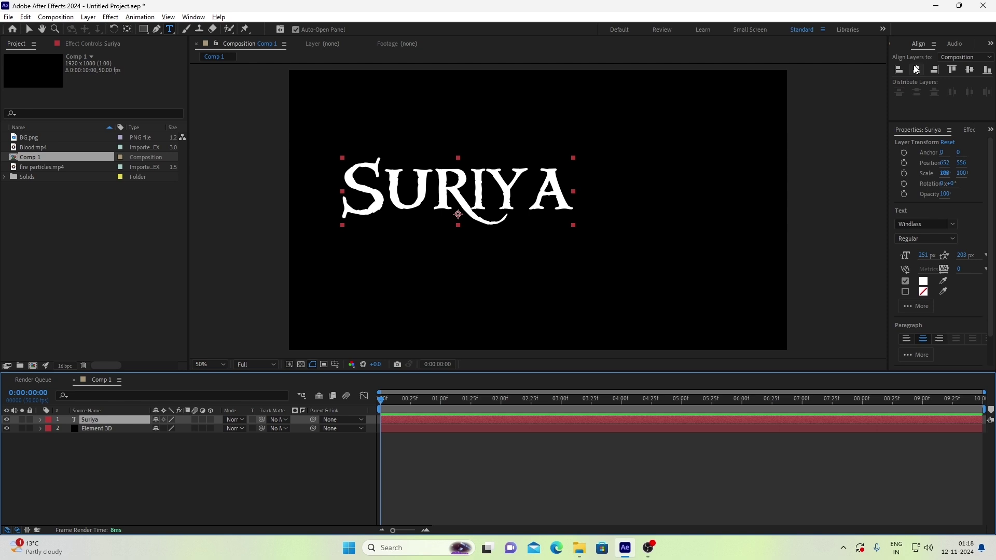
click(968, 71)
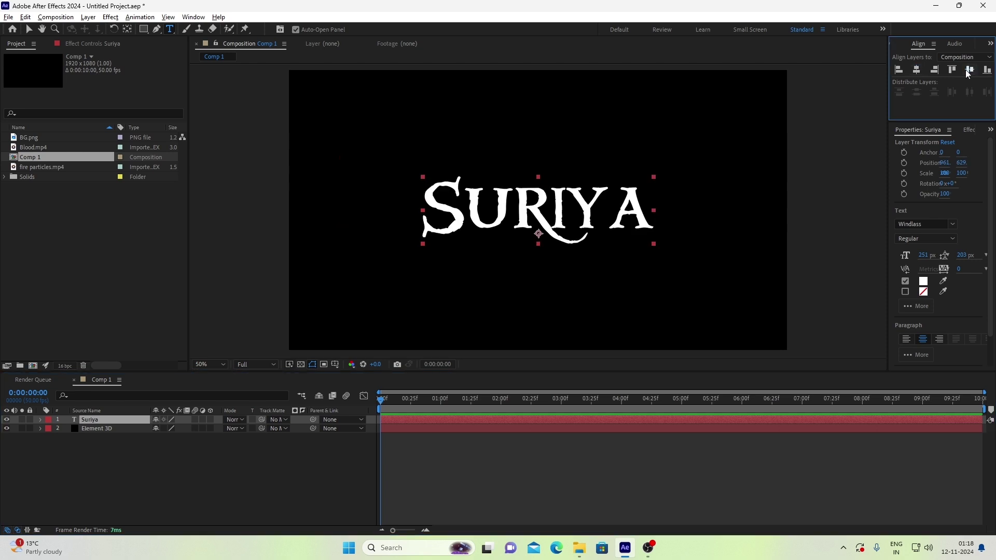
click(85, 471)
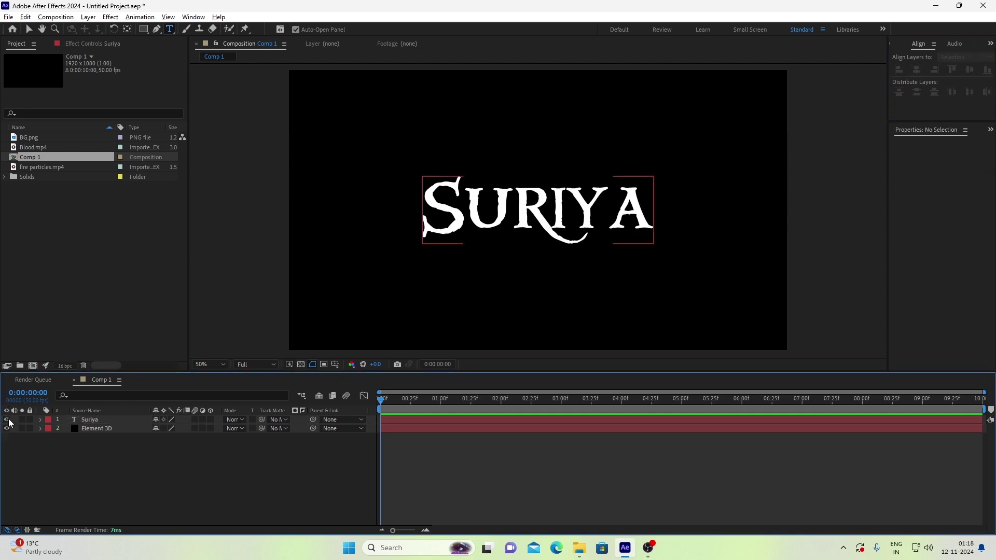
click(7, 420)
Find the Video Copilot Element effect and apply it to the Element 3D layer.
click(85, 428)
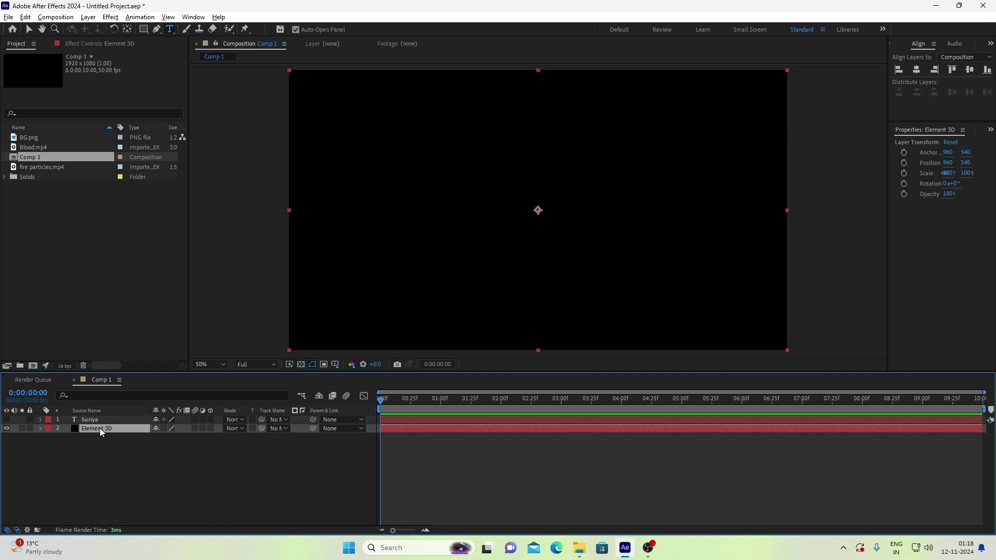
click(990, 130)
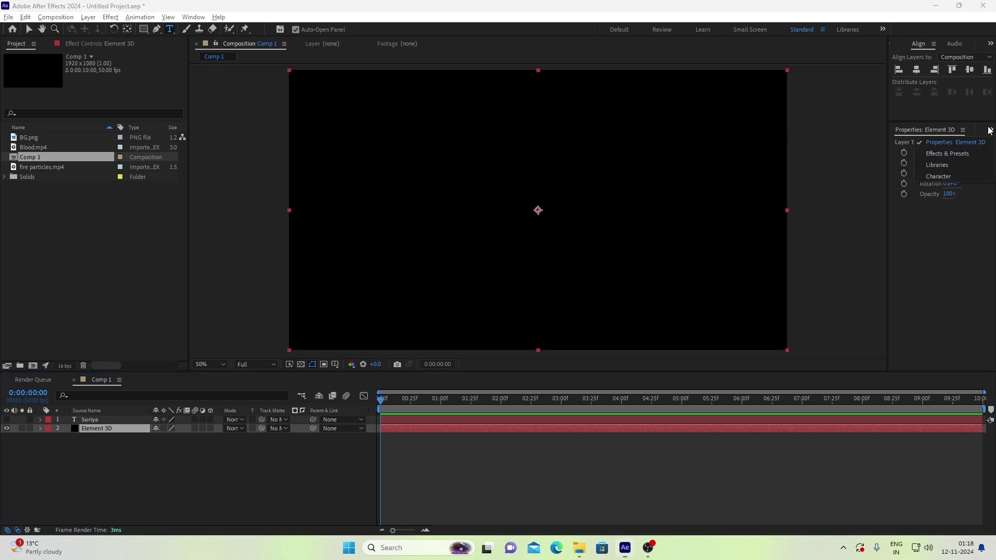
click(947, 154)
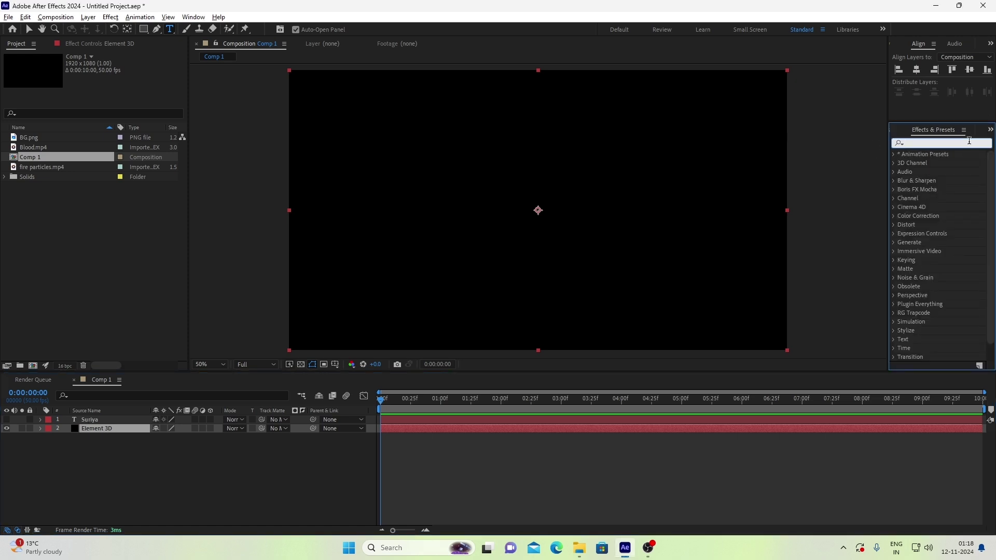
text(elem)
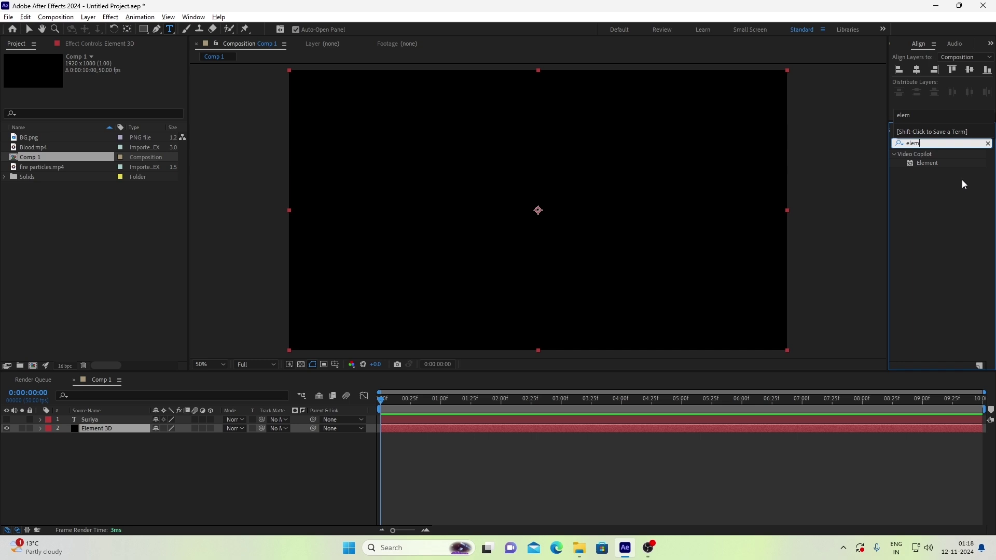
double_click(933, 166)
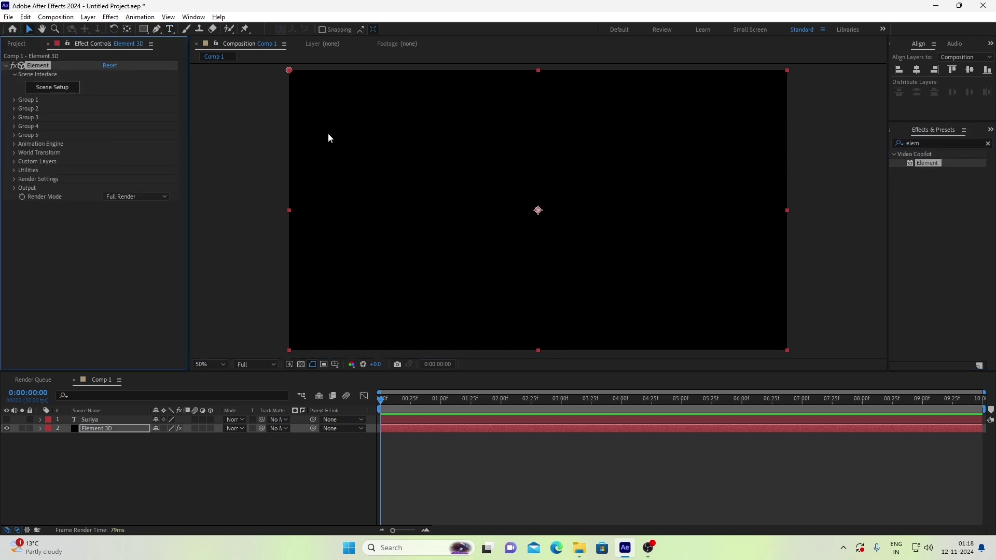
Assign the Suriya text layer as Path Layer 1 in the Element effect's custom text and masks.
click(14, 161)
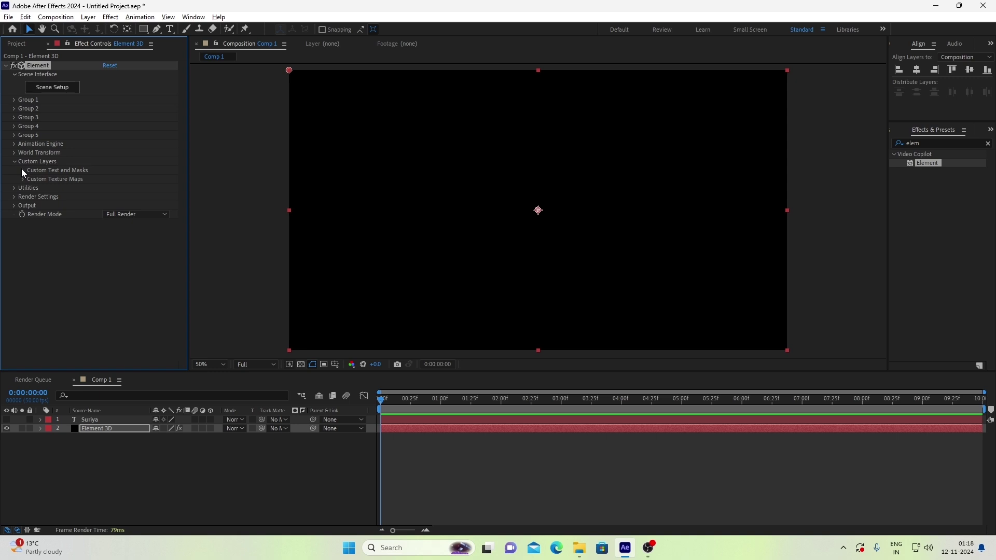
click(23, 170)
click(110, 179)
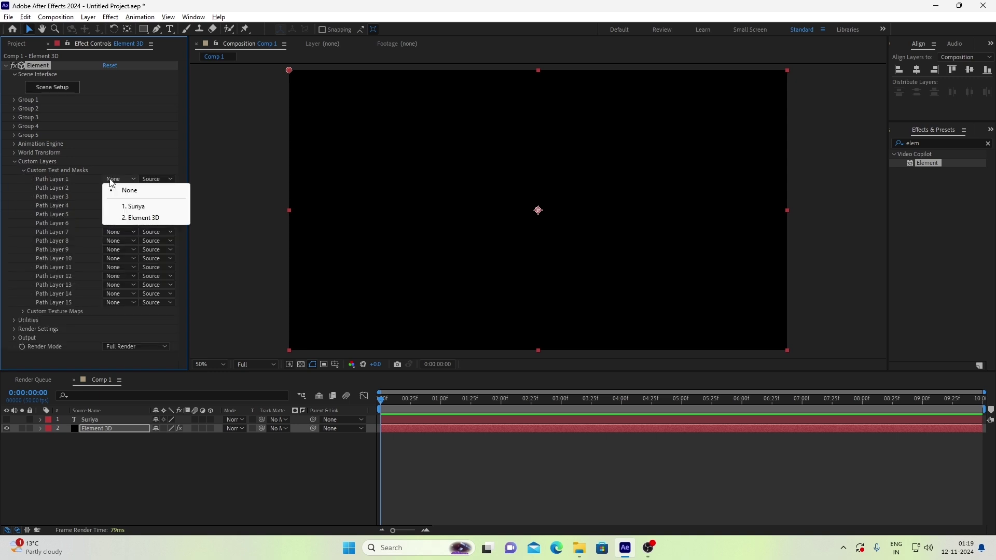
click(142, 207)
Open Element's Scene Setup and extrude the Suriya text into a 3D model.
click(60, 88)
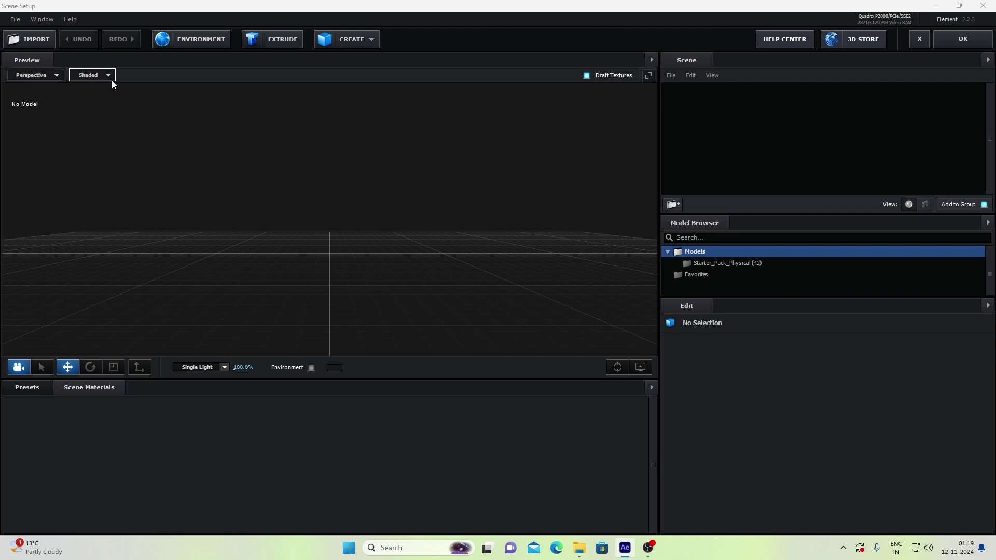
click(264, 40)
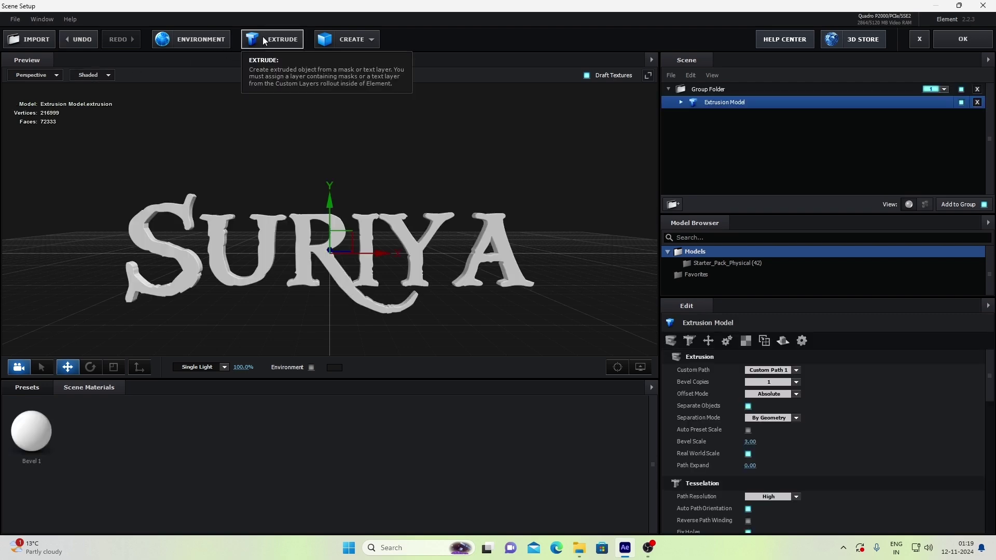
drag(192, 148, 211, 159)
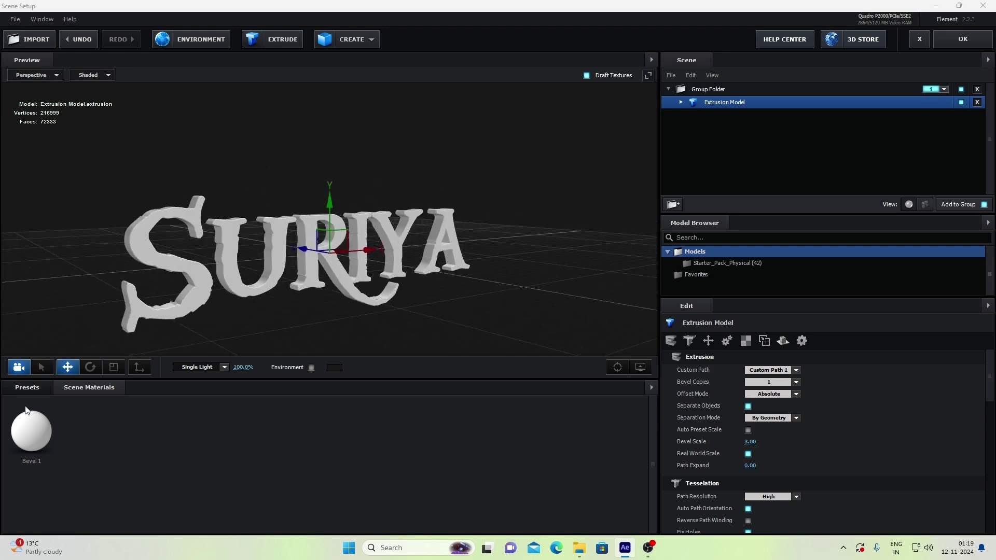
Apply the Gold_Stripes preset from the Physical bevels to the Extrusion Model.
click(38, 389)
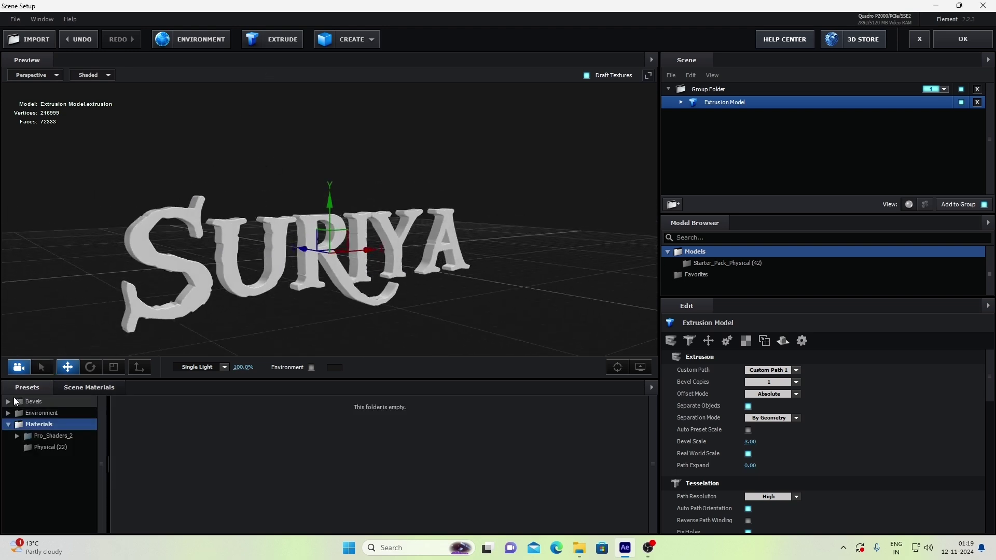
click(15, 400)
click(40, 412)
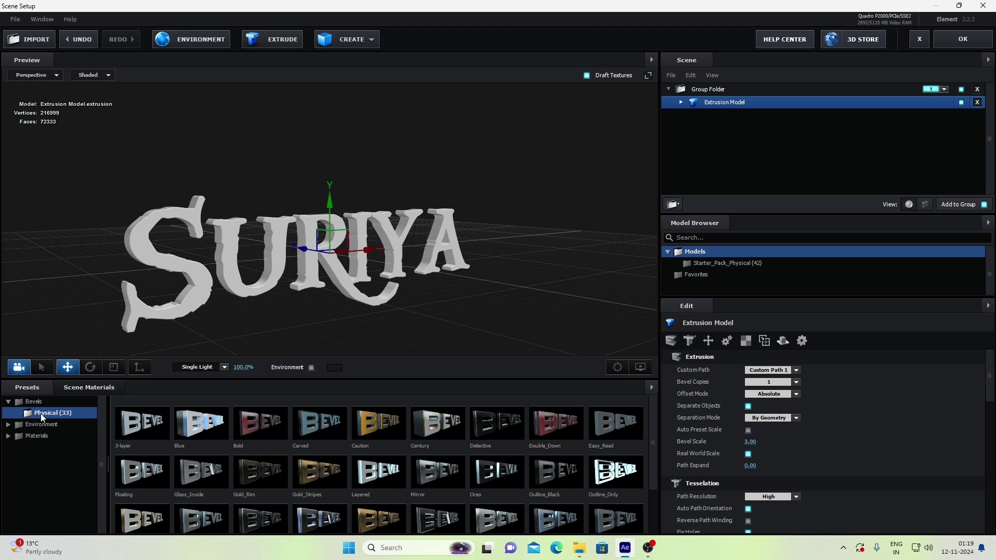
scroll(377, 469, down, 1)
scroll(378, 477, up, 2)
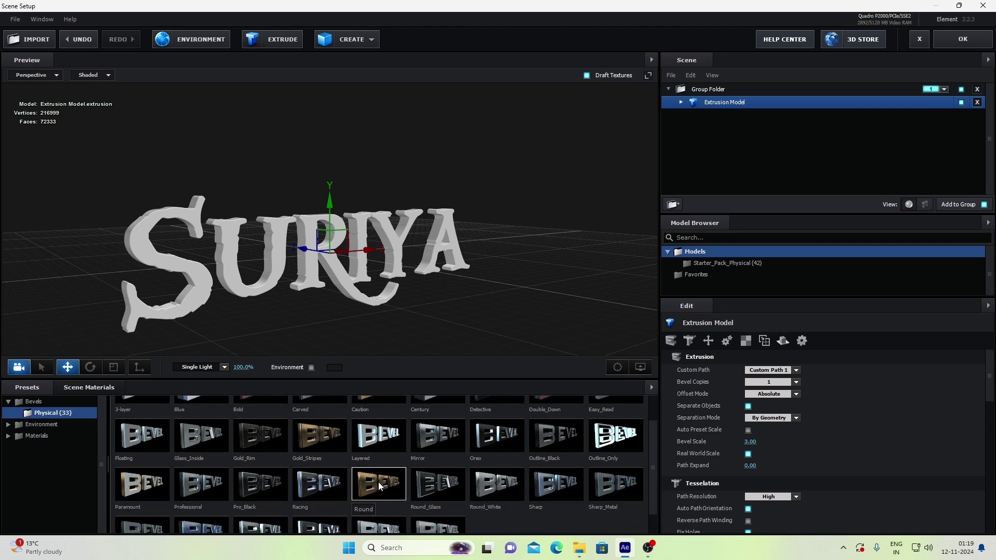
scroll(379, 485, up, 2)
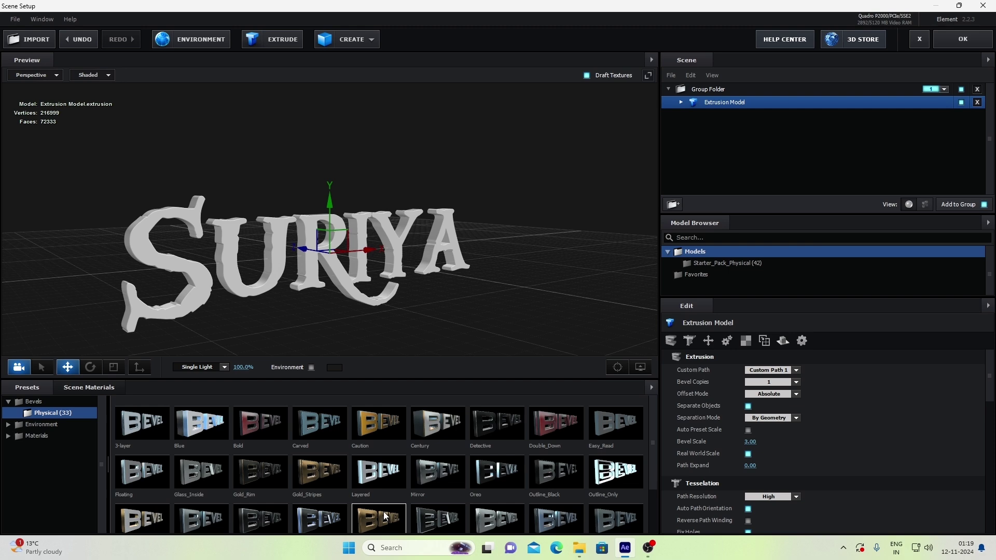
drag(300, 470, 727, 104)
drag(505, 181, 405, 179)
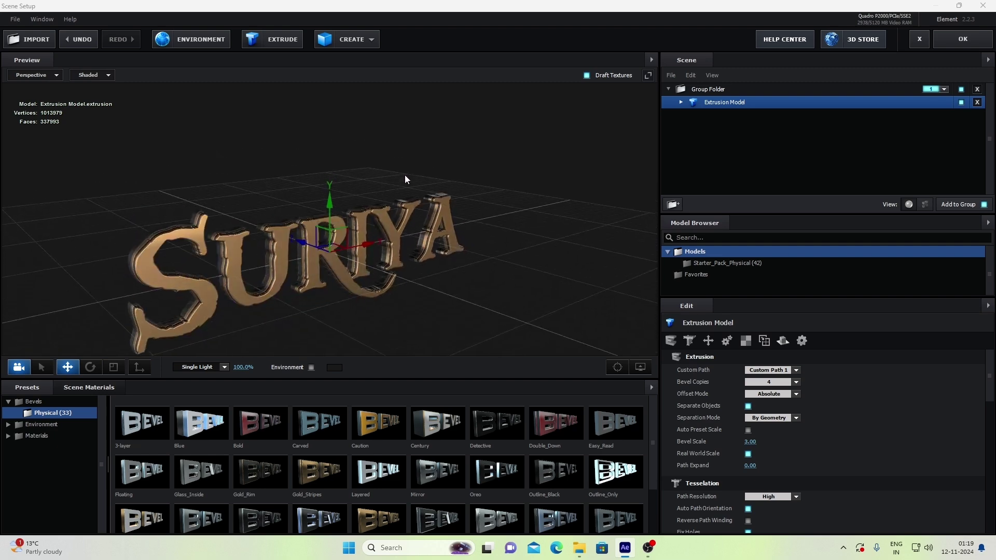
drag(230, 211, 250, 145)
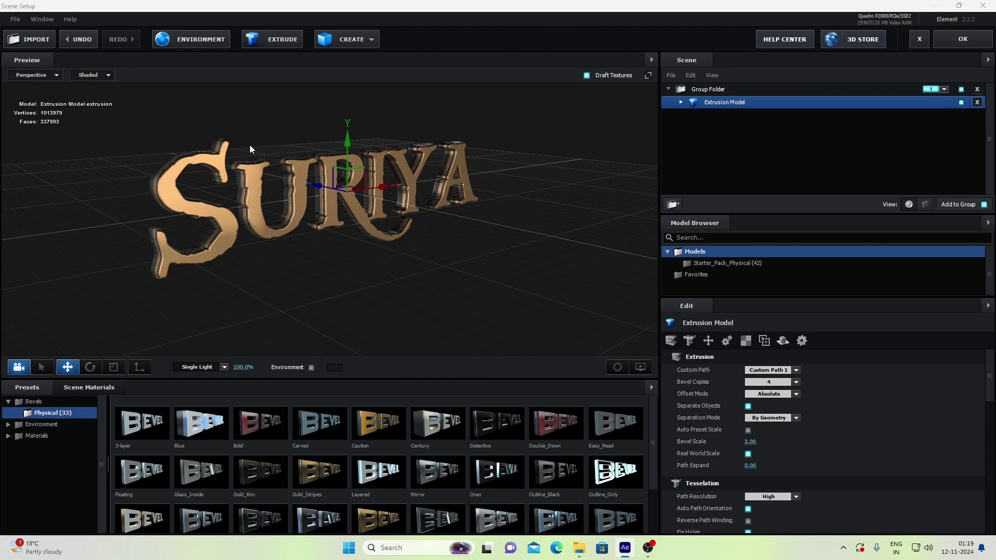
Apply the metal_gold_dirty material from the Pro_Shaders_2 Metal presets to all four bevels of the Extrusion Model.
click(9, 436)
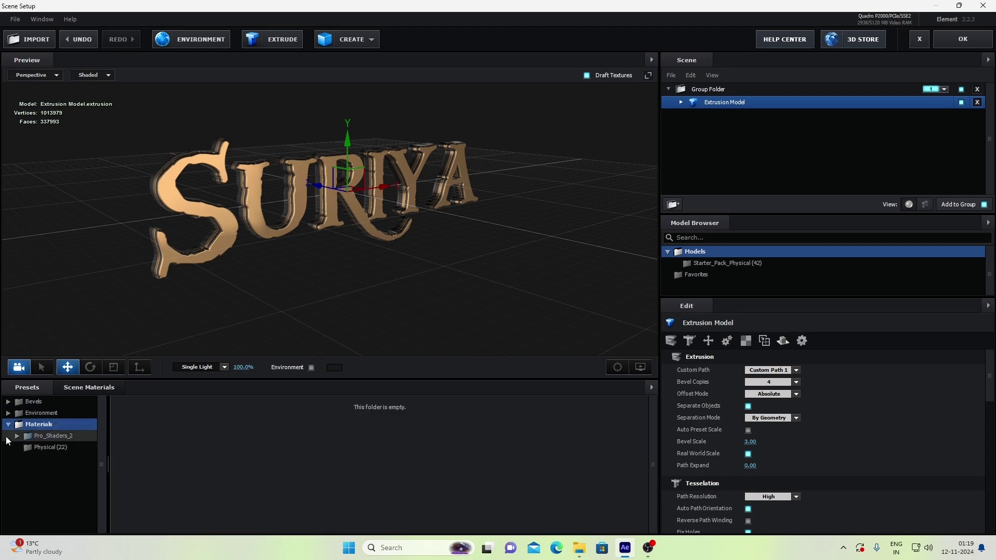
double_click(53, 436)
click(58, 490)
scroll(558, 460, down, 5)
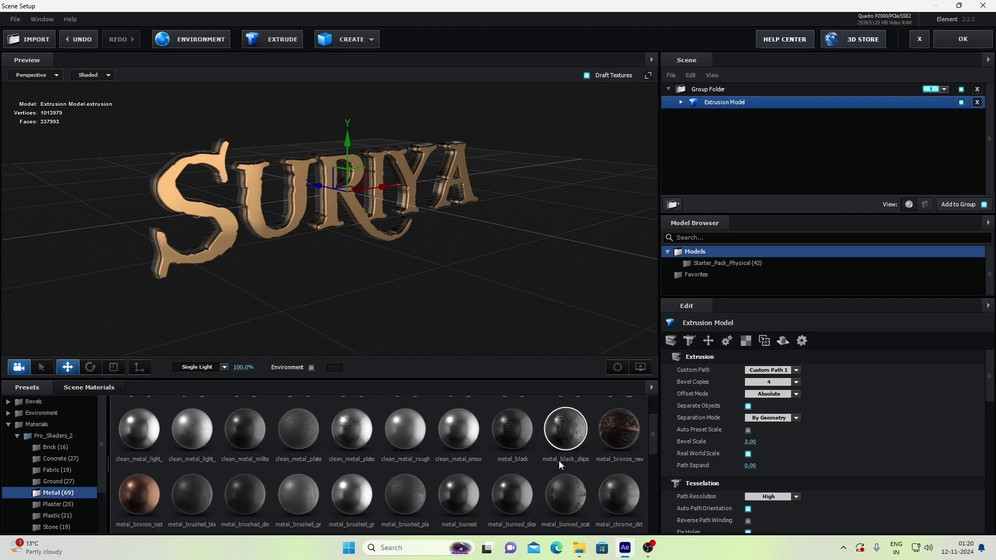
drag(614, 484, 687, 114)
click(680, 102)
mouse_move(725, 141)
mouse_down()
mouse_move(705, 96)
mouse_move(730, 118)
mouse_move(736, 149)
mouse_move(738, 128)
mouse_up()
drag(619, 483, 765, 154)
drag(619, 482, 736, 141)
scroll(464, 152, up, 3)
drag(509, 139, 505, 211)
Replace the first metal_gold_dirty bevel material with metal_bronze_raw from the Pro_Shaders_2 Metal presets.
click(739, 113)
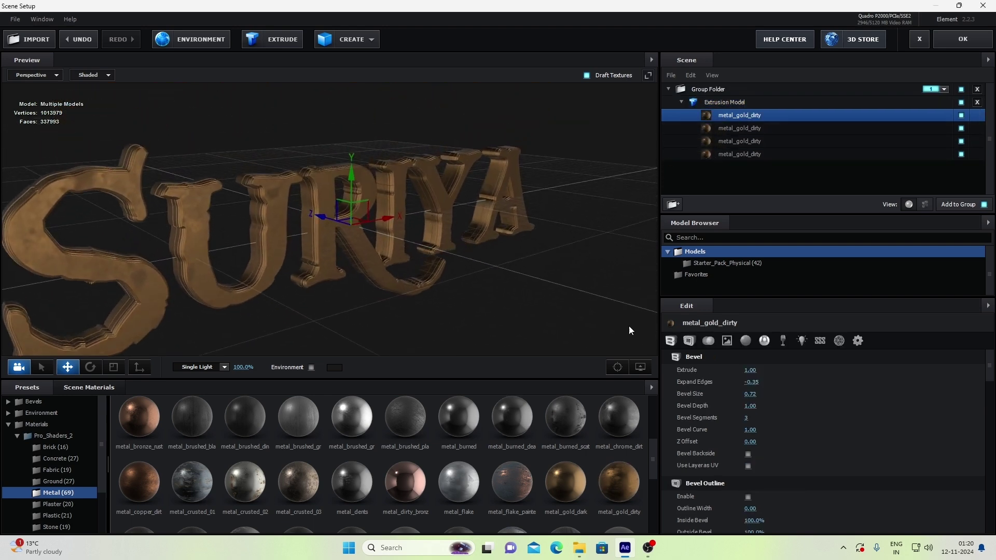
scroll(559, 447, up, 3)
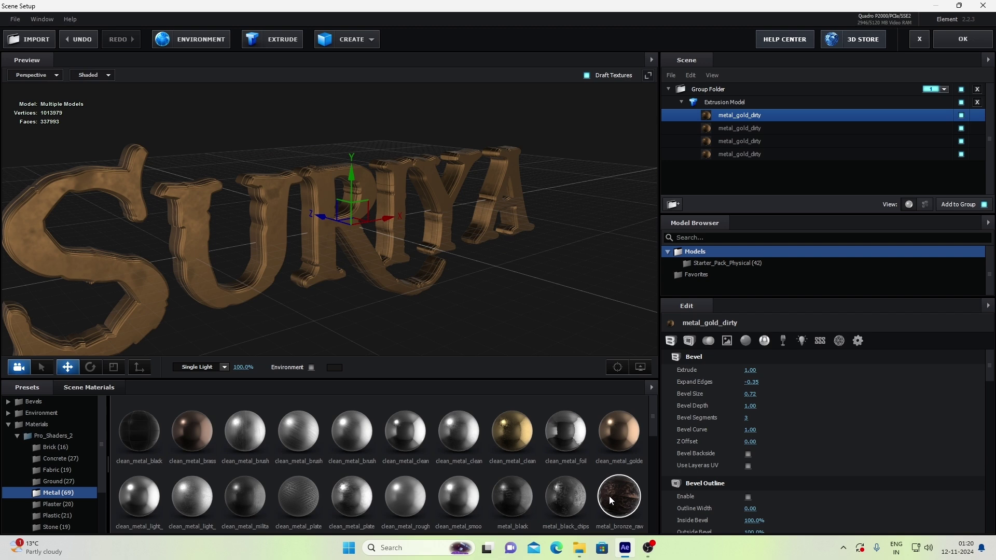
drag(631, 508, 770, 116)
drag(461, 205, 587, 295)
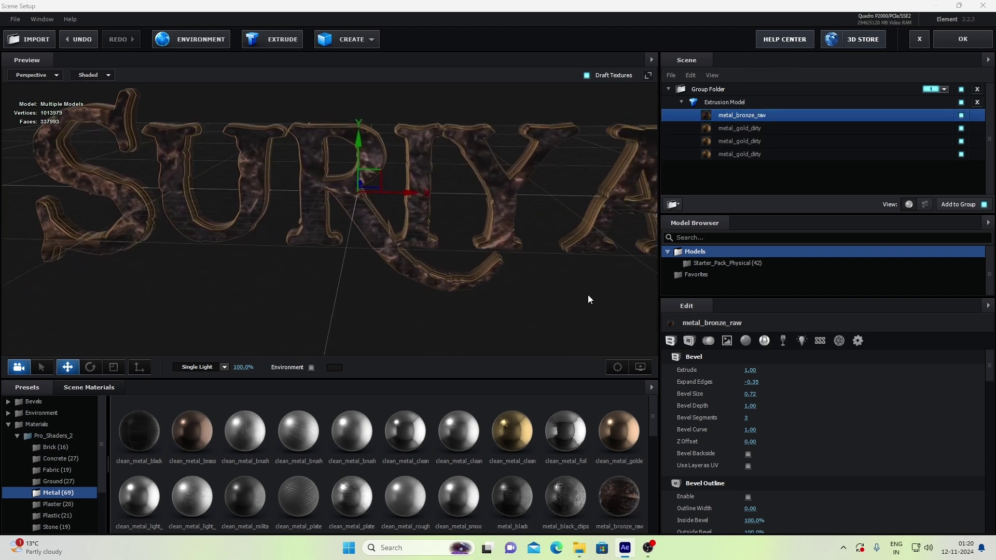
Set the Reflectivity texture strength of the metal_bronze_raw material to 30%.
click(754, 339)
scroll(801, 412, up, 3)
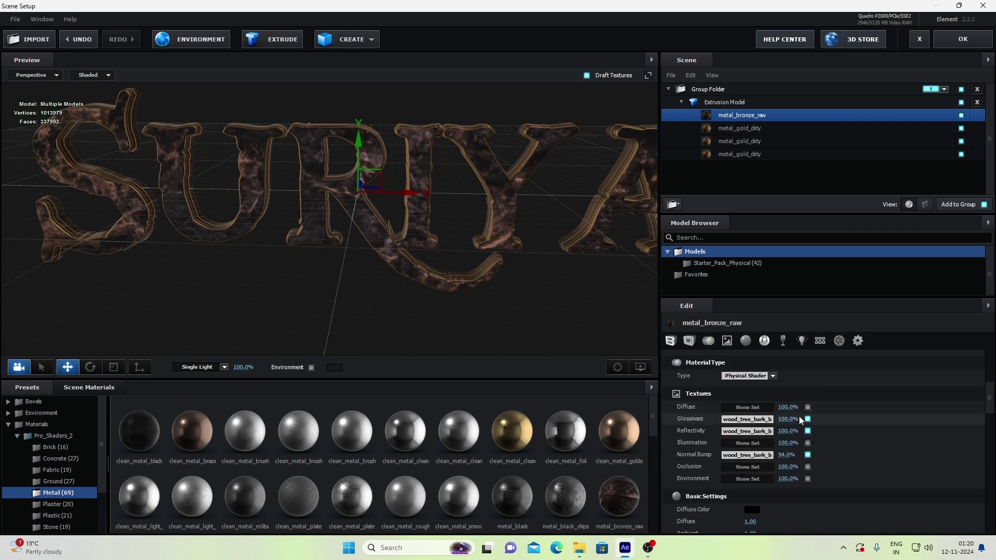
click(787, 431)
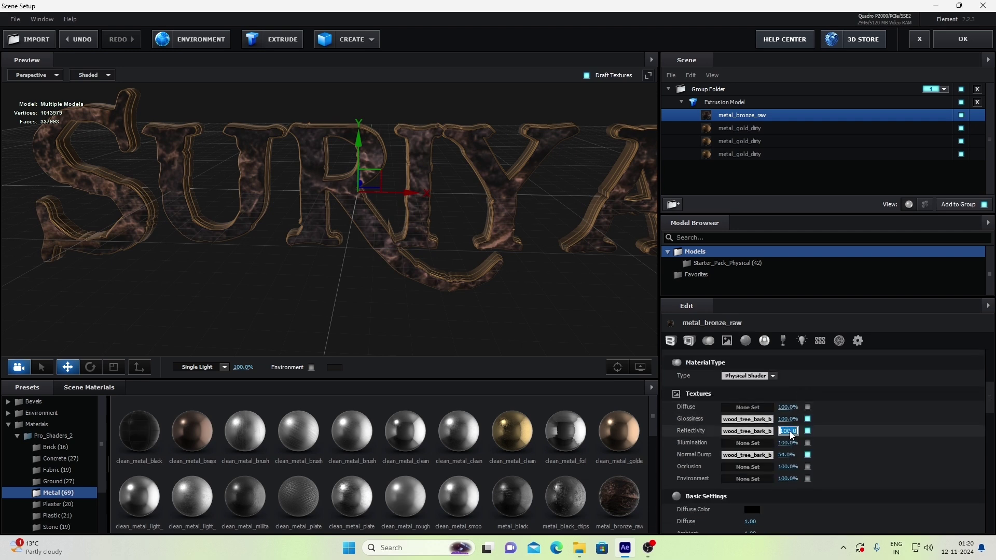
text(30)
key(Return)
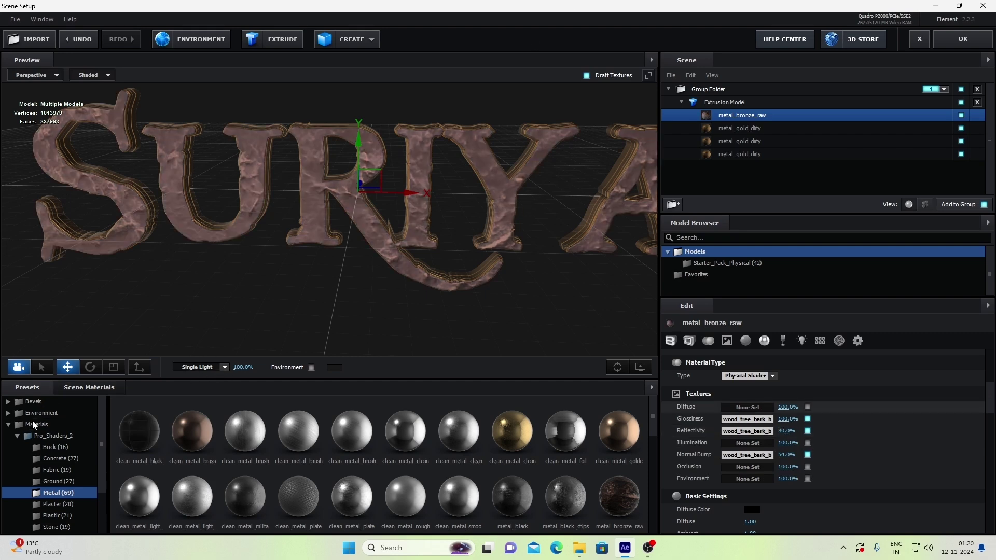
Apply the Studio_warm_blurred environment from the V1_Environment presets and set the preview lighting to 360.
click(8, 414)
click(58, 435)
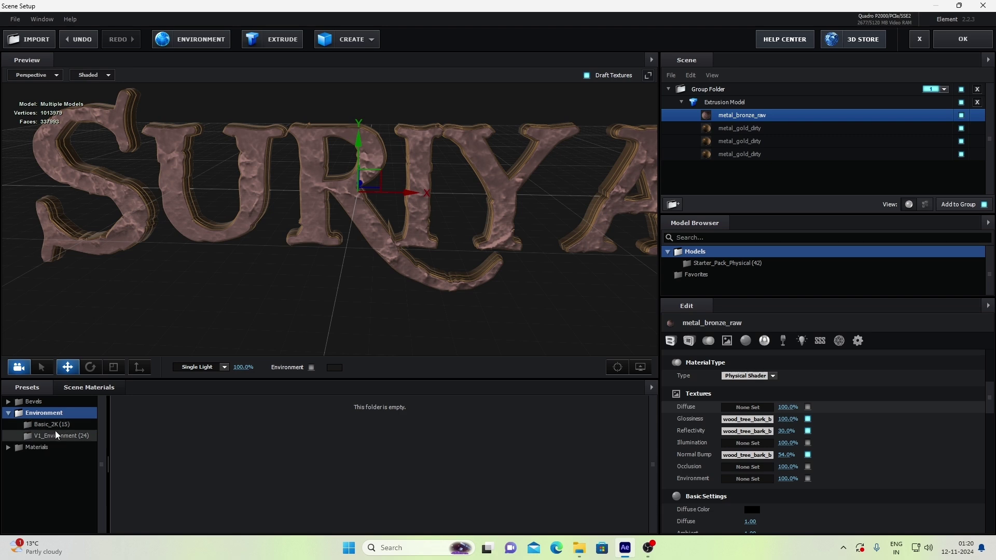
click(623, 461)
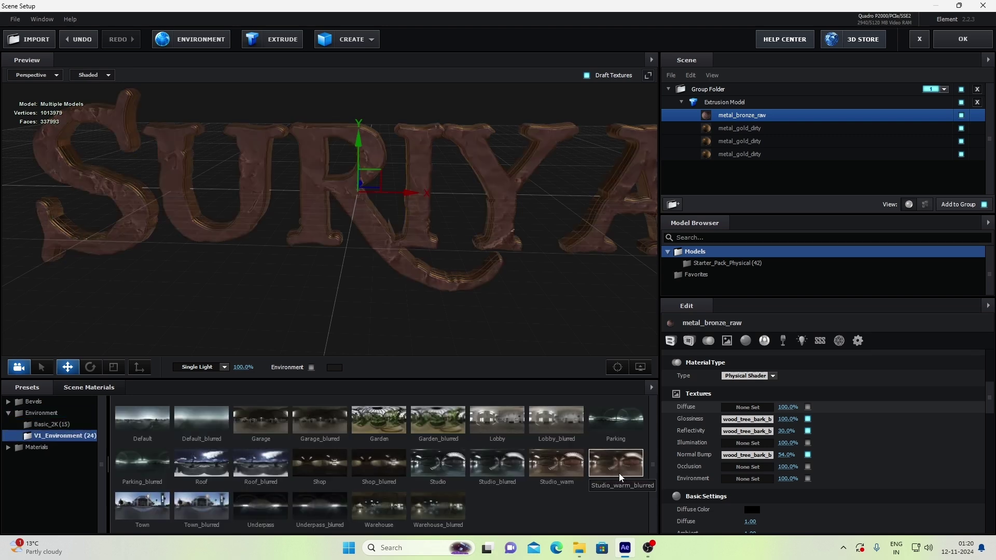
click(210, 367)
click(213, 273)
drag(213, 273, 411, 245)
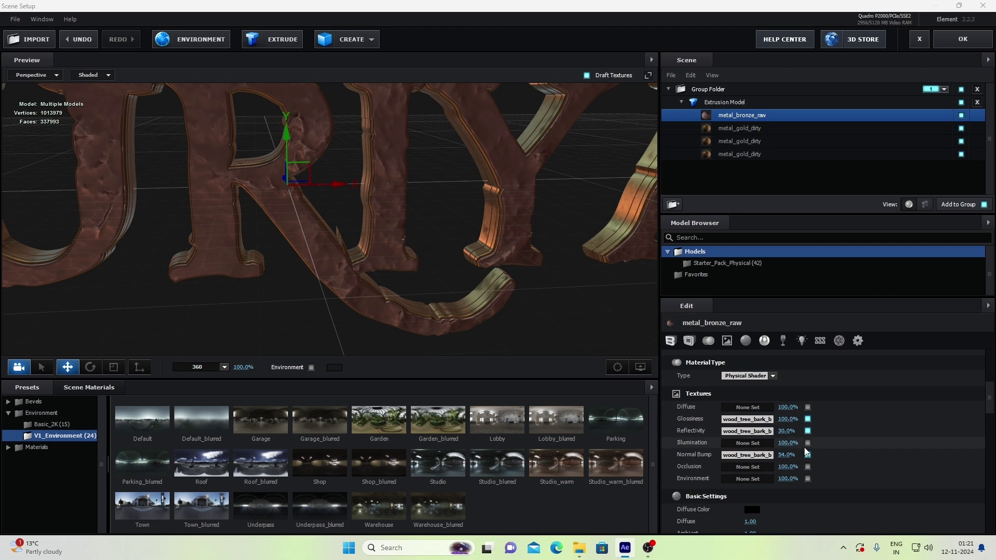
Raise the Specular Multiplier of metal_bronze_raw to 155% and set its reflectivity color to orange FFA200.
scroll(798, 475, down, 3)
drag(749, 439, 799, 429)
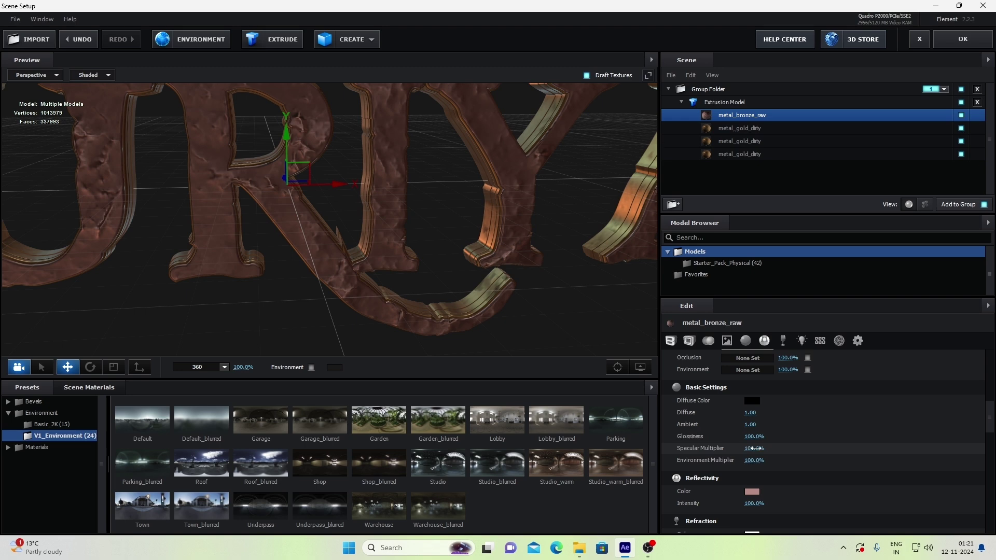
scroll(767, 435, down, 2)
click(755, 418)
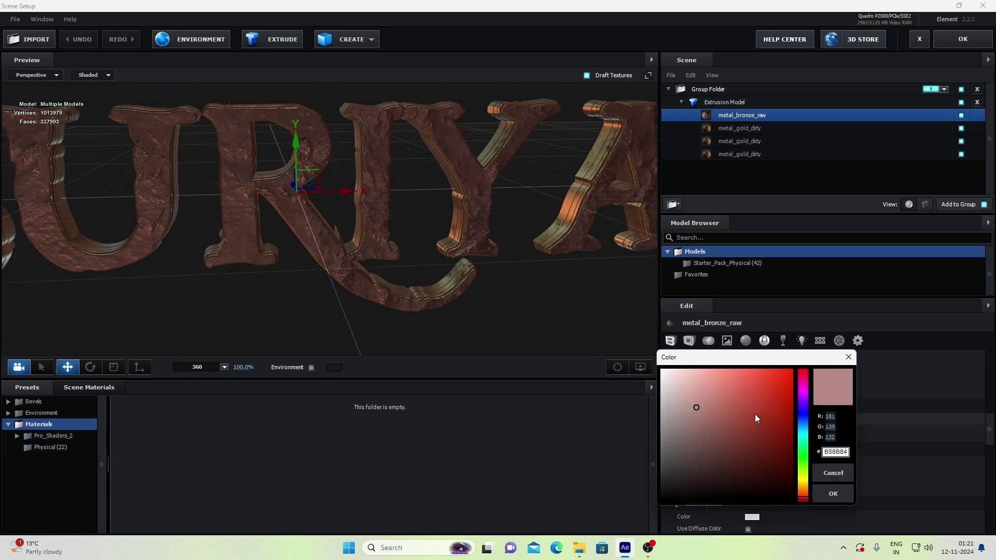
mouse_move(792, 496)
mouse_down()
mouse_move(807, 486)
mouse_move(819, 493)
mouse_move(810, 487)
mouse_up()
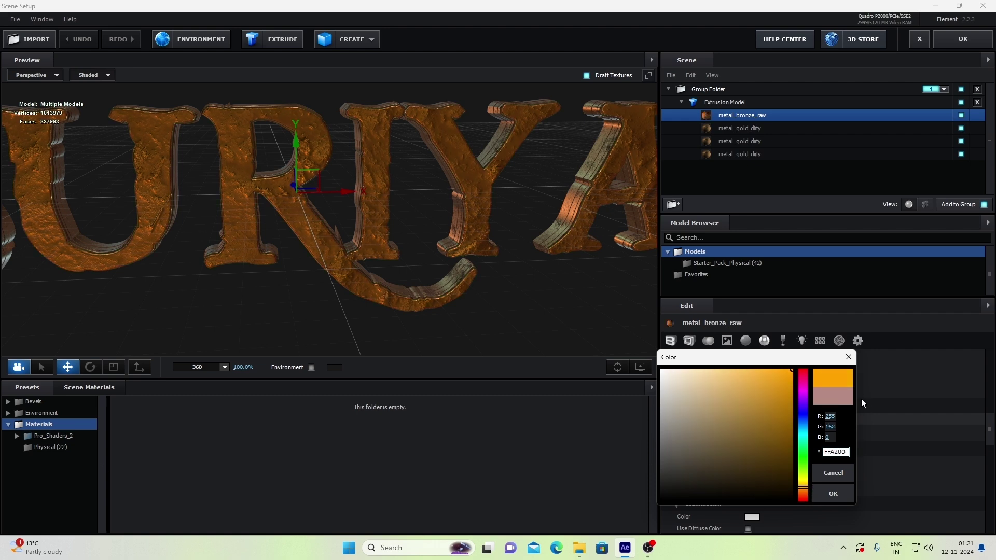
click(841, 495)
Set the Reflectivity texture of metal_bronze_raw to 68% strength and lower its contrast to about -28%.
scroll(805, 393, up, 10)
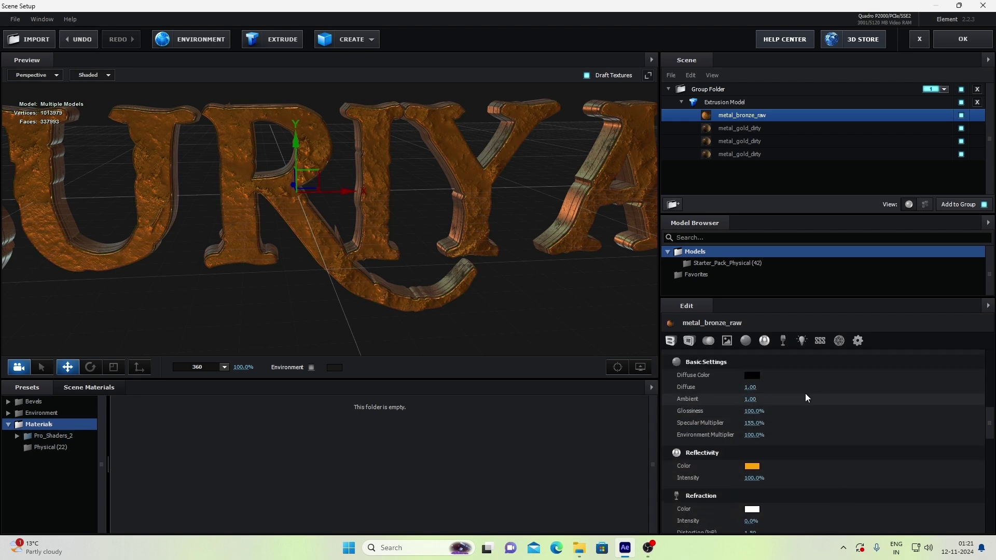
click(787, 431)
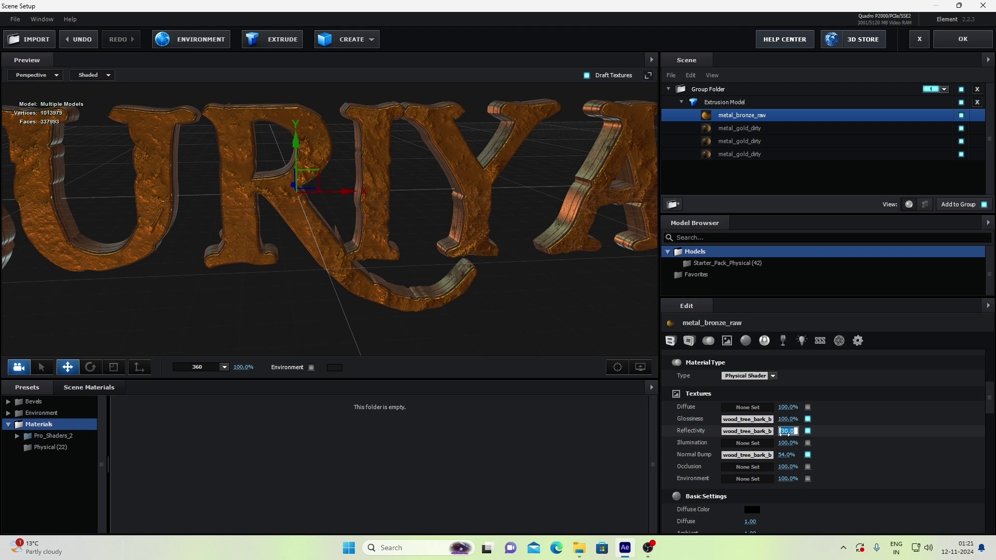
text(68)
key(Return)
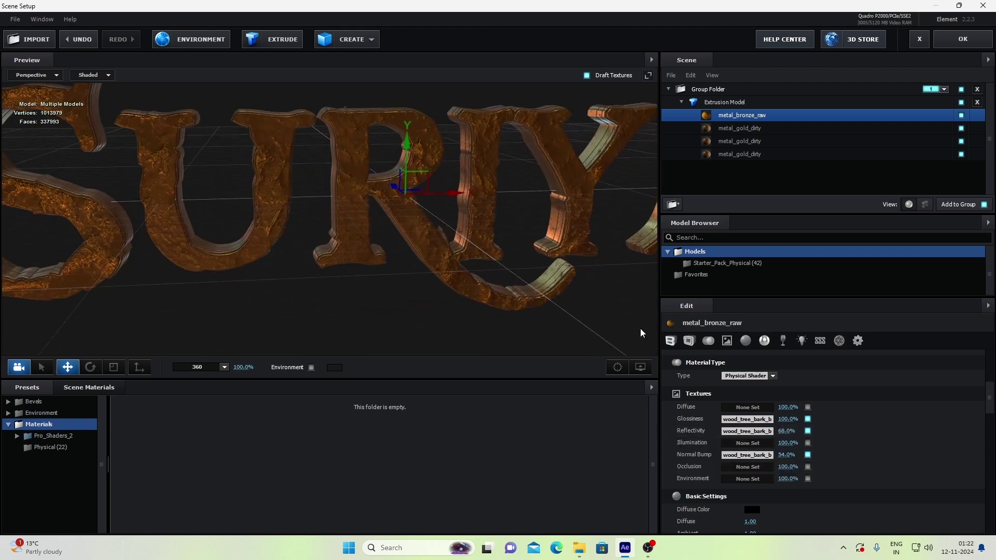
click(765, 434)
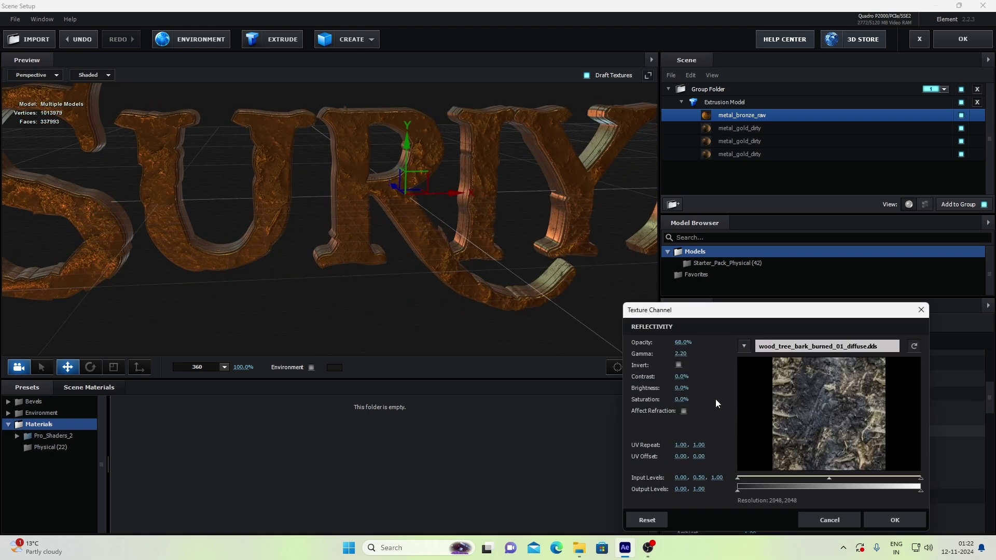
drag(682, 377, 678, 383)
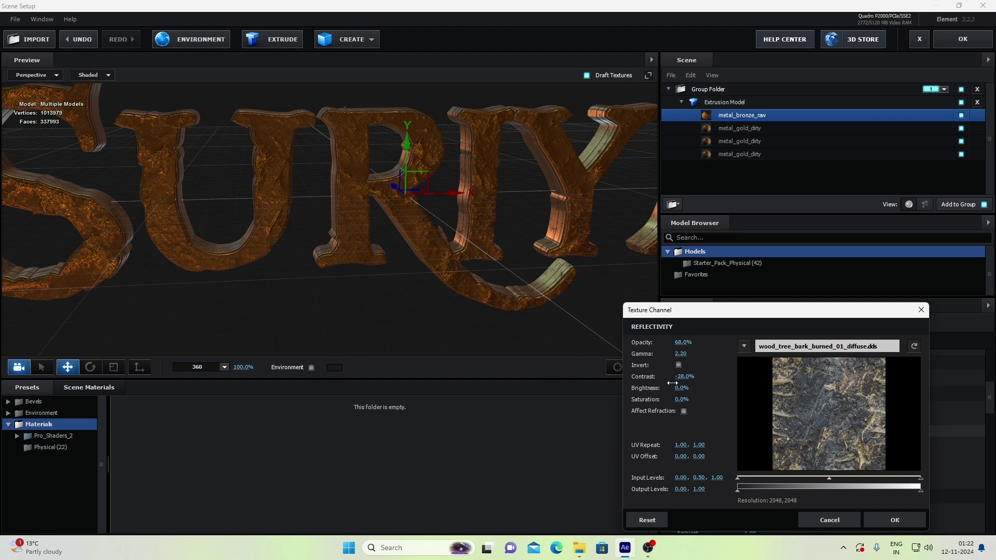
click(914, 521)
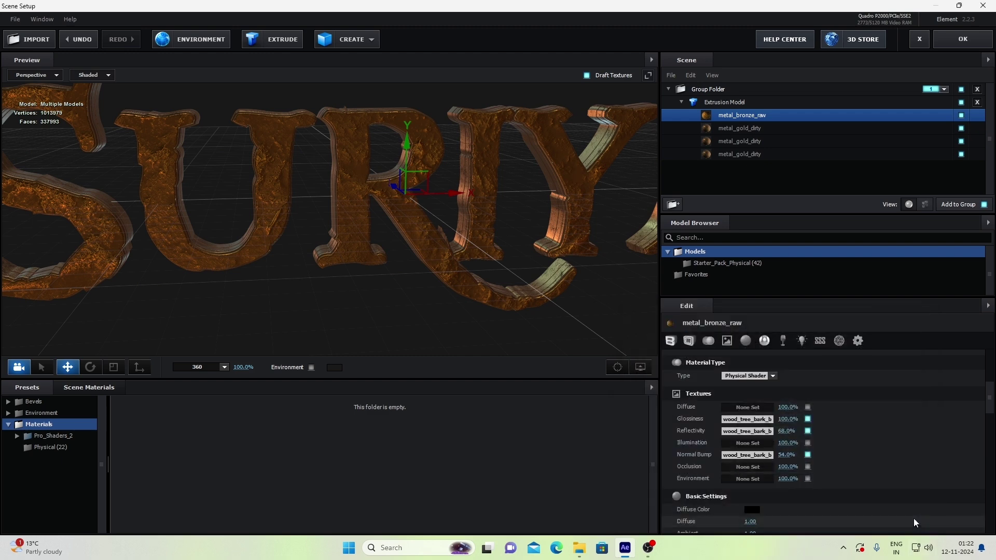
Accept the Scene Setup changes to return to the composition, and collapse the Element effect's settings.
drag(488, 151, 347, 177)
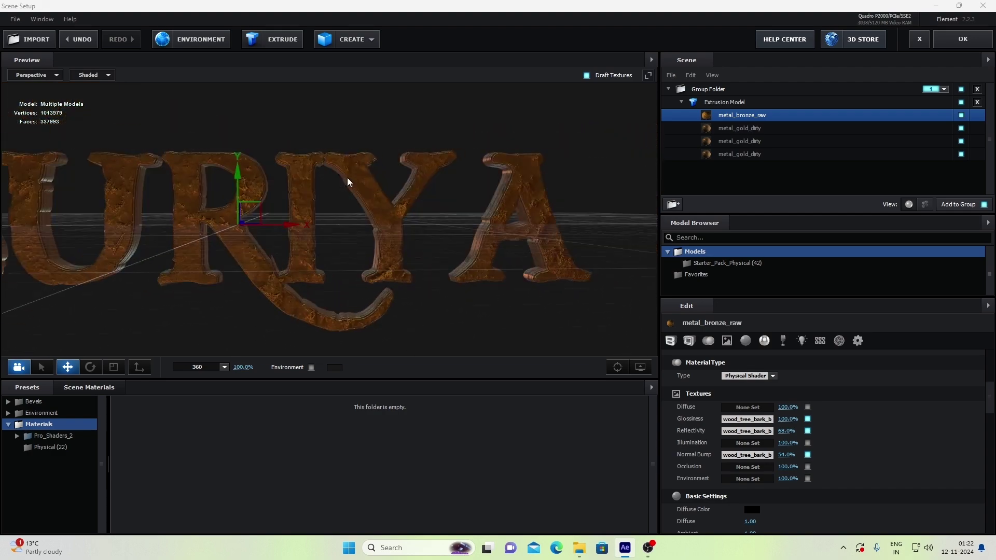
click(954, 39)
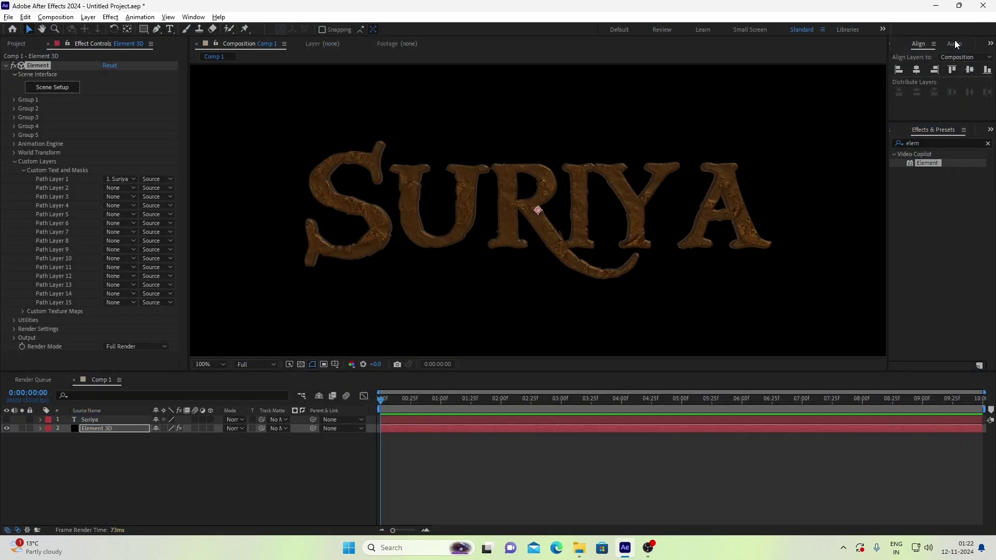
click(6, 65)
Add a two-node camera with the 15mm preset to the composition.
right_click(226, 467)
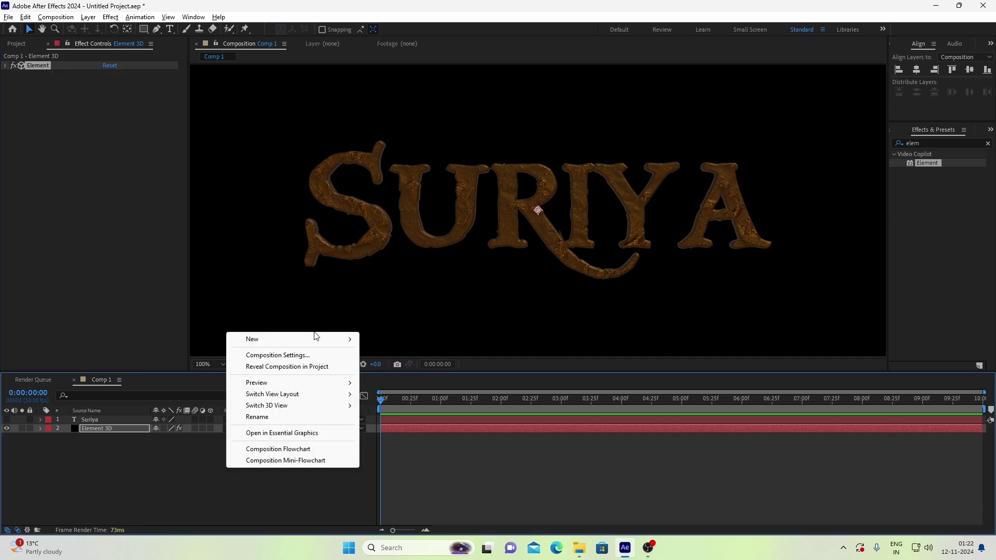
mouse_move(329, 339)
click(400, 390)
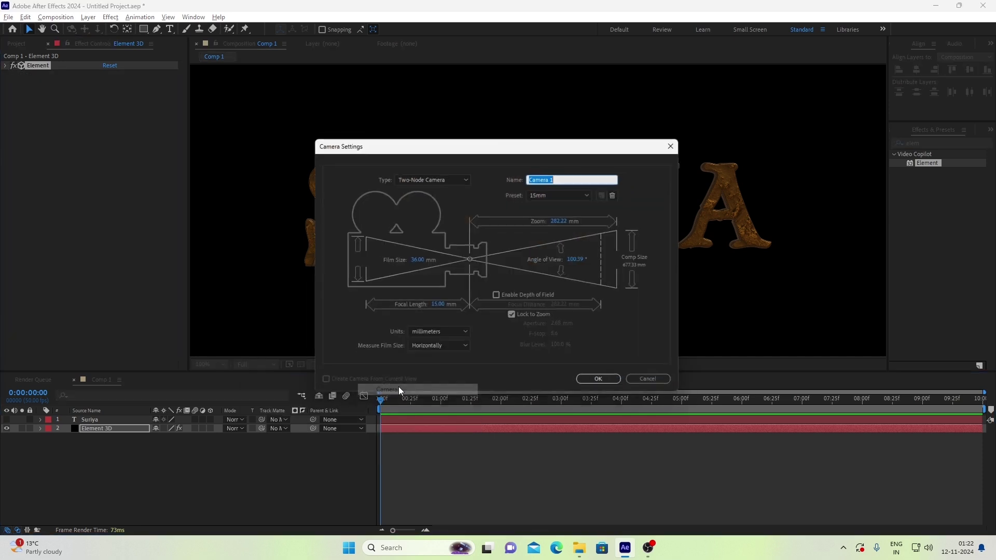
click(571, 195)
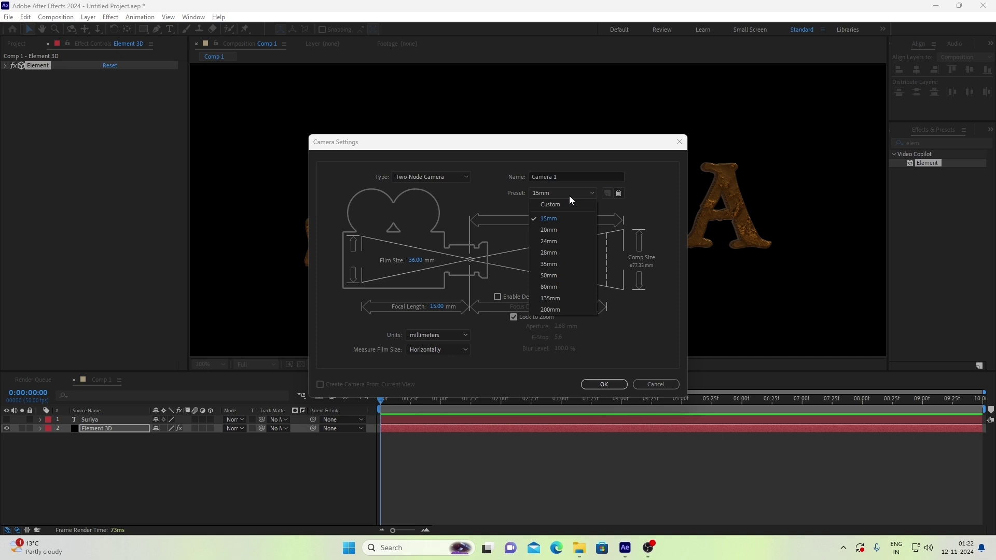
click(566, 215)
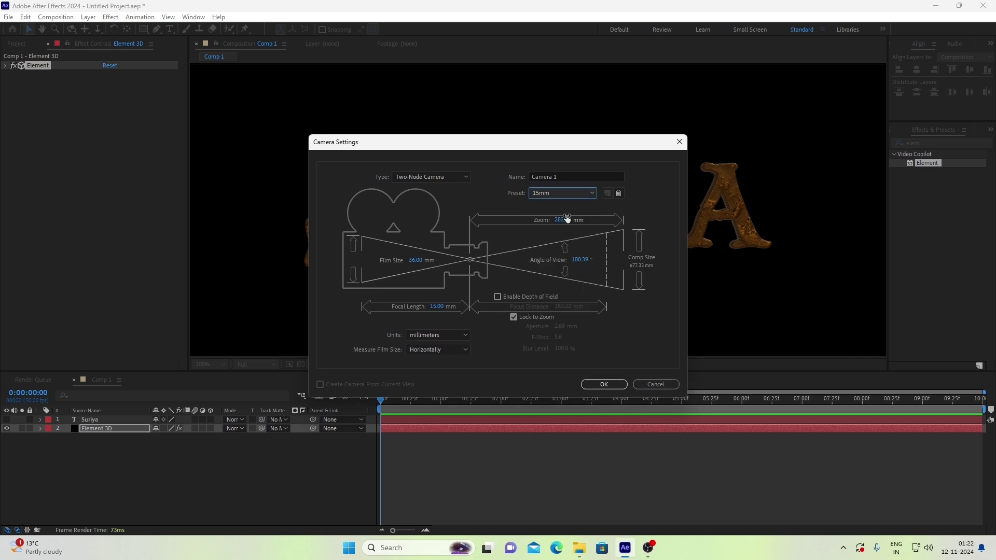
click(609, 386)
Add a Spot light to the composition.
right_click(113, 471)
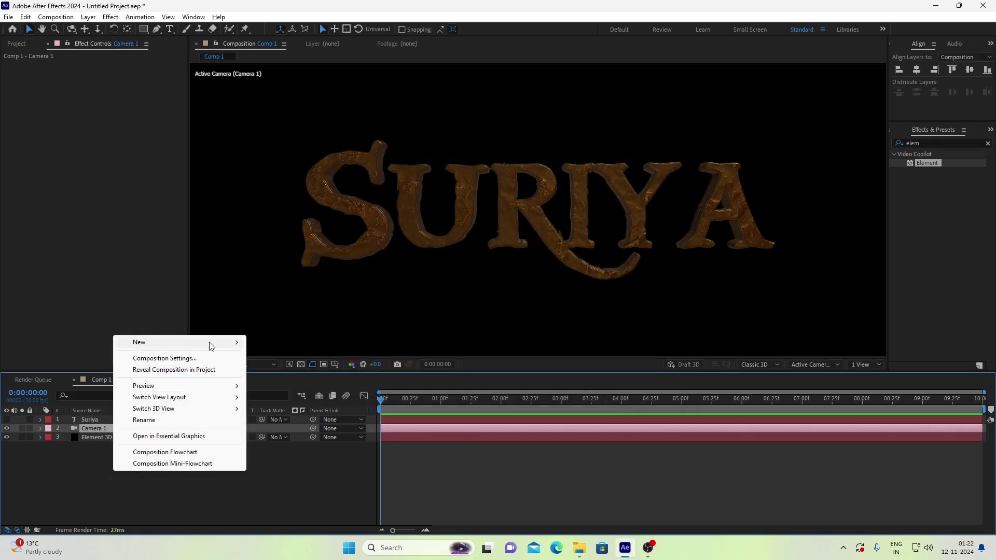
mouse_move(211, 345)
click(294, 384)
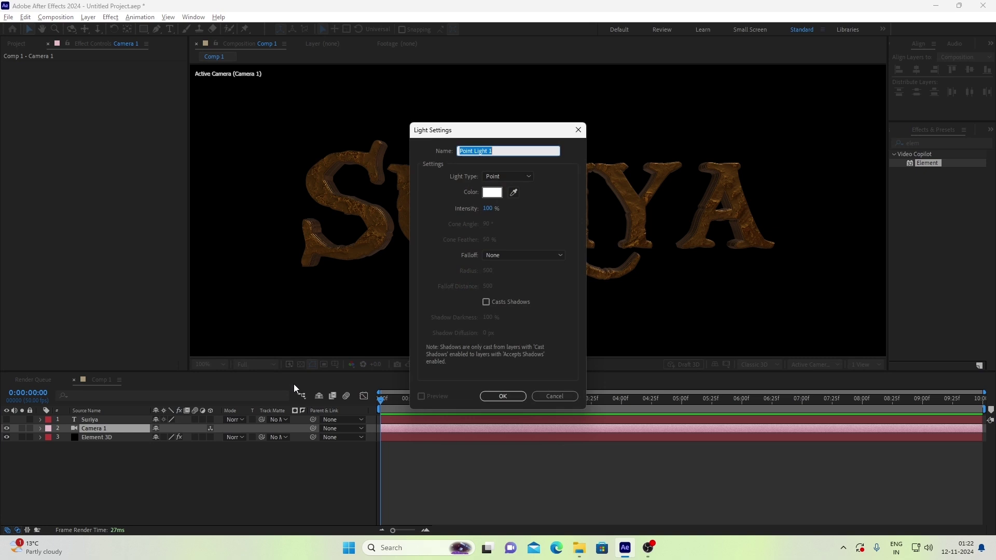
click(490, 173)
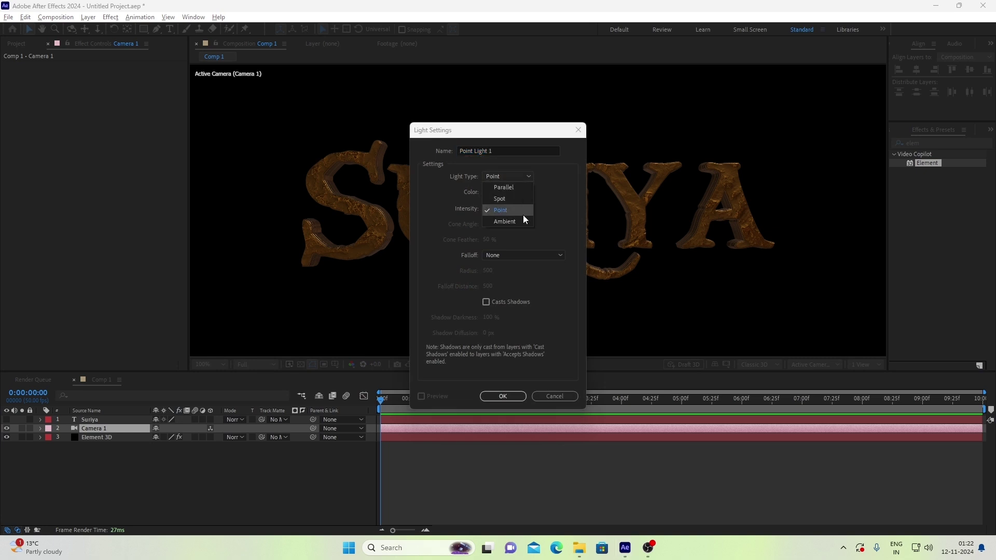
click(527, 194)
click(503, 396)
Switch the viewer to 4 Views and, in the Top view, move Spot Light 1 and its point of interest toward the start of the text.
click(863, 365)
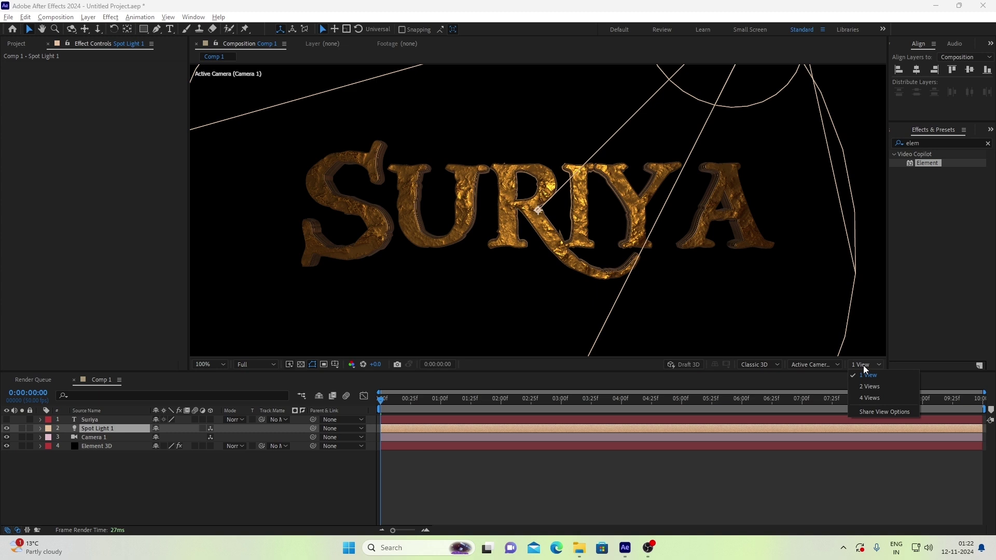
click(881, 396)
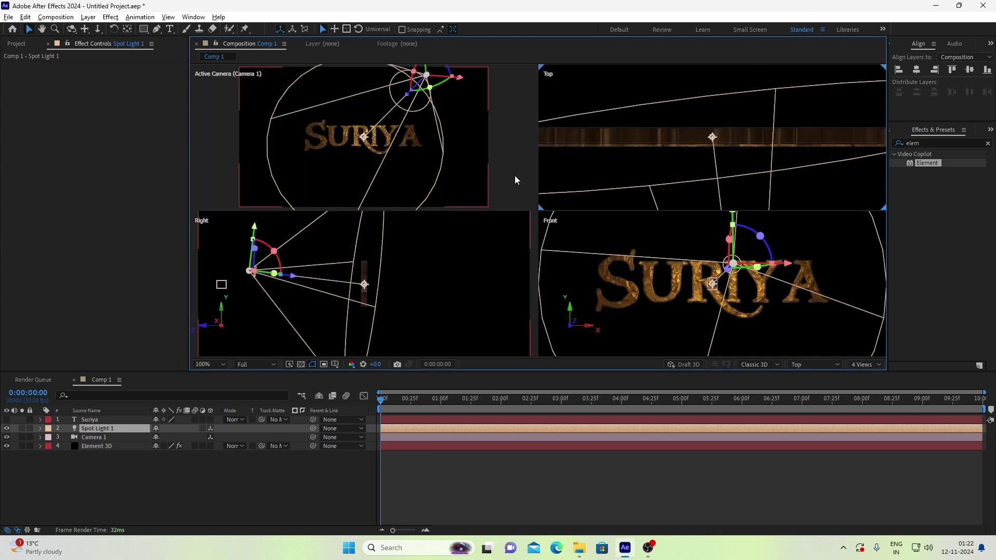
scroll(613, 287, down, 6)
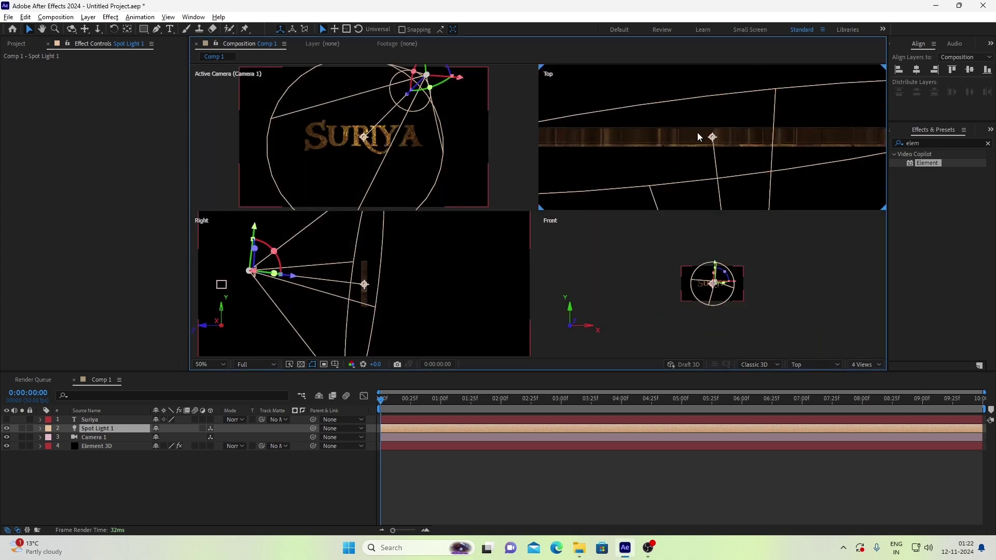
scroll(712, 137, down, 6)
drag(745, 177, 702, 184)
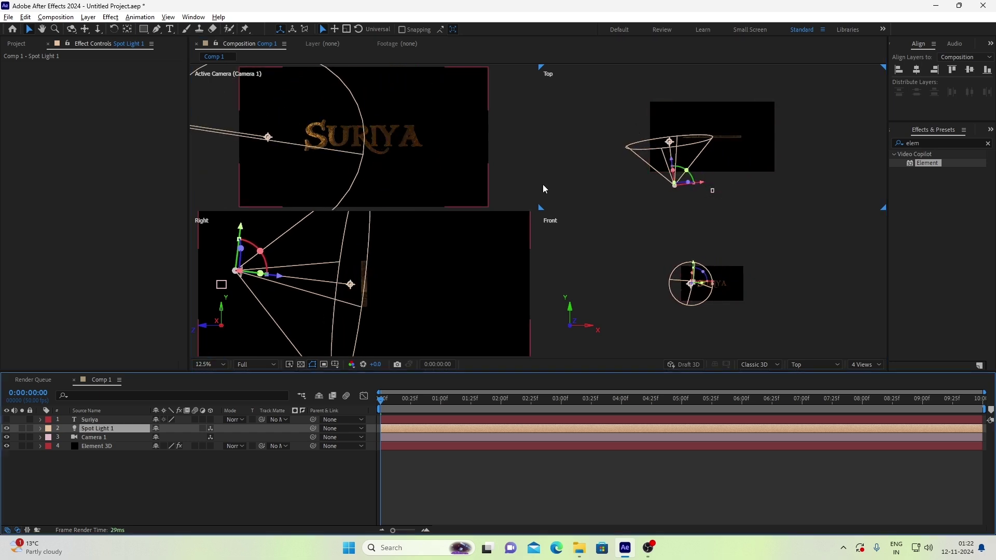
drag(671, 145, 690, 135)
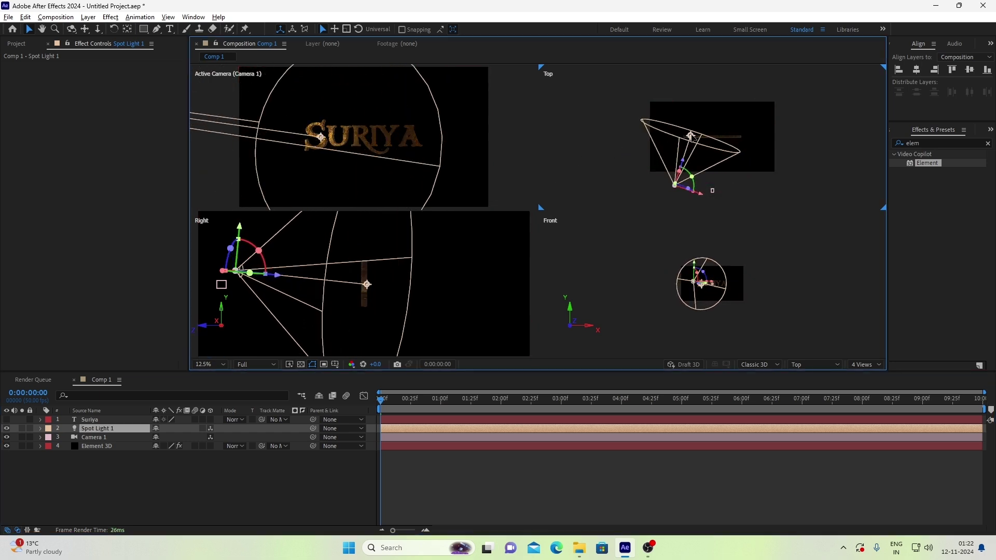
click(806, 484)
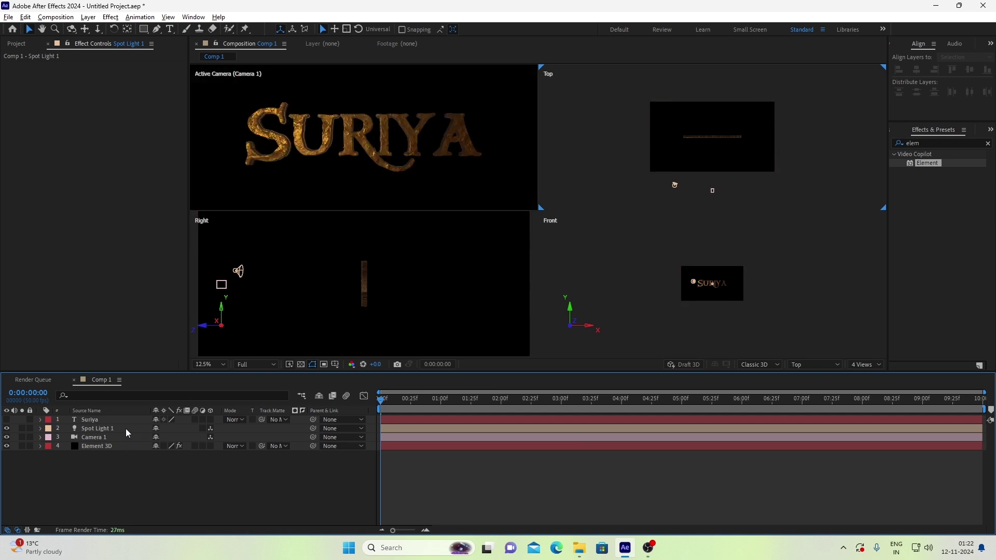
Duplicate Spot Light 1 and, in the Top view, move the copy toward the end of the text.
click(112, 431)
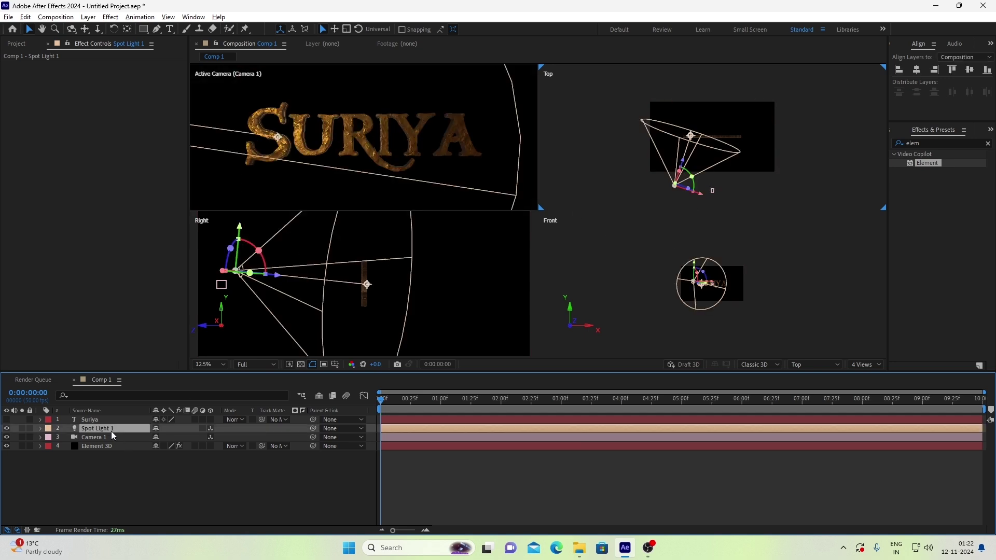
key(ctrl+d)
drag(703, 196, 721, 180)
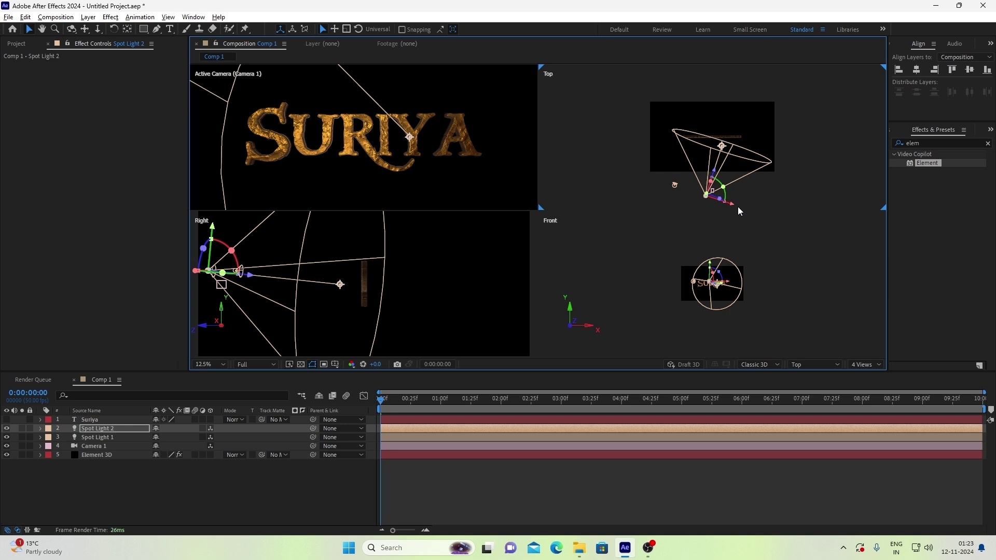
In the Top view, move Spot Light 2 farther toward the end of the text and aim its point of interest at the lettering.
drag(735, 206, 725, 133)
click(725, 133)
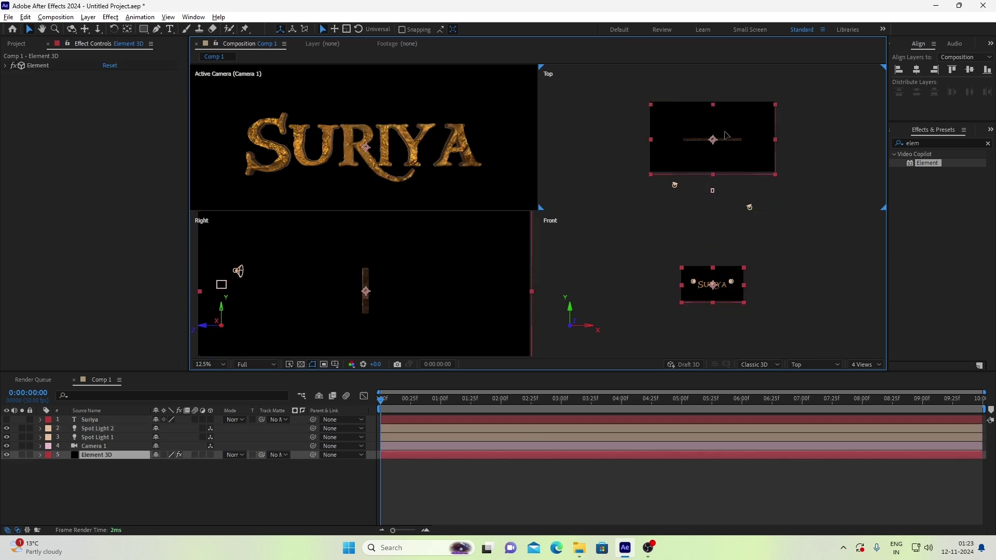
click(98, 428)
drag(724, 134, 725, 140)
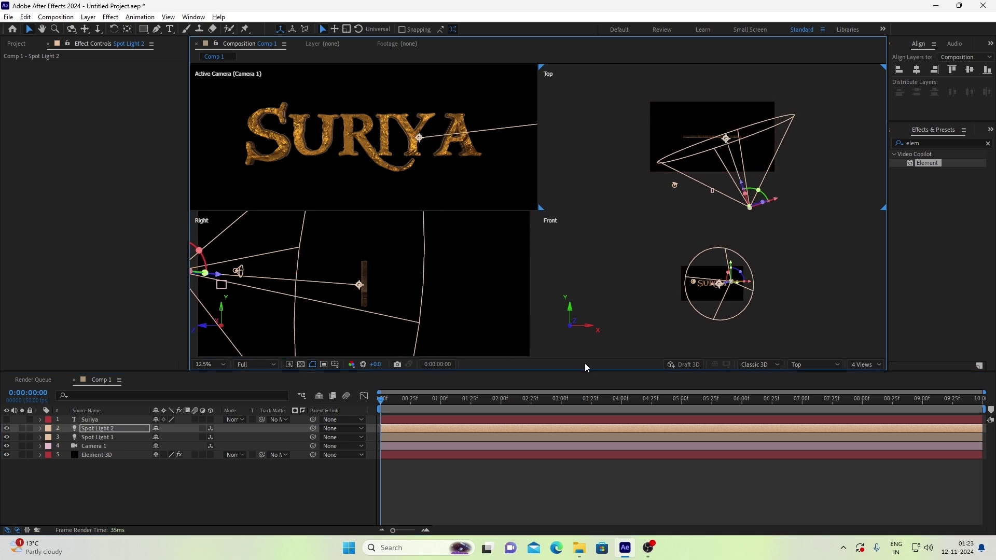
Return the viewer to a single camera view at 100% magnification.
click(861, 366)
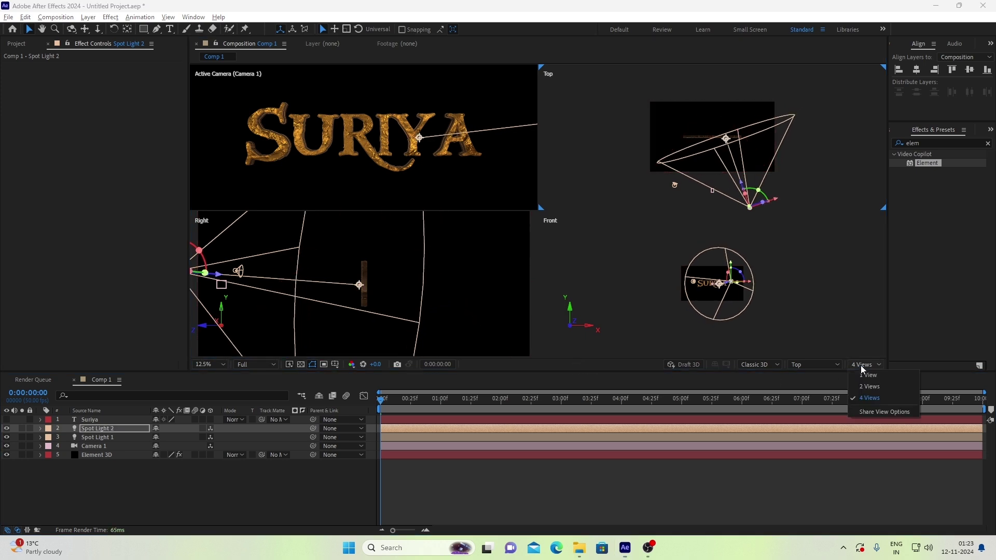
click(861, 377)
key(slash)
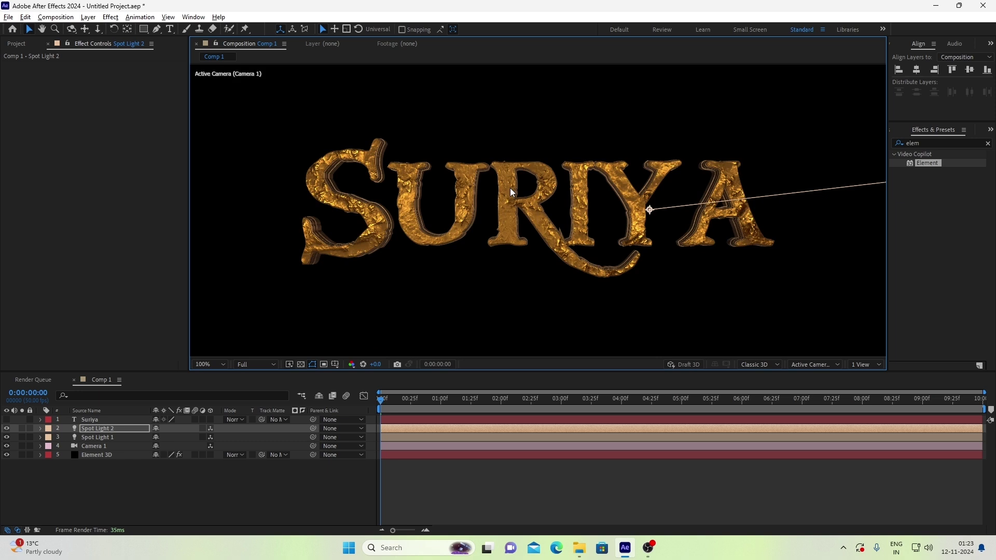
Apply the Lumetri Color effect to the Element 3D layer.
click(118, 454)
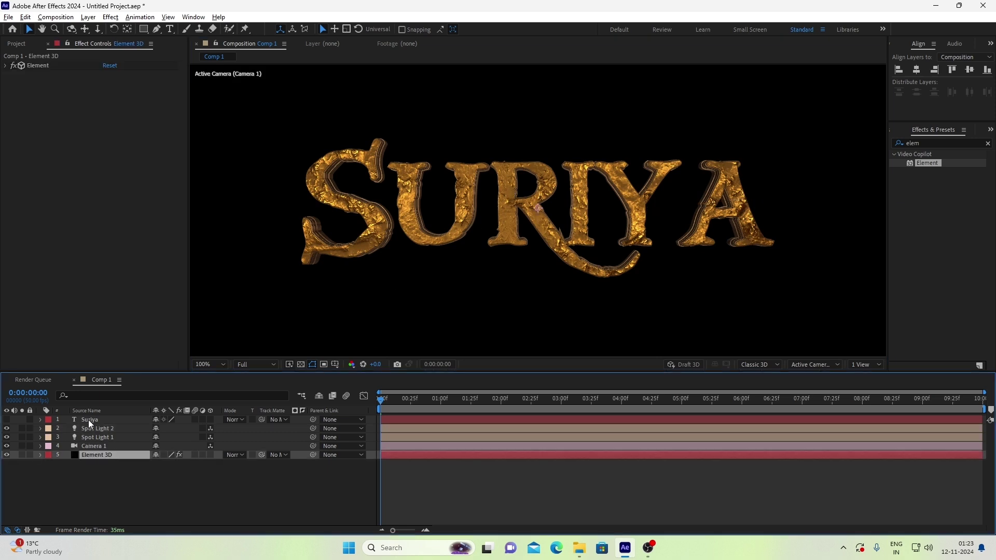
click(931, 143)
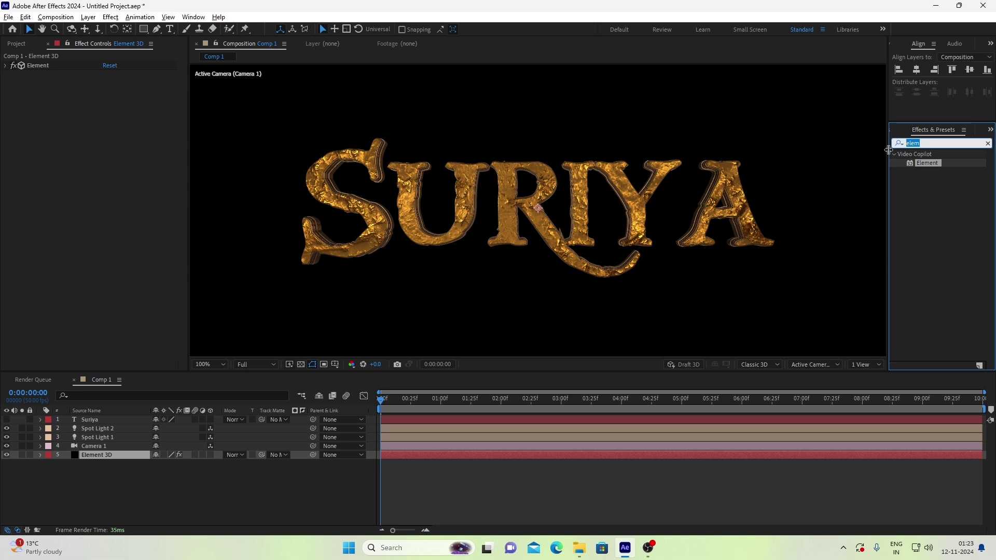
text(lum)
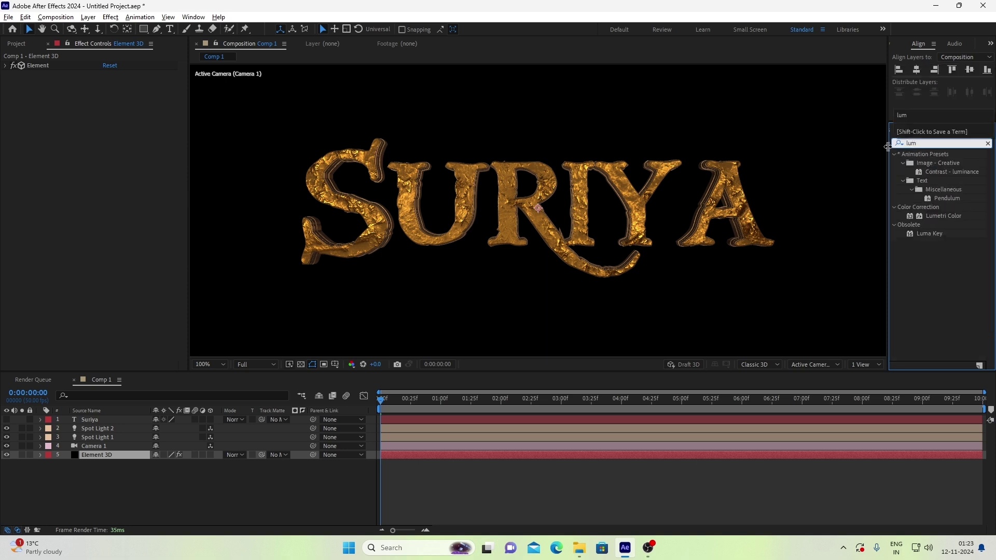
double_click(942, 215)
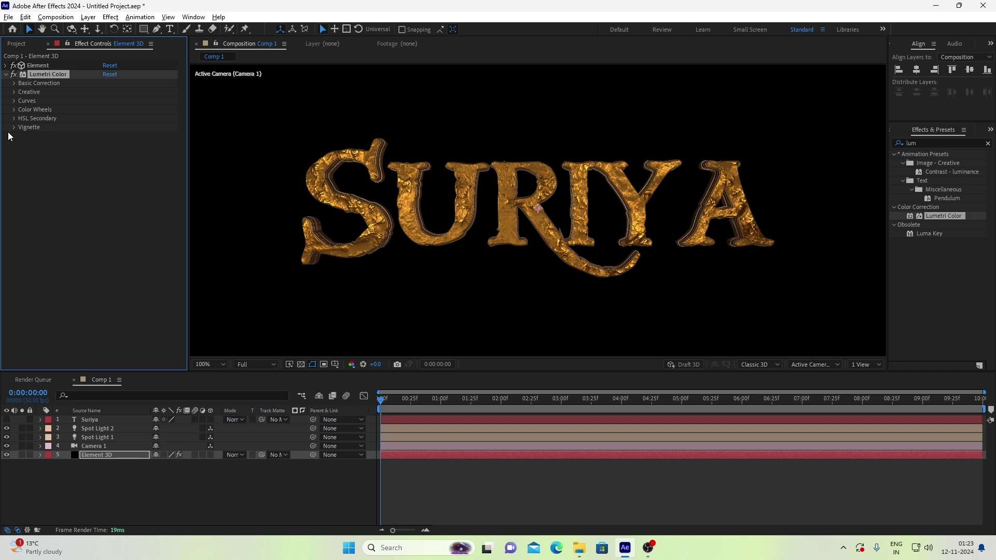
Reduce the Lumetri Color Creative saturation to 90.
click(14, 83)
click(14, 85)
click(13, 92)
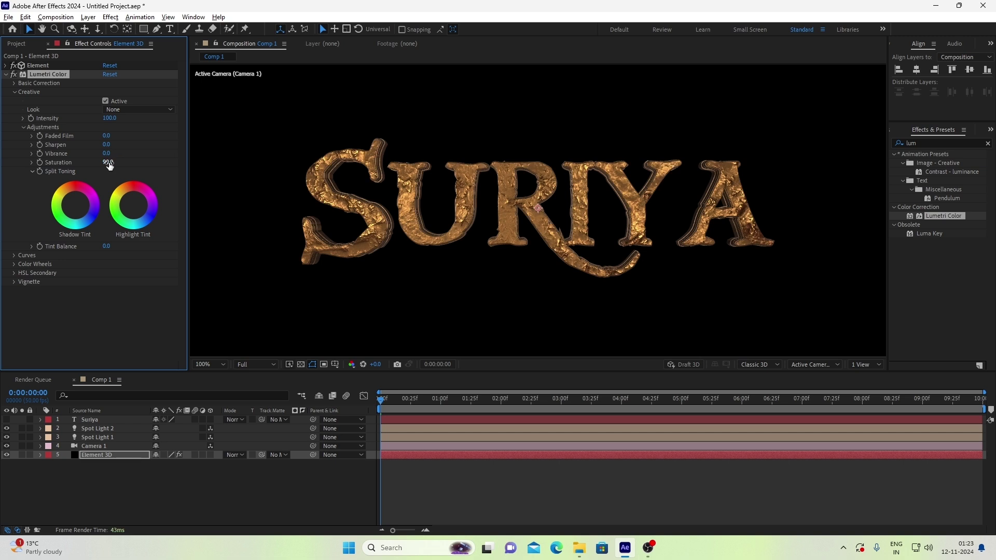
click(6, 75)
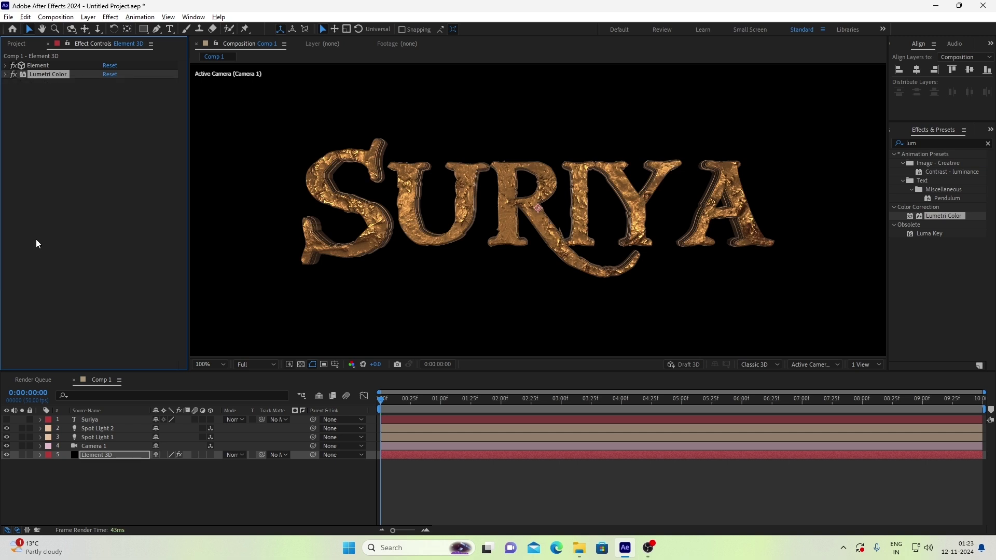
Place BG.png beneath the Element 3D layer as the background of Comp 1.
click(16, 44)
drag(29, 137, 172, 478)
key(comma)
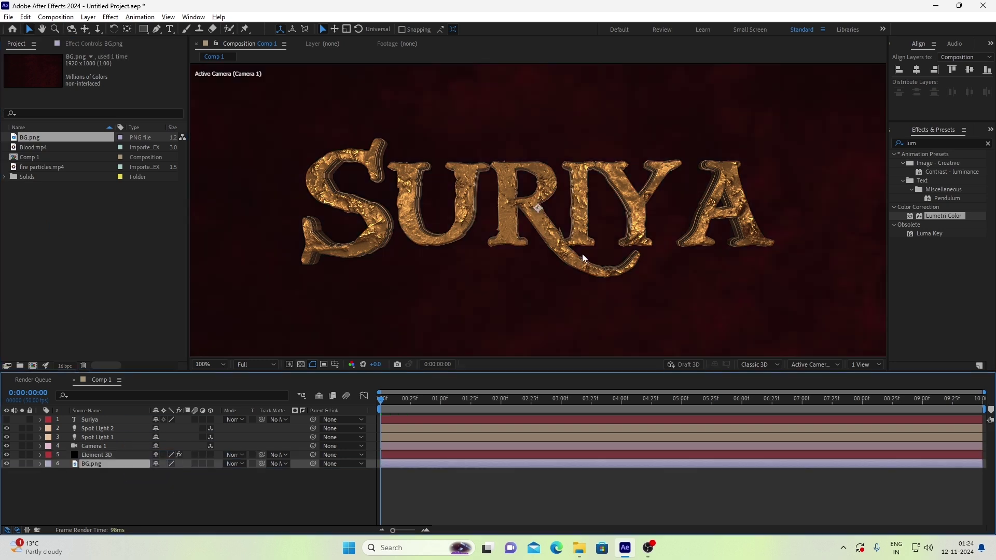
Bring the 2-35-1 cinematic black-bar PNG into Comp 1 as the topmost layer.
drag(116, 106, 185, 483)
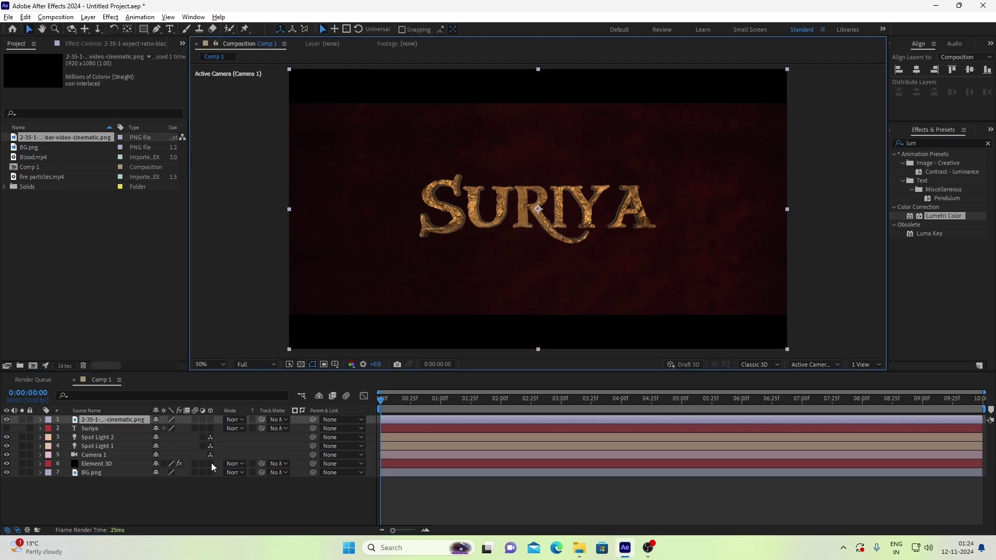
click(213, 493)
click(176, 464)
click(138, 496)
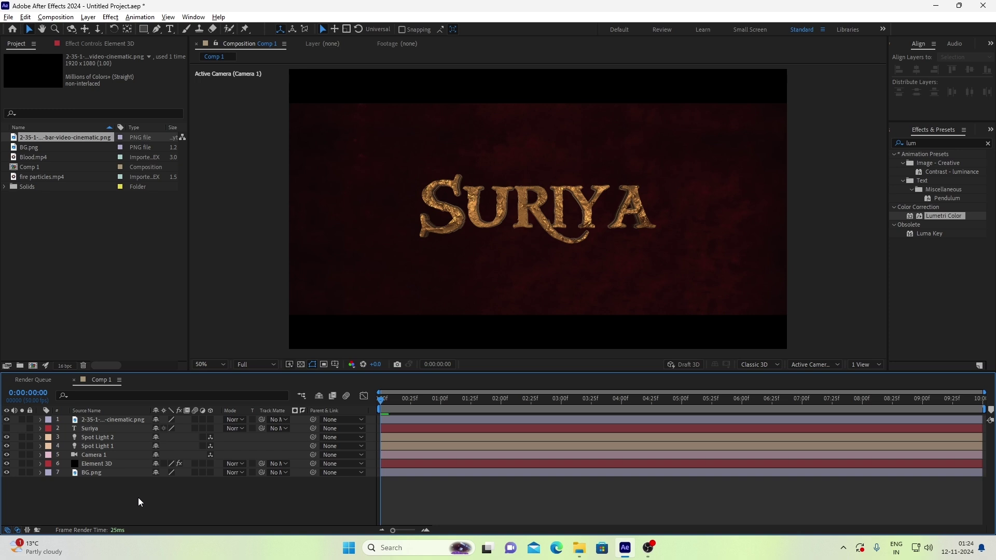
Pre-compose the Suriya text, both spot lights, Camera 1 and Element 3D into a composition named Gold.
click(127, 464)
shift+click(119, 427)
right_click(123, 427)
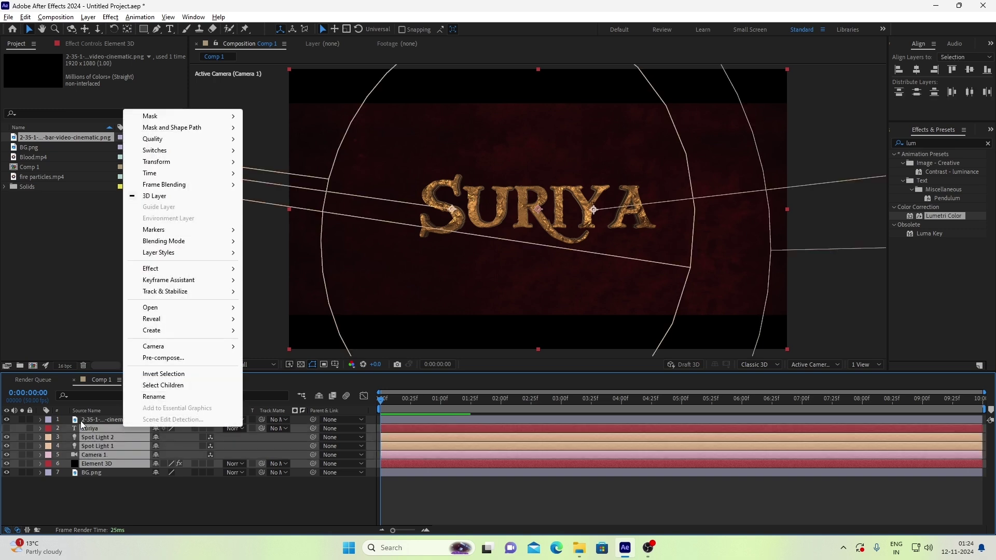
click(179, 360)
text(Gold)
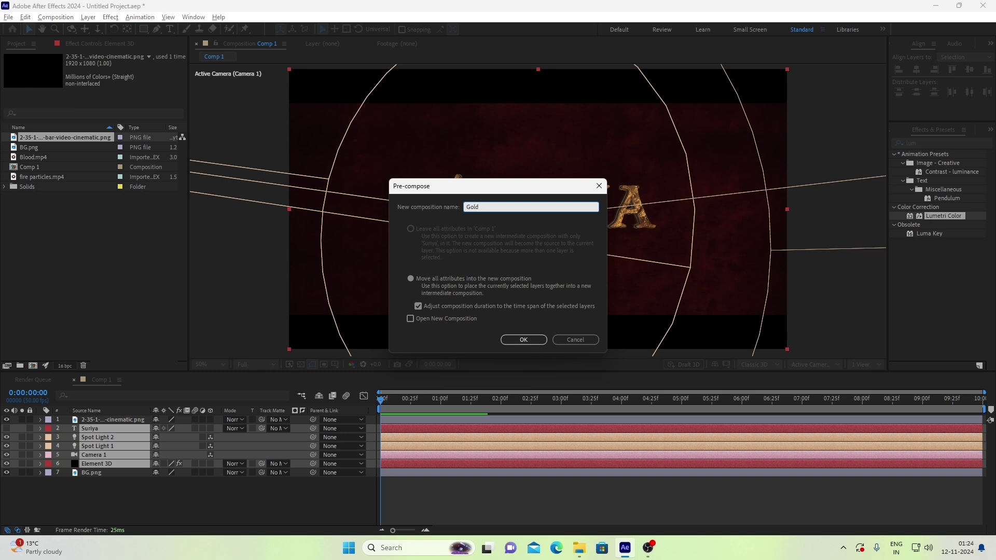
key(Return)
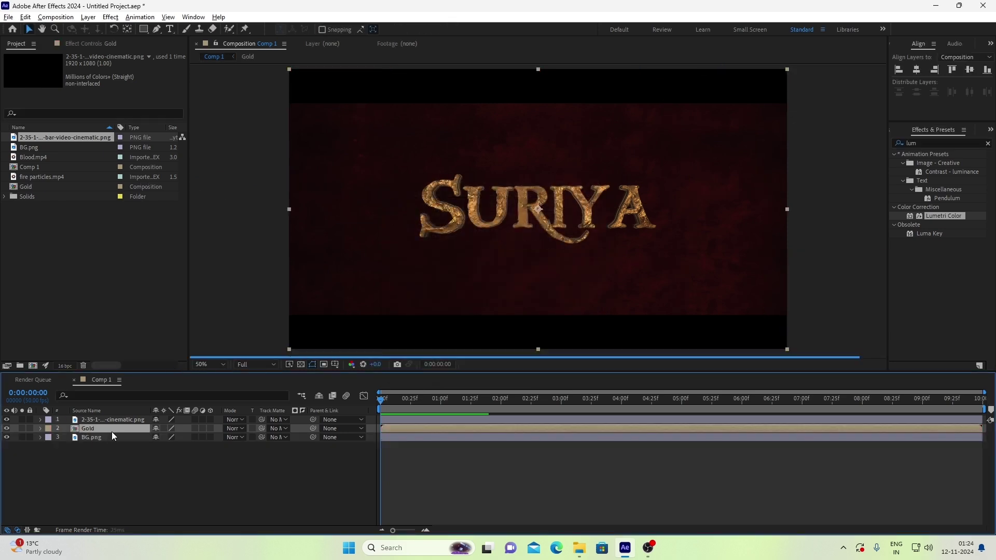
Duplicate the Gold composition under the name Black and place it above the Gold layer in Comp 1.
click(54, 187)
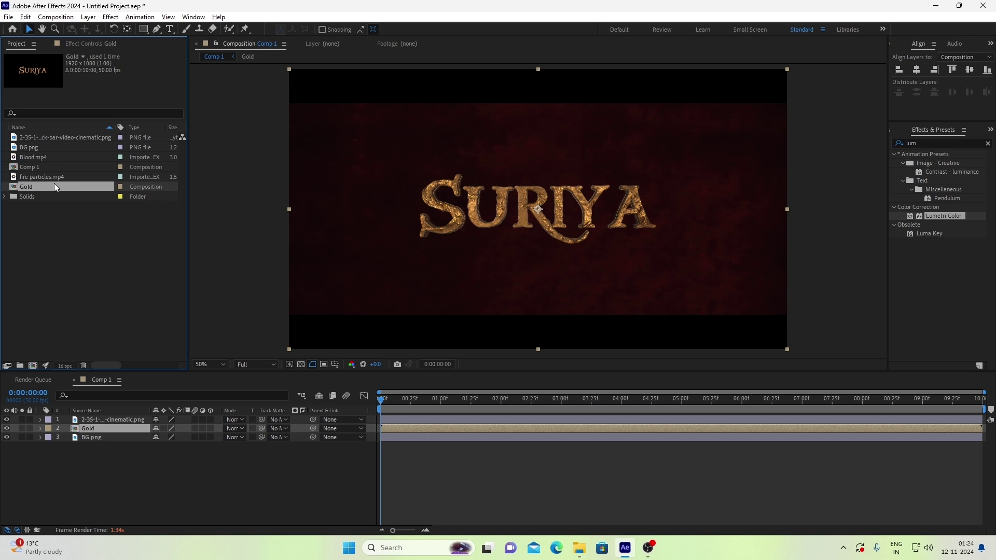
key(ctrl+d)
right_click(58, 194)
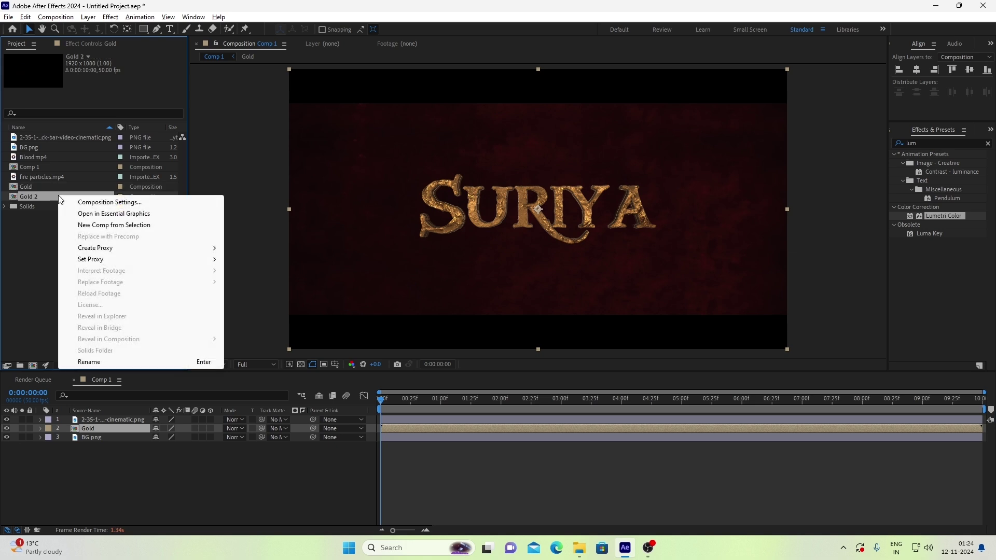
click(104, 361)
text(Black)
key(Return)
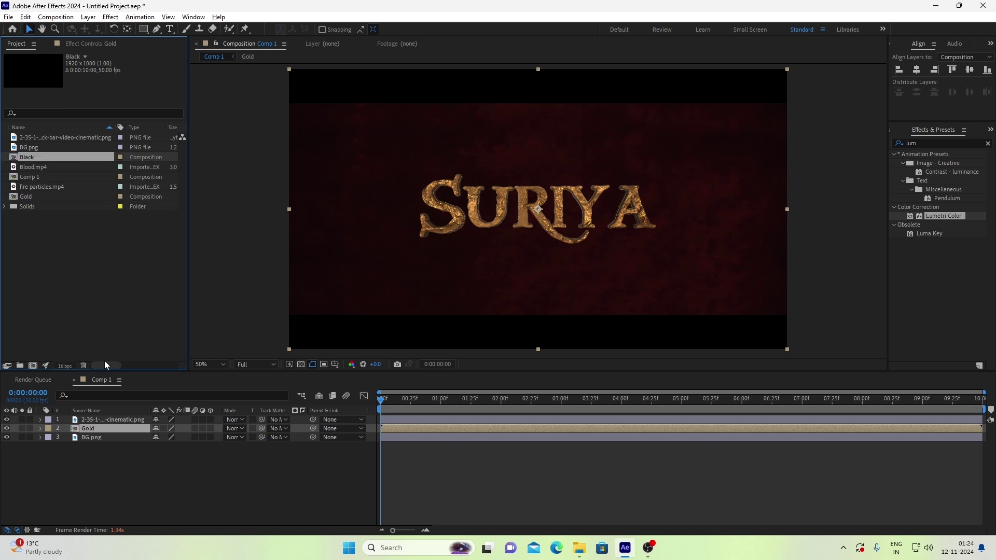
drag(45, 157, 93, 428)
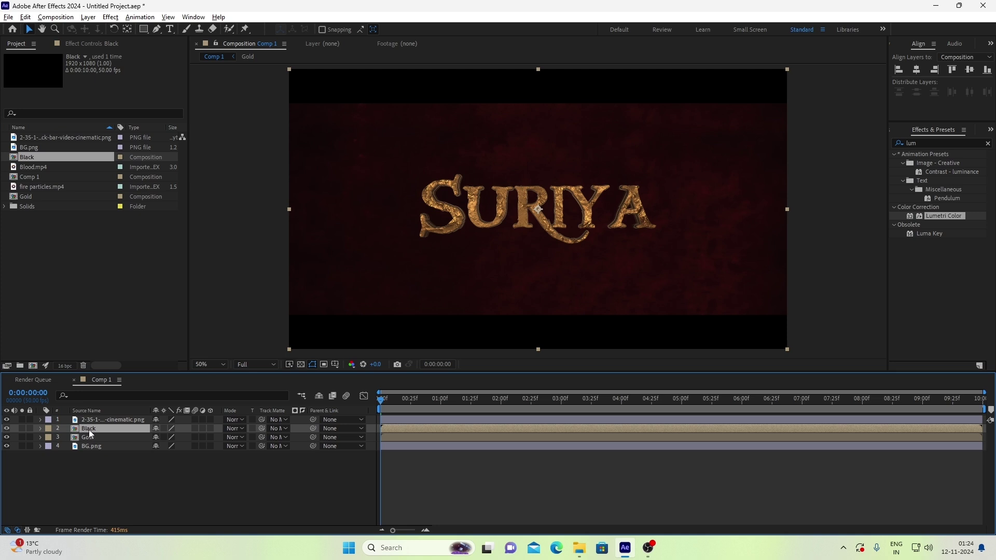
Open the Black composition and launch Scene Setup for its Element 3D layer.
double_click(89, 428)
click(111, 455)
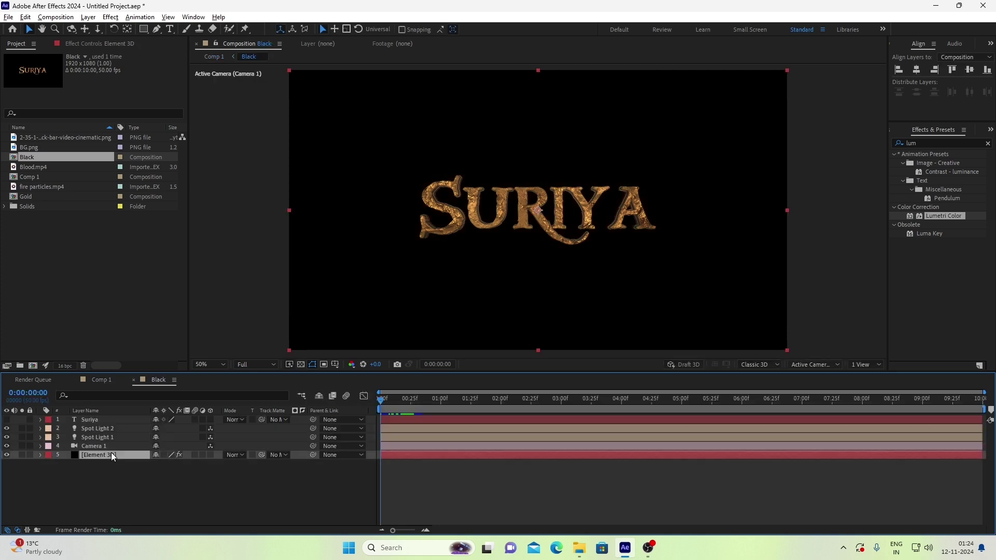
click(94, 43)
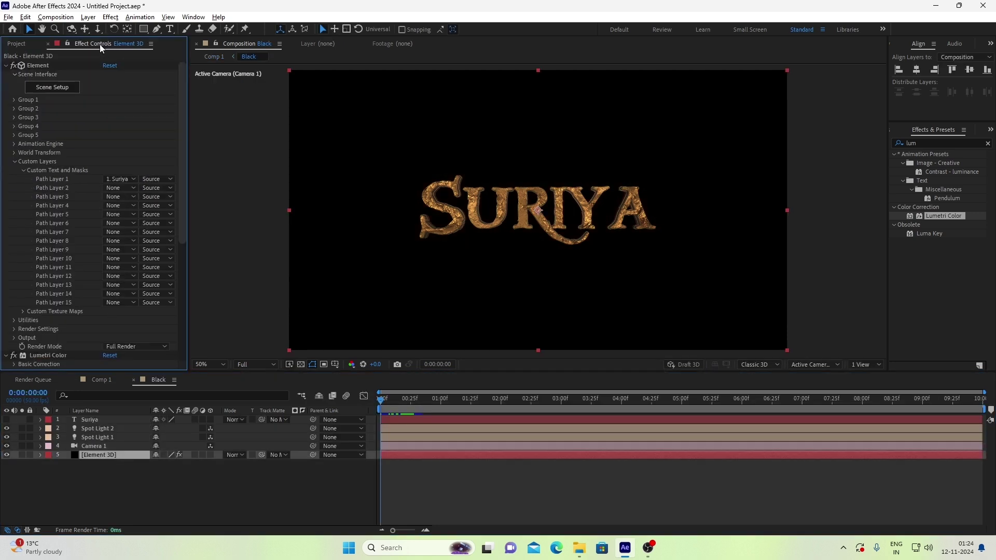
click(62, 93)
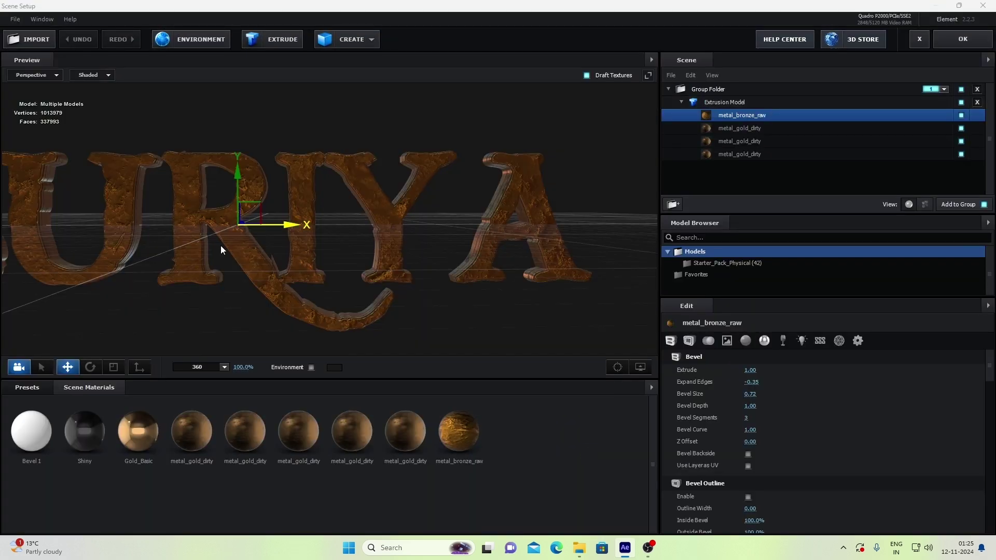
Apply the metal_stained material from the Pro_Shaders_2 Metal presets to the whole Extrusion Model and accept the scene.
click(39, 387)
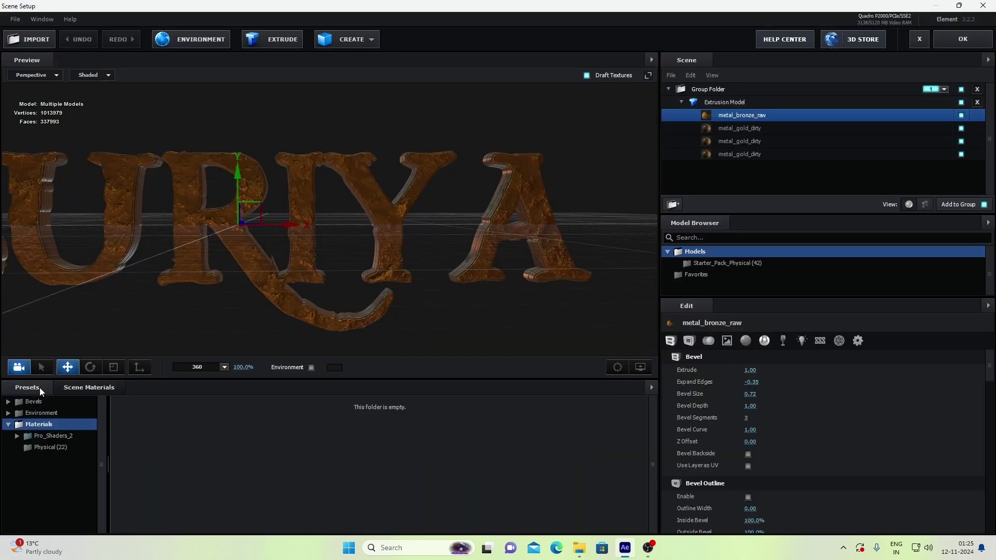
click(46, 447)
double_click(48, 434)
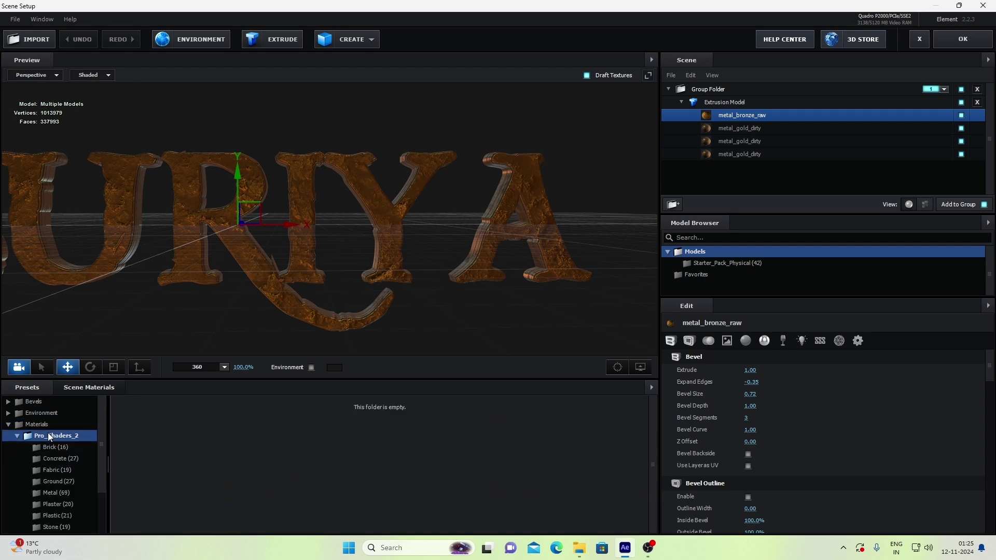
click(68, 493)
scroll(516, 446, down, 5)
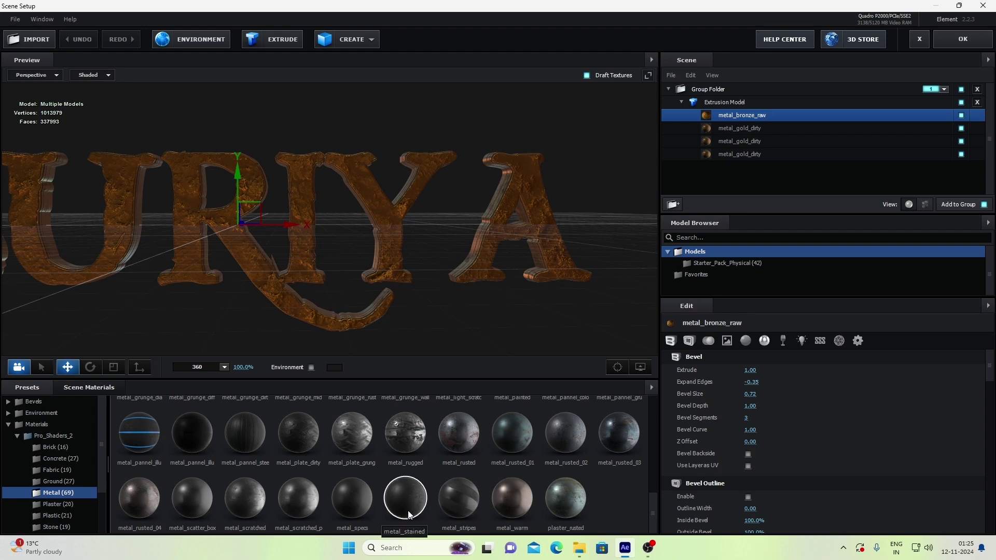
drag(408, 513, 768, 106)
mouse_move(483, 191)
mouse_down()
mouse_move(463, 208)
mouse_move(486, 207)
mouse_up()
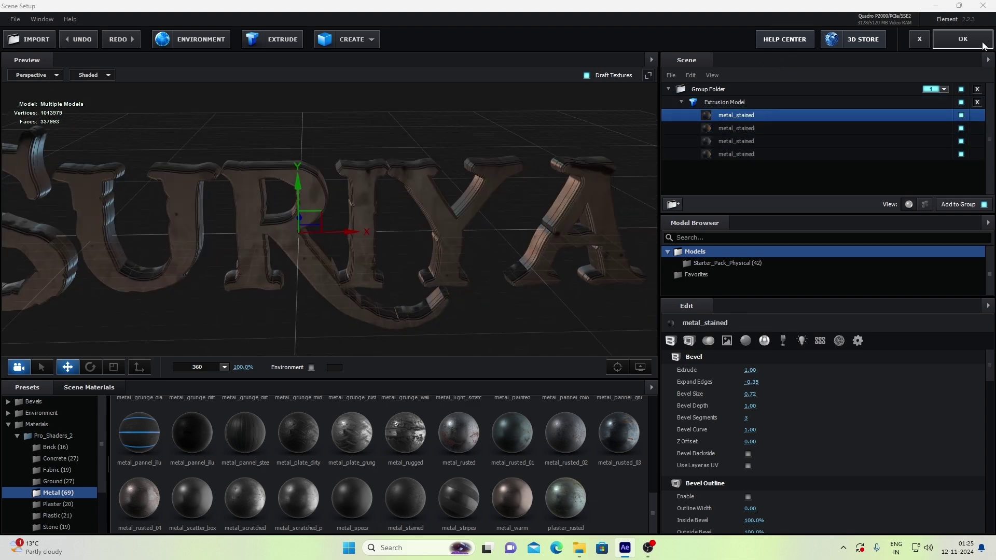
click(982, 45)
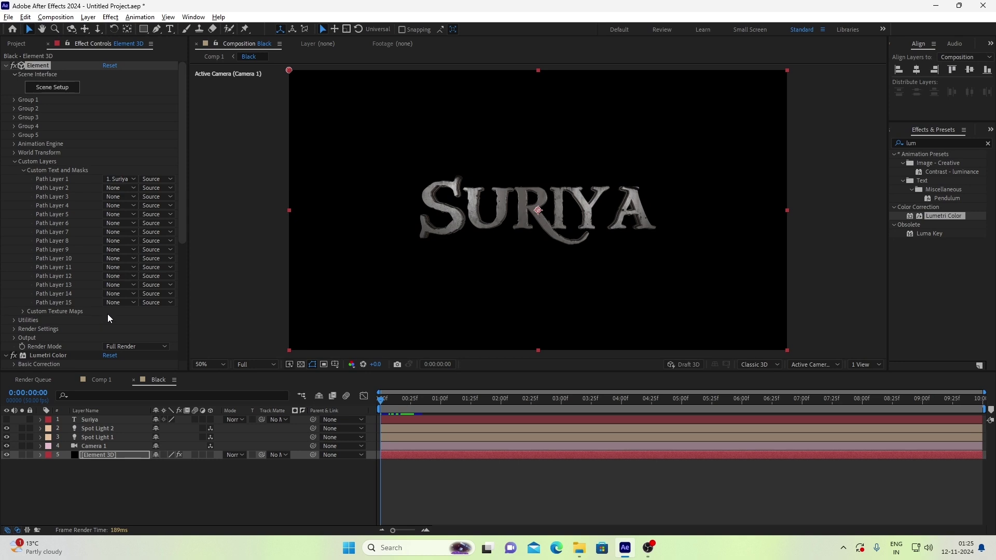
Hide both spot lights in the Black composition and delete Lumetri Color from its Element 3D layer.
click(7, 437)
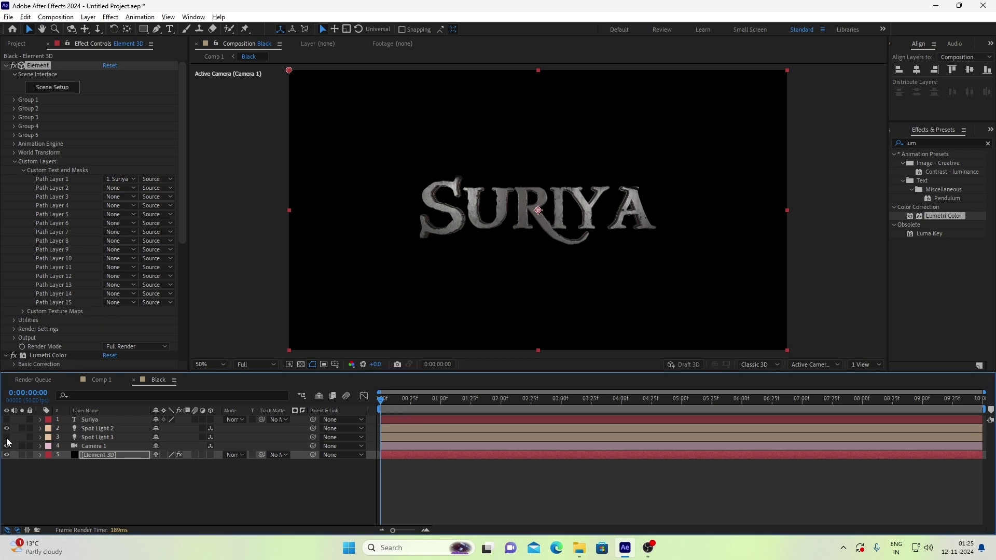
click(7, 428)
click(6, 66)
click(57, 76)
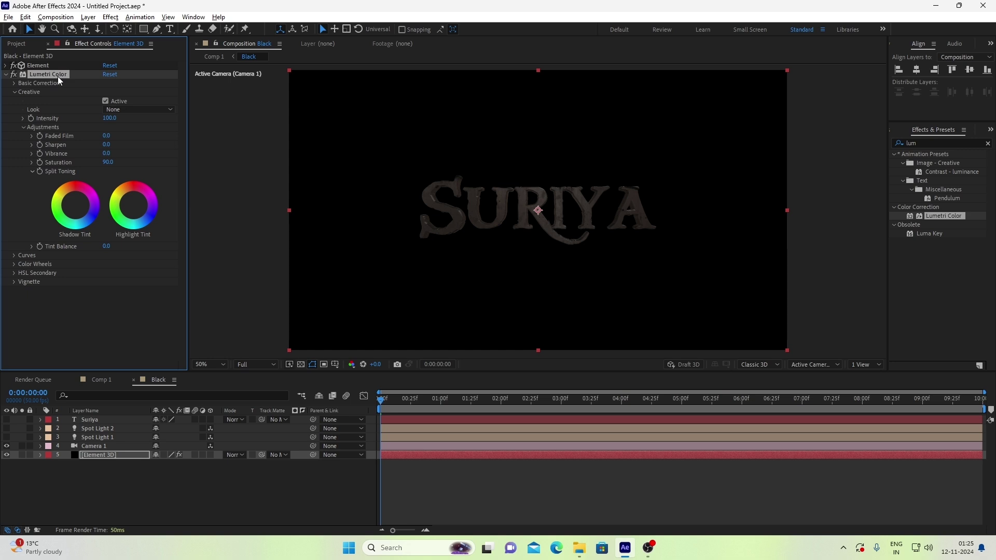
key(Delete)
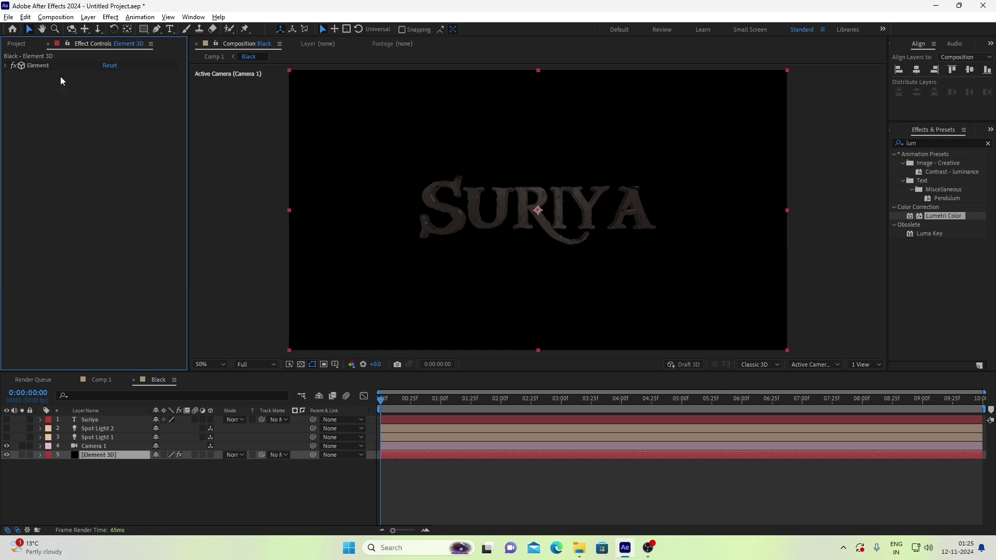
Apply the Curves effect to the Black layer in Comp 1.
click(104, 377)
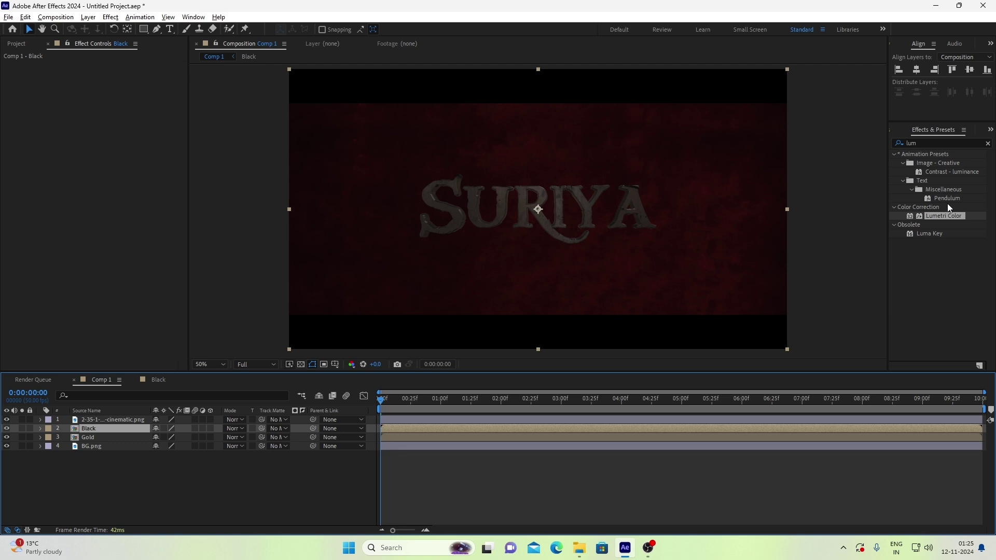
click(931, 144)
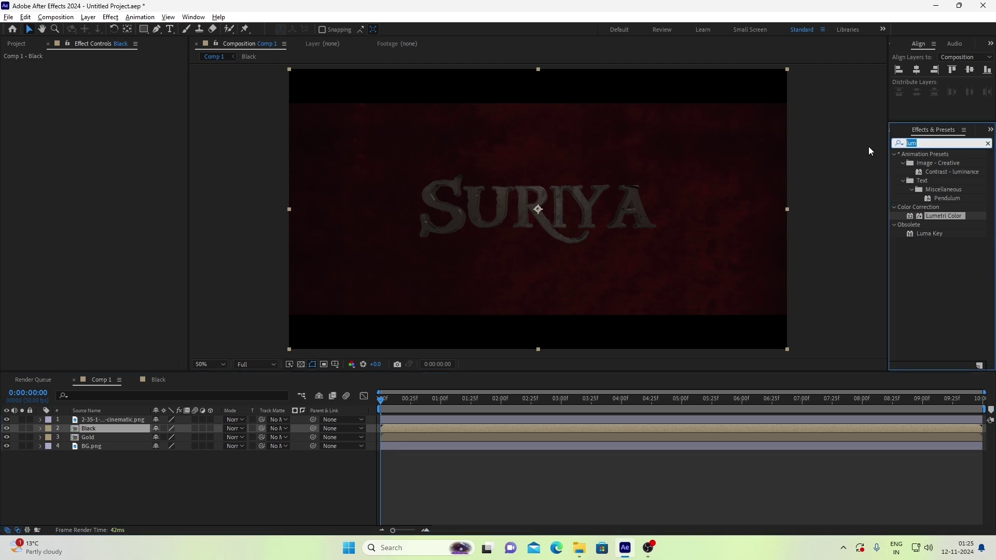
text(curv)
double_click(934, 189)
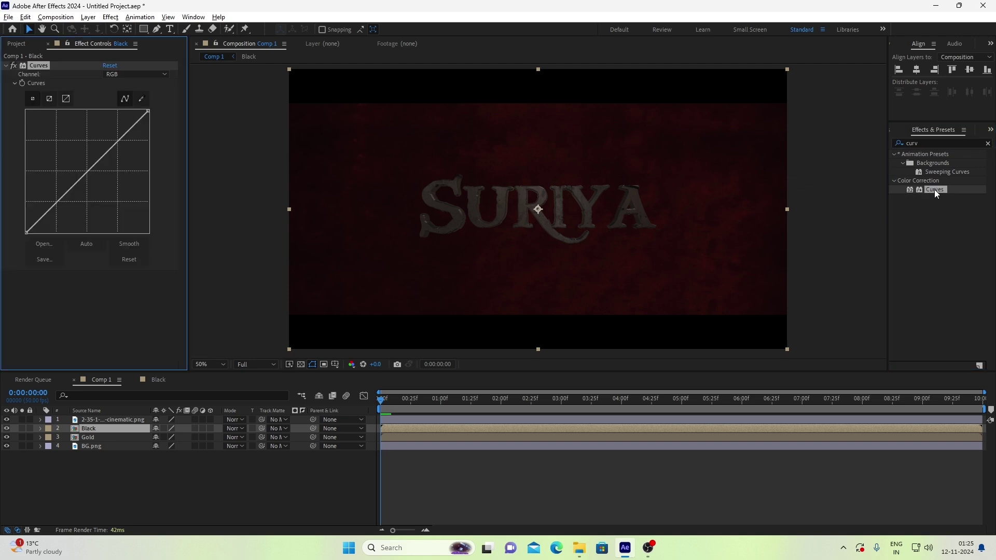
Darken the Black layer by pulling the shadows and, slightly, the highlights of its RGB curve downward.
drag(77, 188, 82, 195)
drag(116, 148, 110, 155)
drag(81, 195, 74, 201)
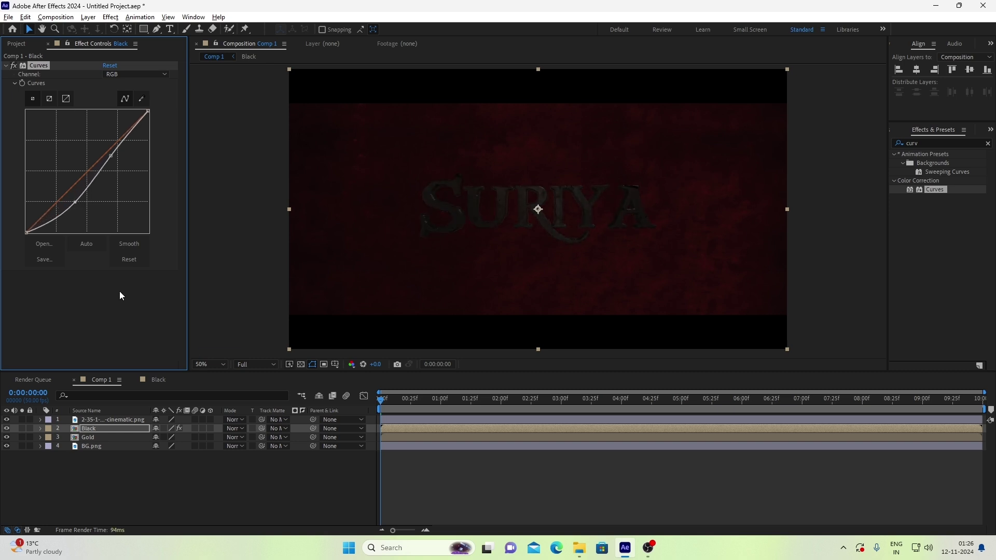
Create a new black solid layer at 1920 x 1080 px in Comp 1.
click(126, 497)
right_click(210, 478)
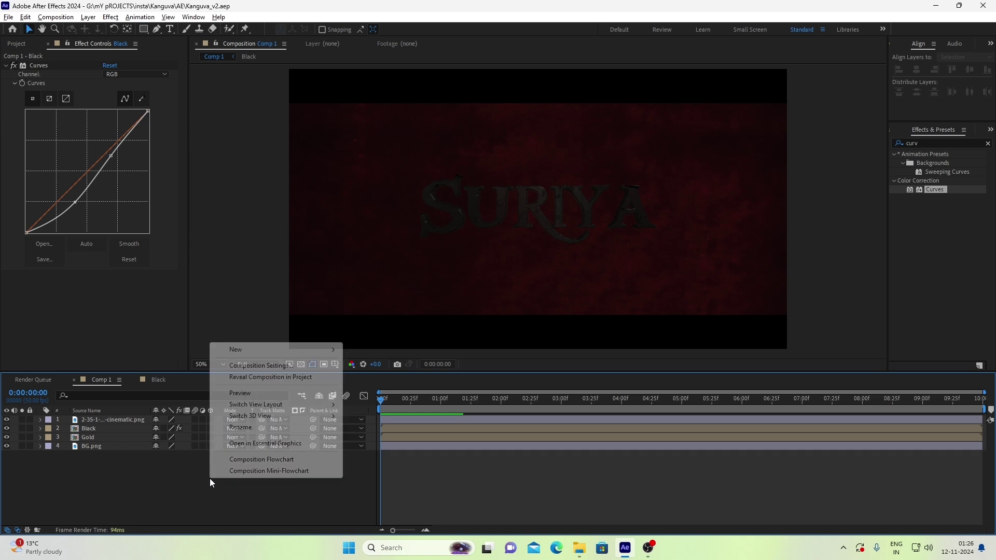
mouse_move(269, 350)
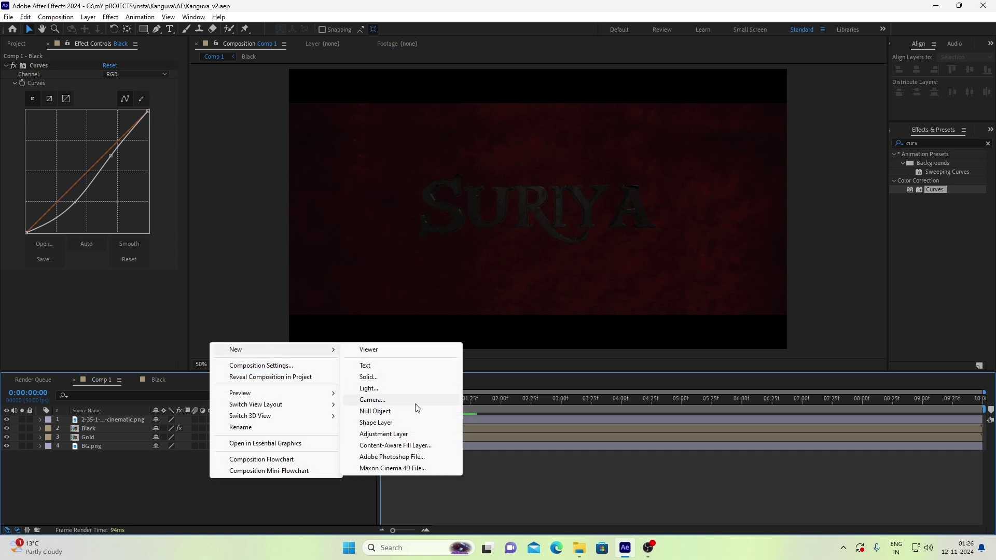
click(411, 376)
click(243, 325)
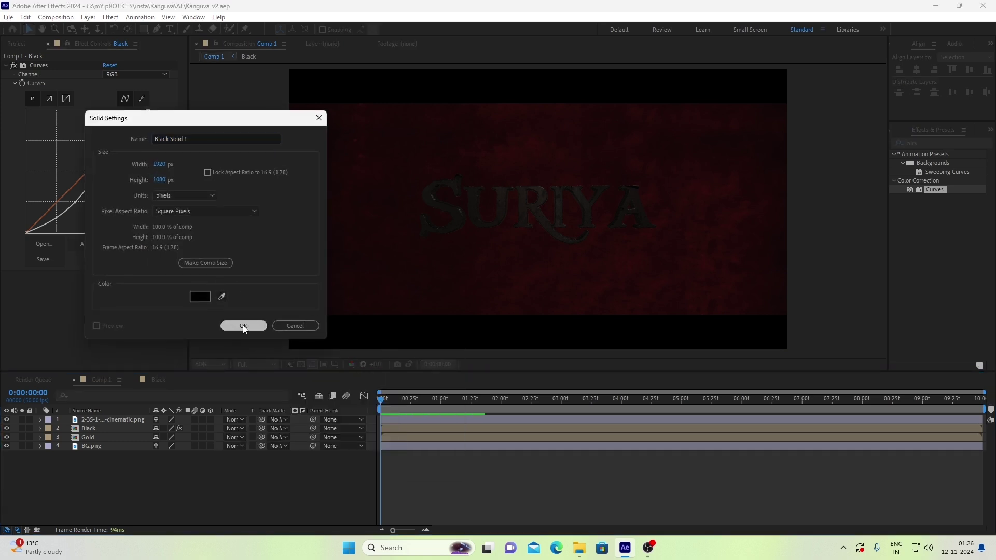
Pre-compose the new black solid as "Noice", moving all attributes into the new composition.
right_click(114, 418)
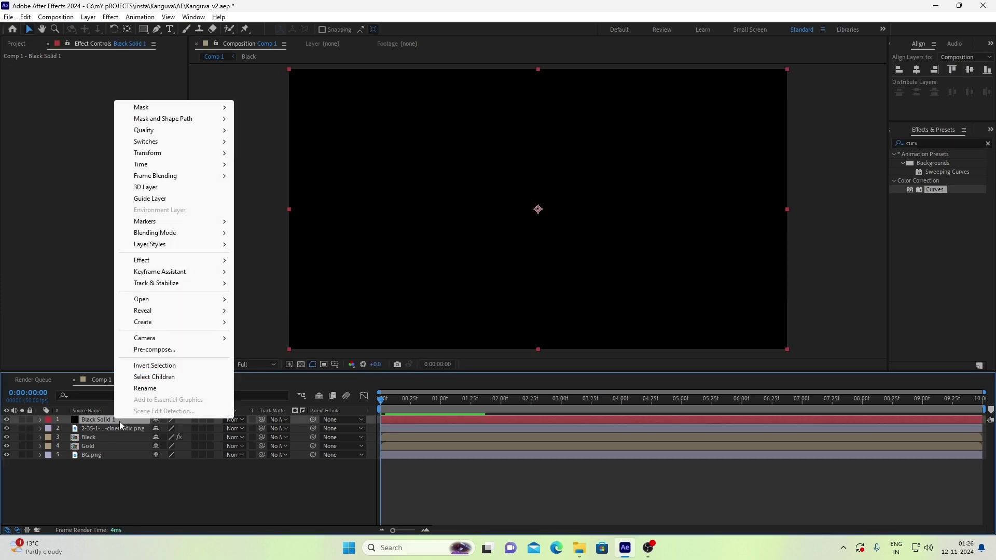
click(178, 353)
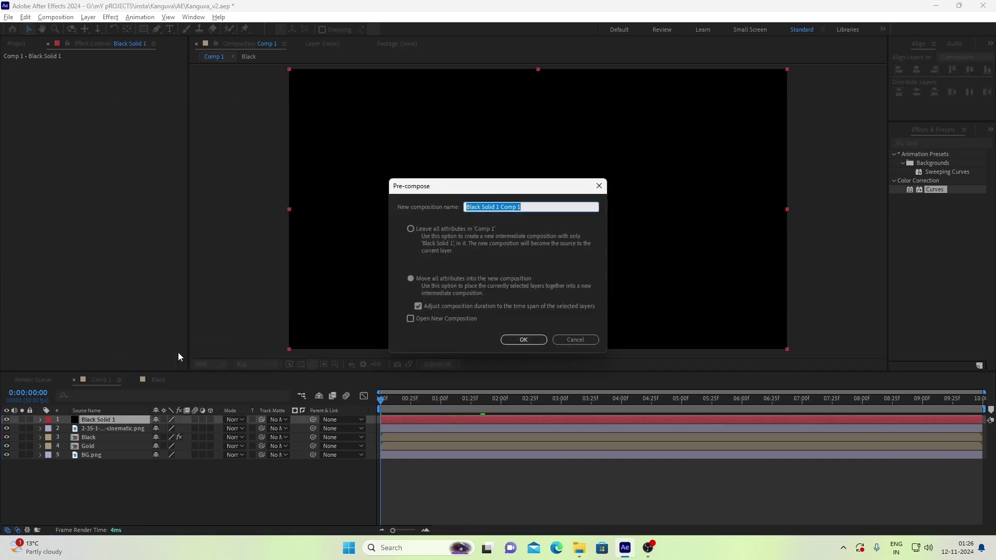
text(N)
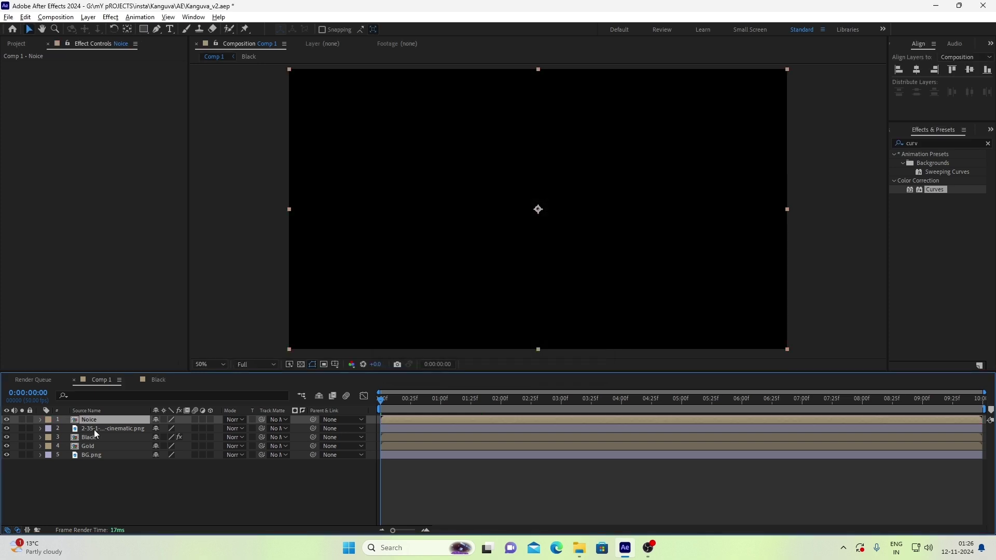
Apply the Turbulent Noise effect to the black solid inside the Noice composition.
double_click(106, 420)
click(105, 421)
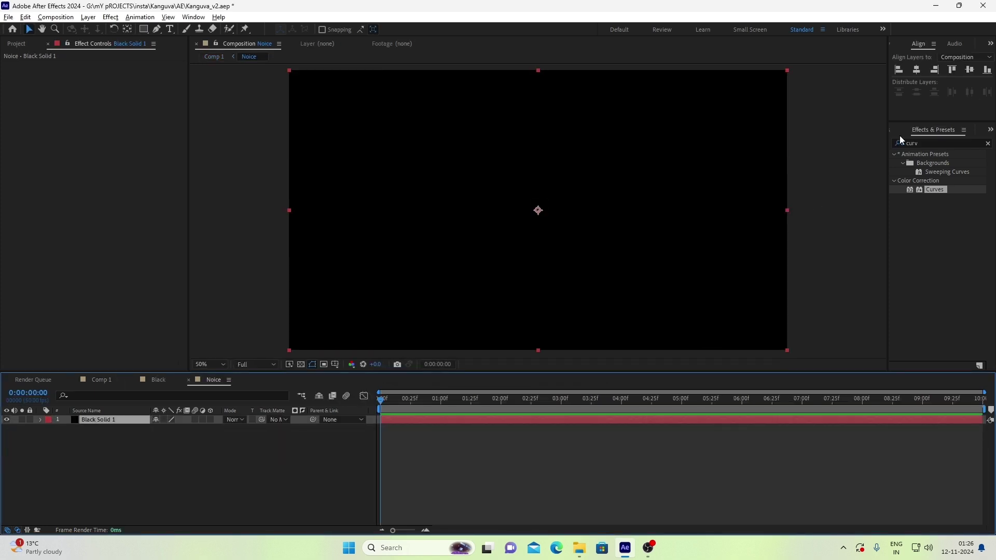
click(919, 144)
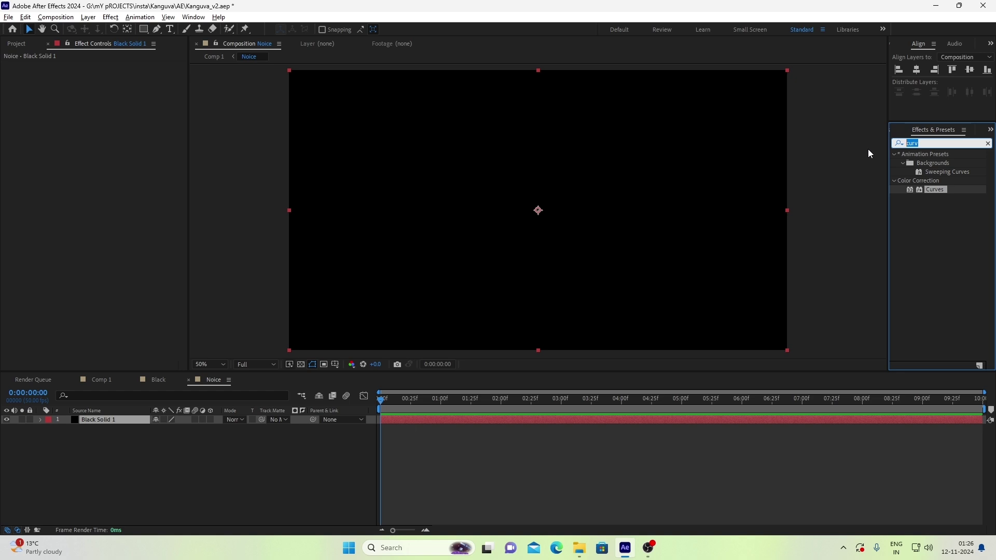
text(tur)
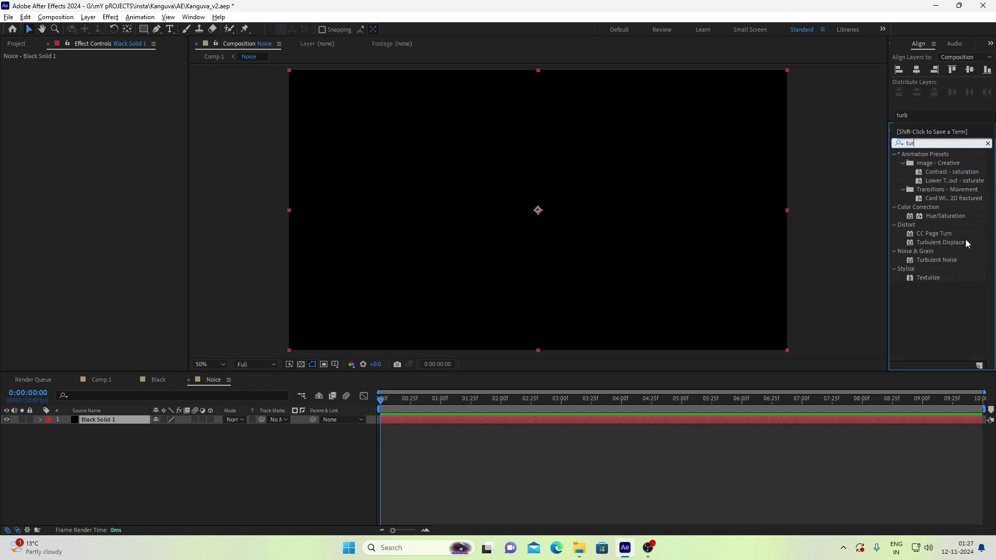
double_click(945, 259)
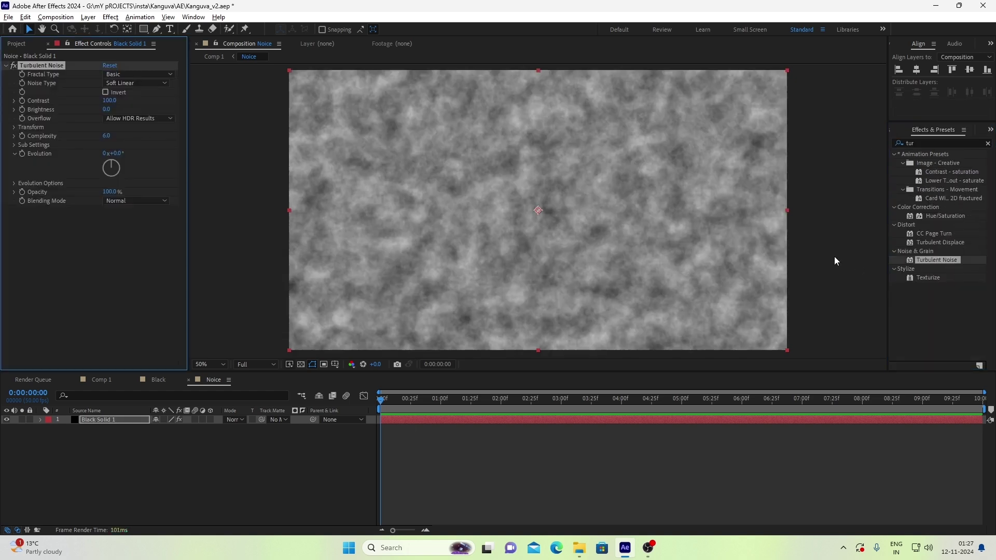
Set the Turbulent Noise contrast to 1000 and keyframe its brightness at -300 at time zero.
click(110, 98)
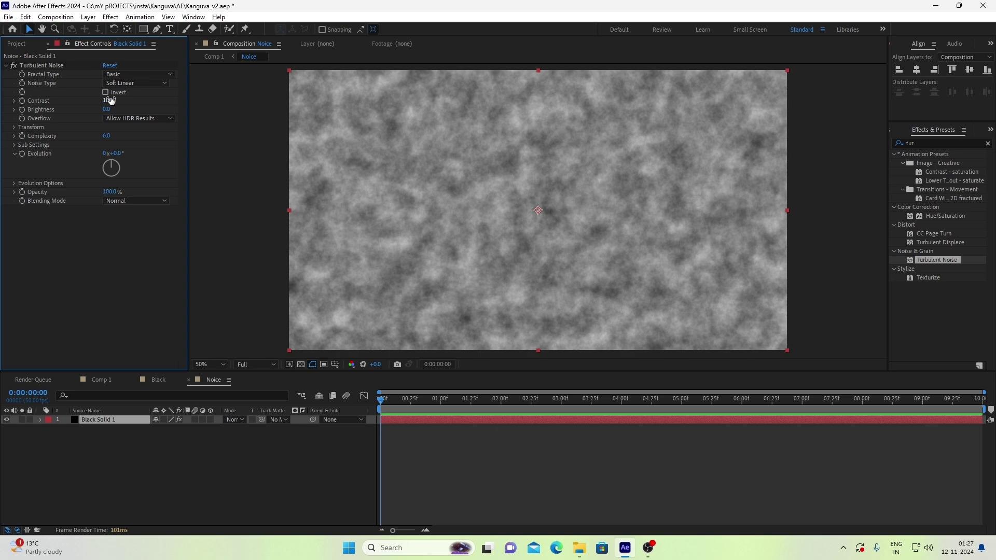
text(1000)
key(Return)
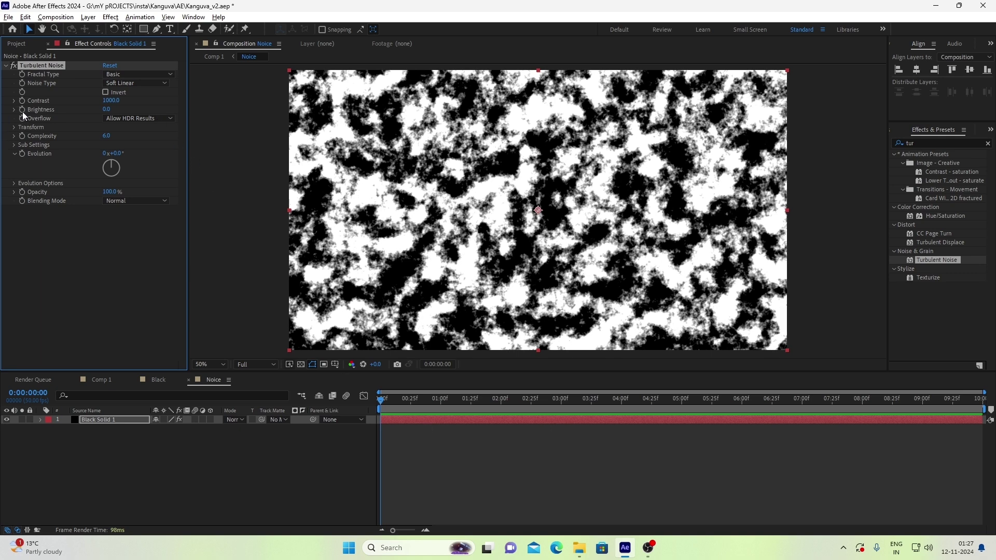
click(107, 109)
text(-3)
key(Return)
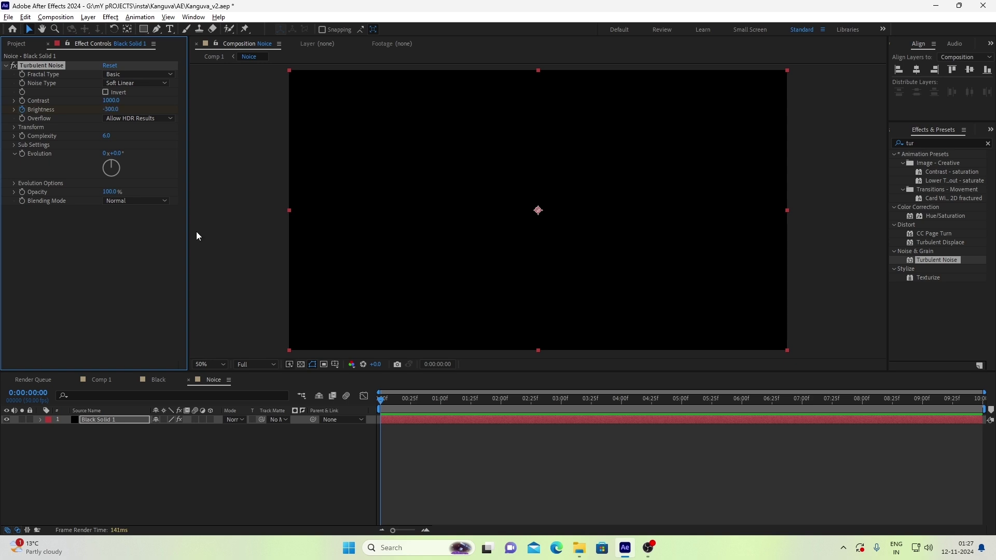
Add a Turbulent Noise brightness keyframe of 300 at 0:00:01:49 and preview the animation from the start.
drag(476, 400, 499, 399)
click(111, 109)
text(300)
key(Return)
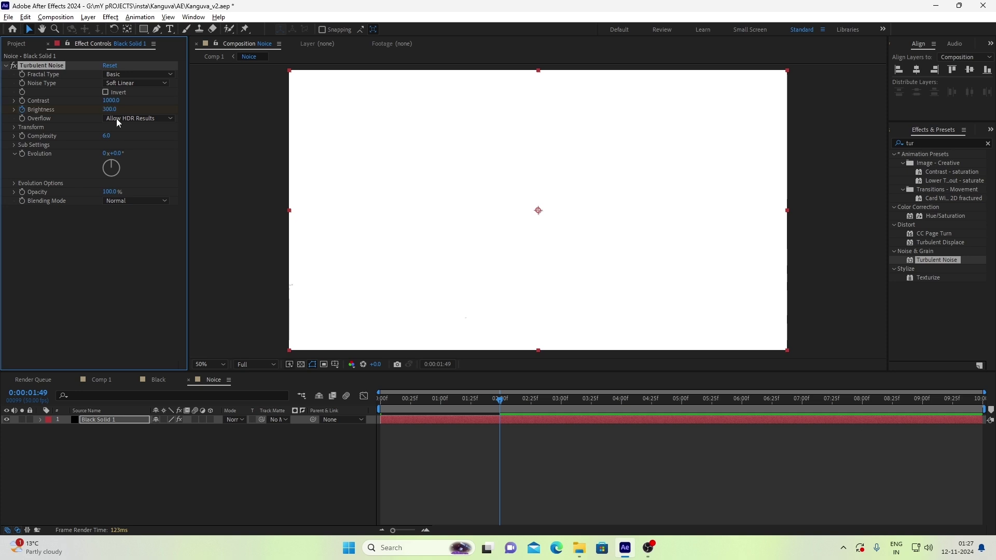
key(ctrl+z)
key(Home)
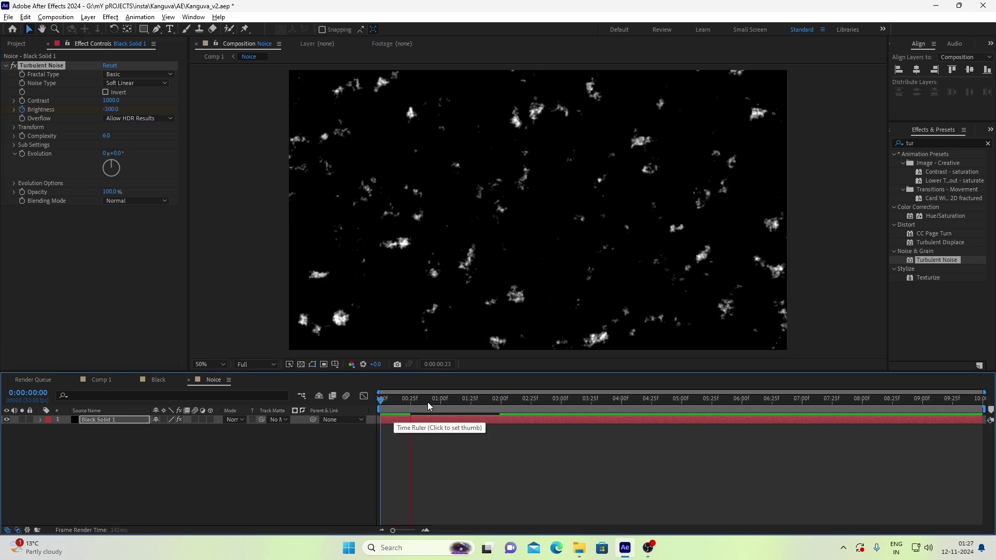
Set the Turbulent Noise scale to 150 while checking the pattern at 0:00:00:48.
mouse_move(409, 408)
mouse_down()
mouse_move(462, 404)
mouse_move(414, 405)
mouse_up()
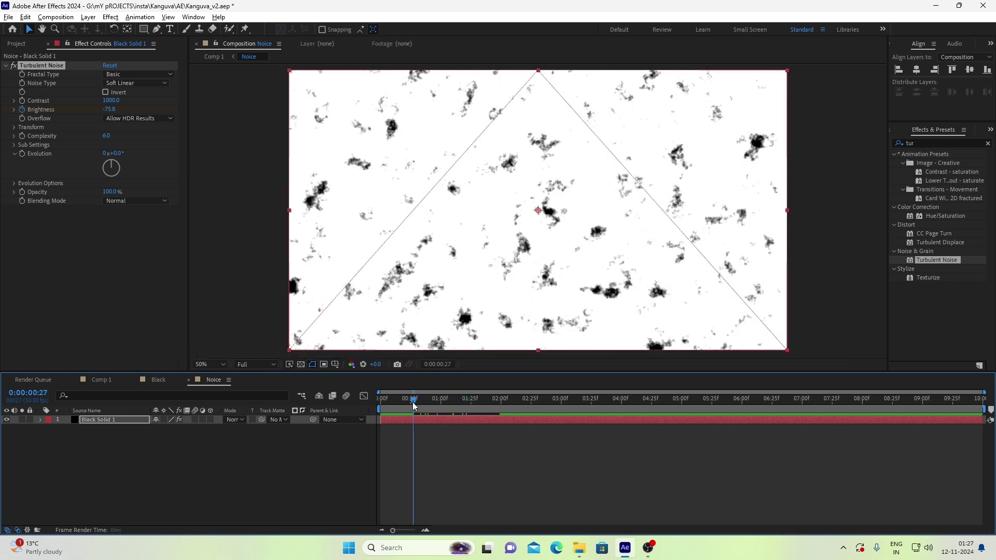
click(438, 403)
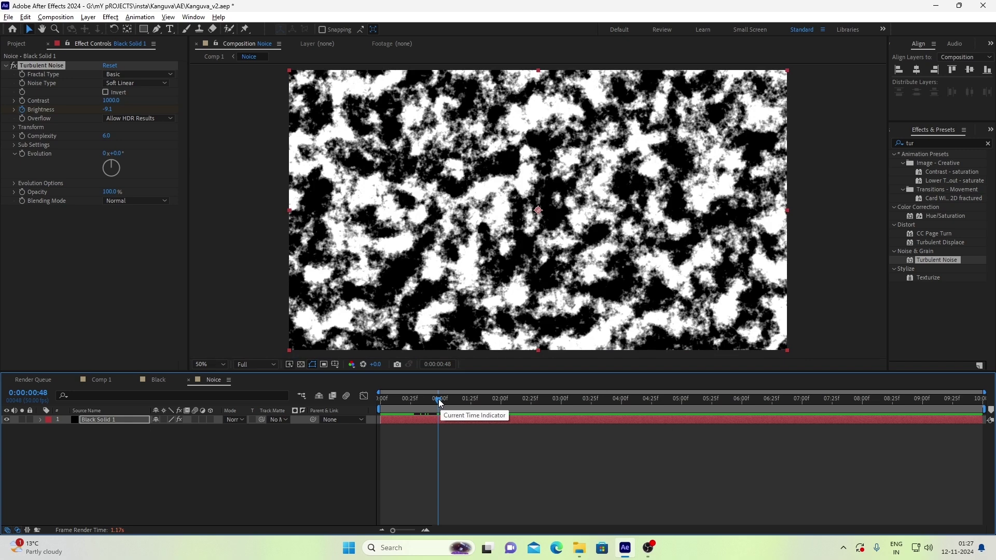
click(14, 127)
drag(109, 154, 111, 155)
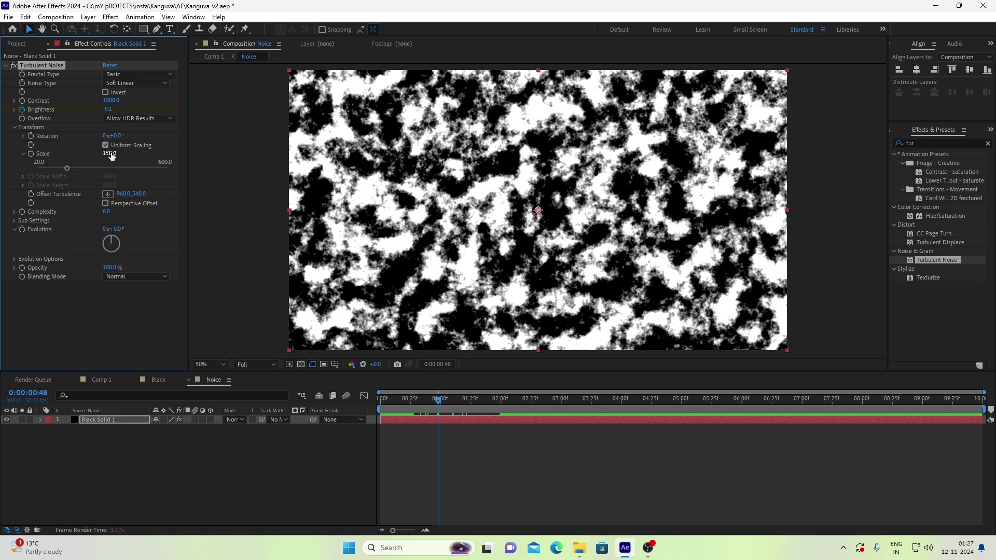
Apply Curves to the noise solid and shape its RGB curve into a nearly vertical step for hard black-and-white edges.
click(933, 143)
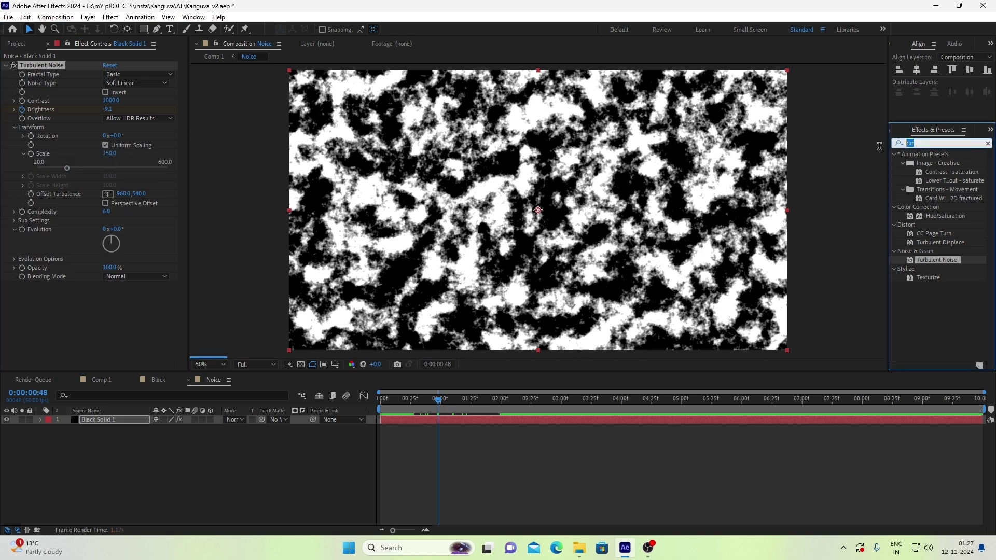
text(curv)
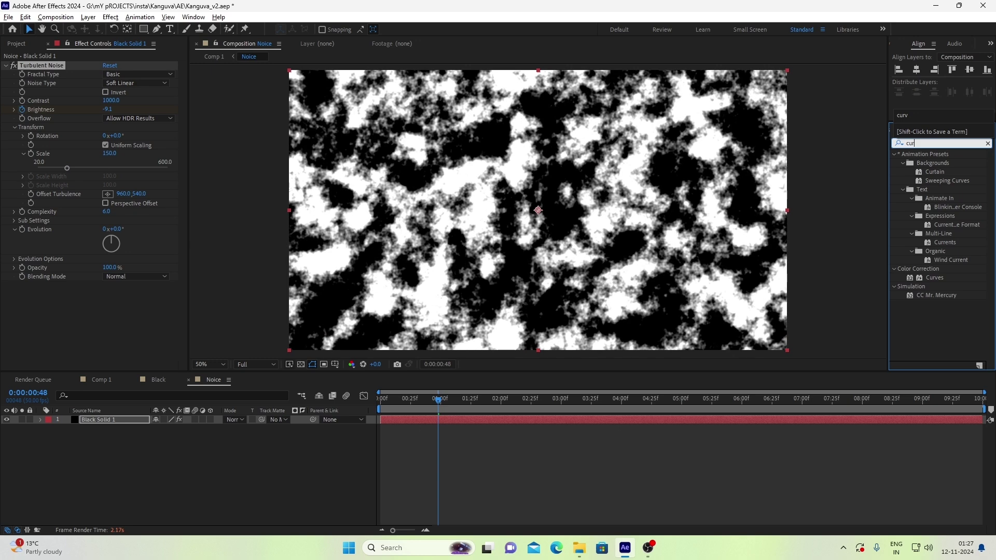
double_click(932, 190)
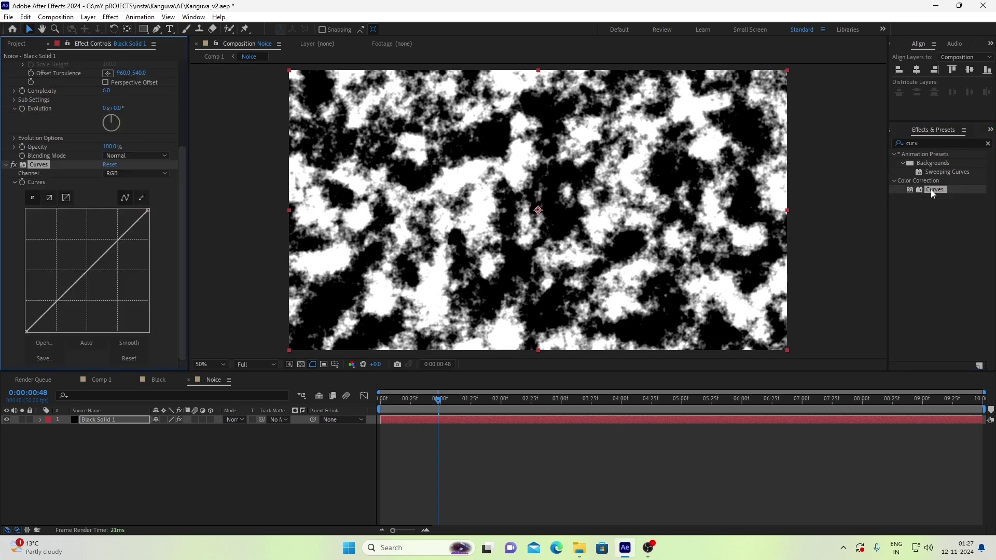
click(102, 256)
drag(97, 251, 90, 211)
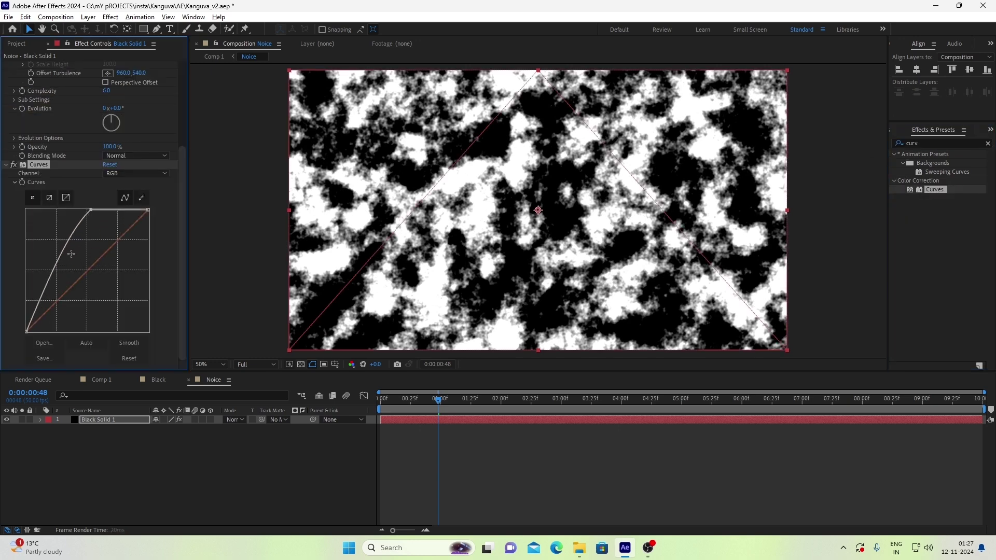
drag(64, 251, 86, 332)
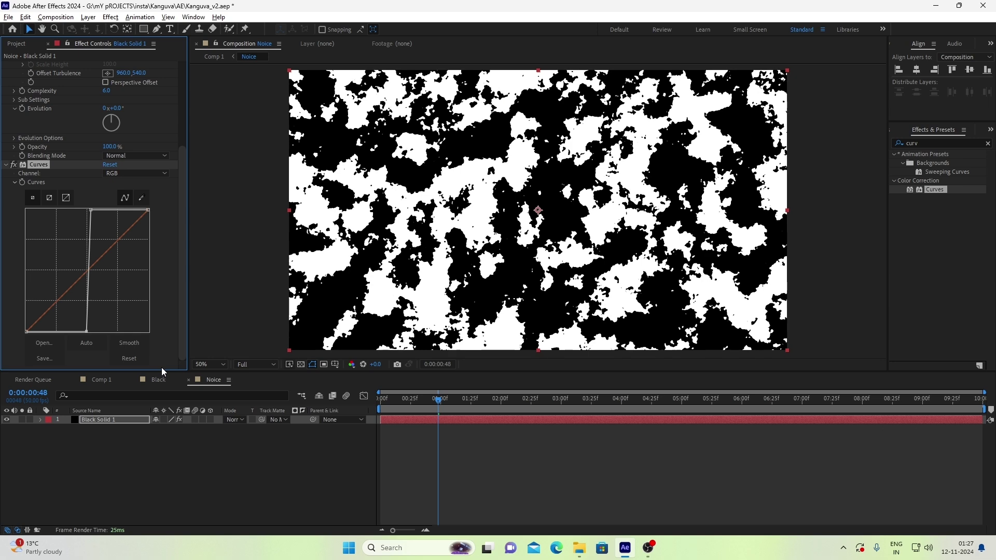
Rename the Comp 1 composition to "Main".
click(107, 380)
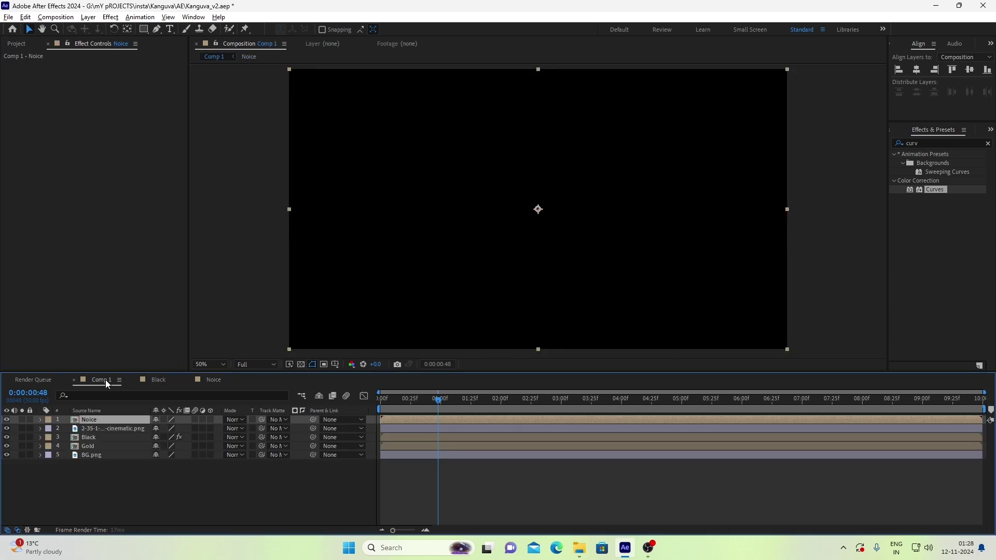
right_click(105, 380)
click(180, 192)
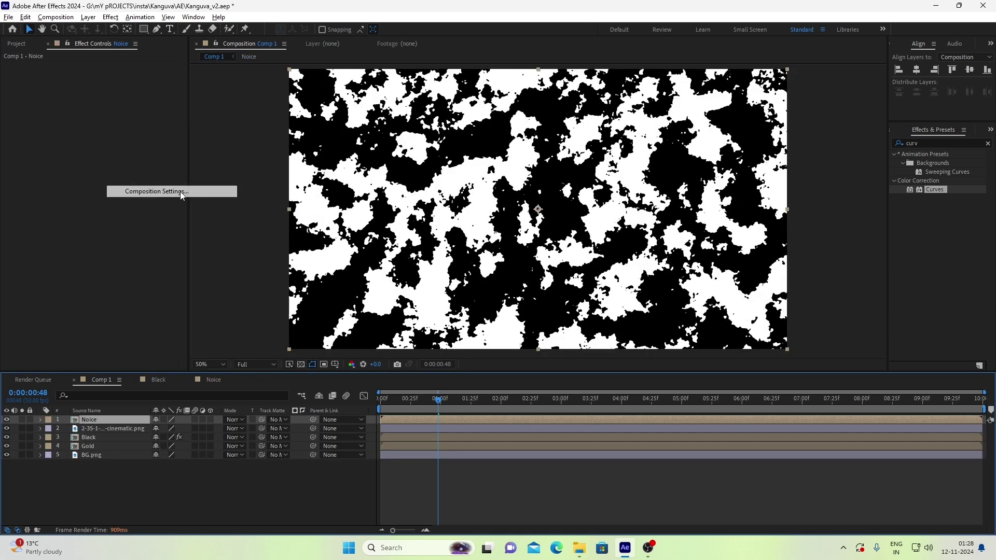
text(Main)
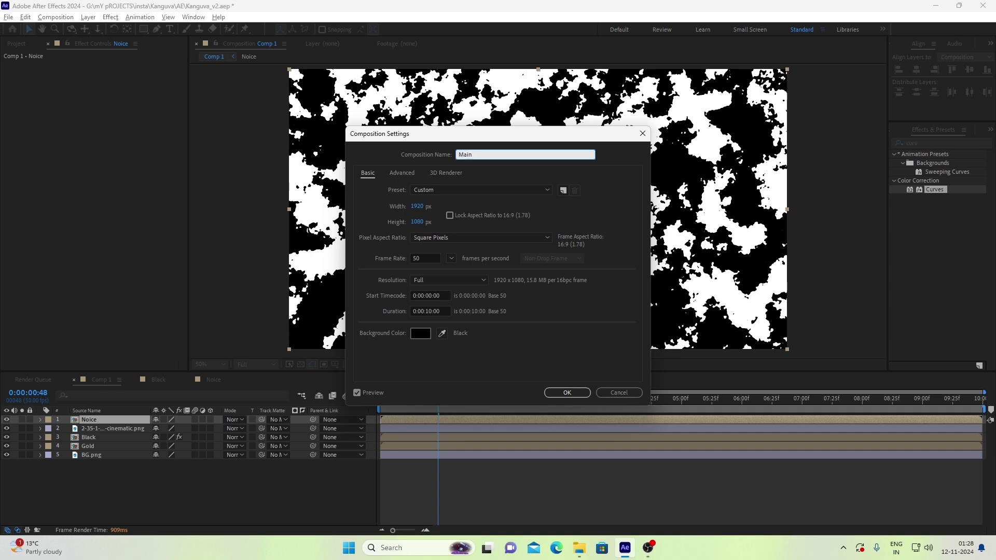
key(Return)
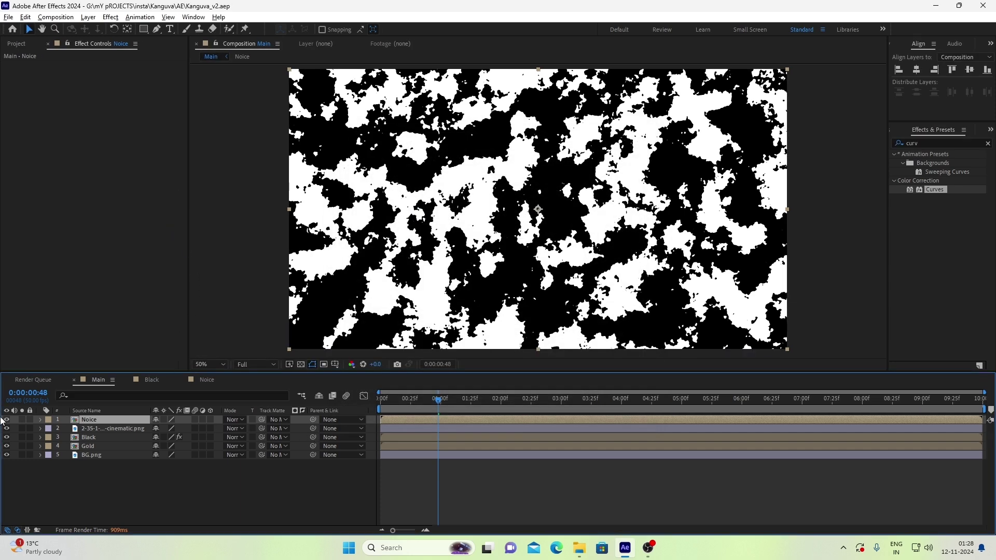
Hide the Noice layer in Main and assign it as the track matte of the Black layer.
click(132, 484)
click(108, 420)
click(6, 420)
click(103, 437)
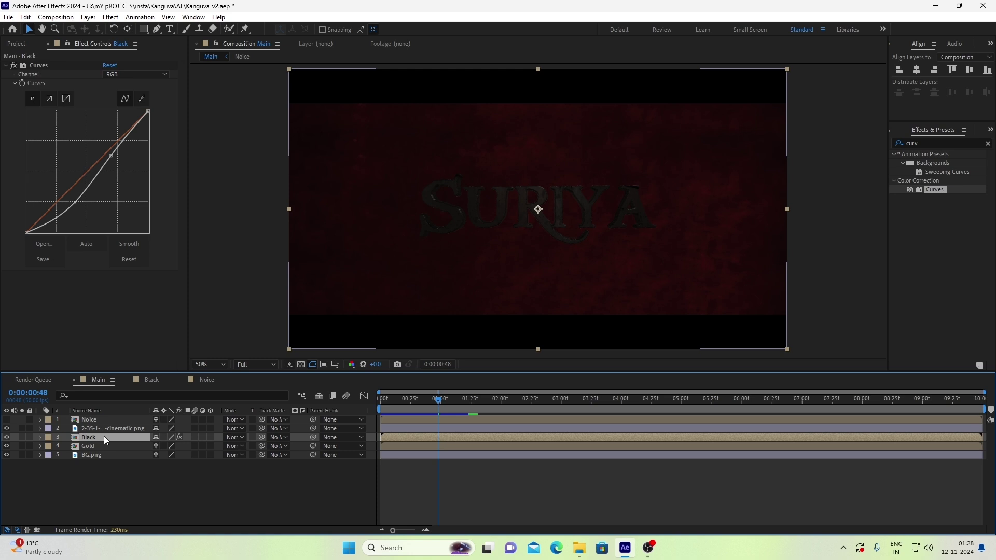
click(278, 437)
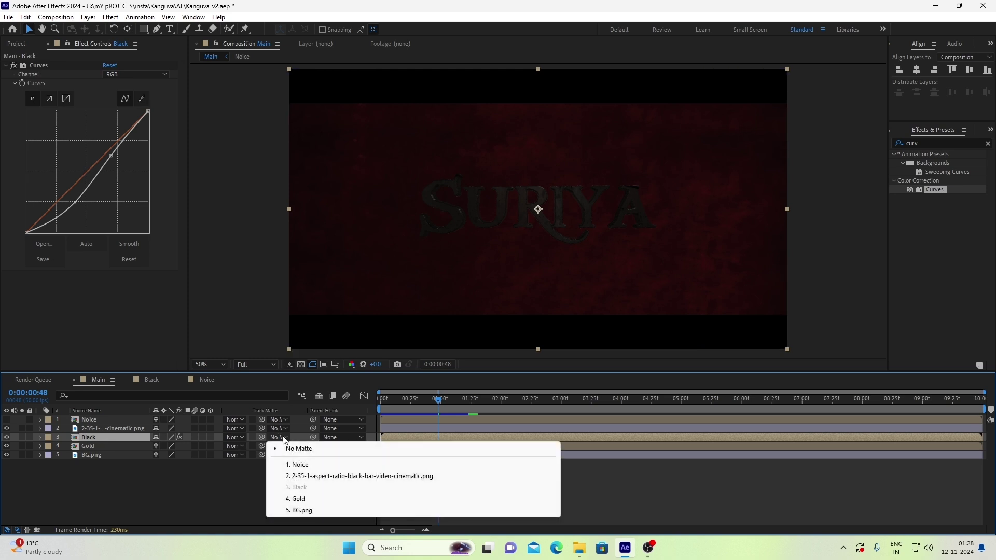
click(298, 464)
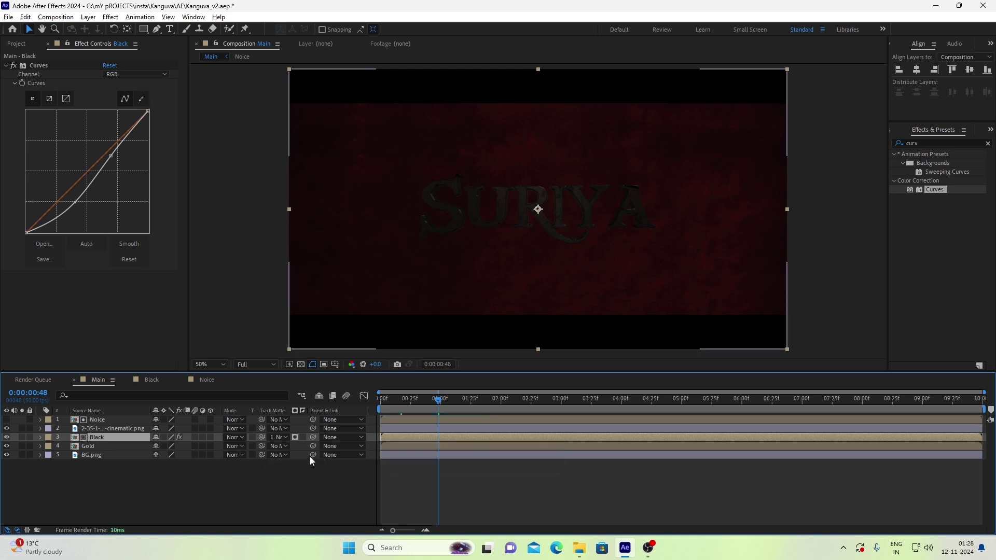
Switch the Black layer's track matte to inverted luma and check it at different times.
click(478, 400)
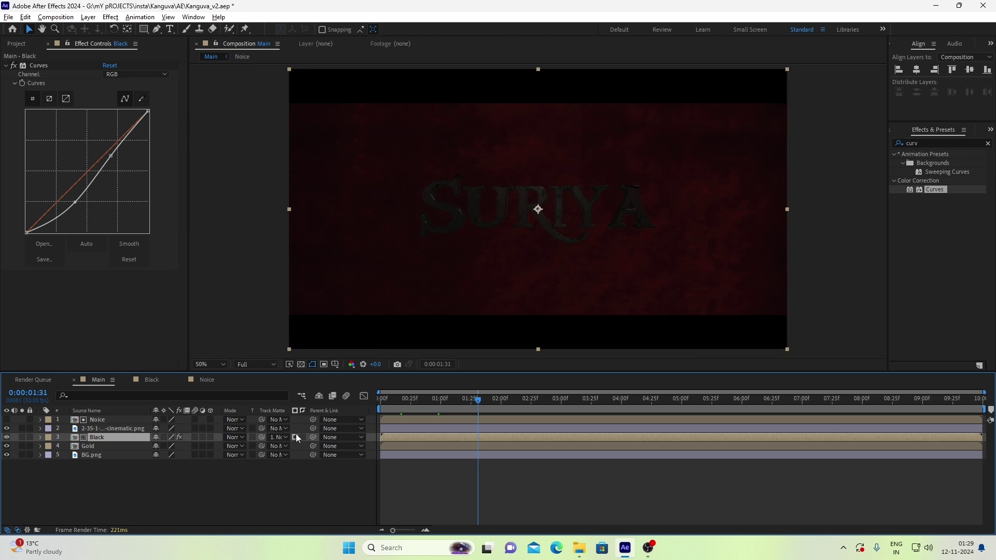
click(295, 437)
click(391, 399)
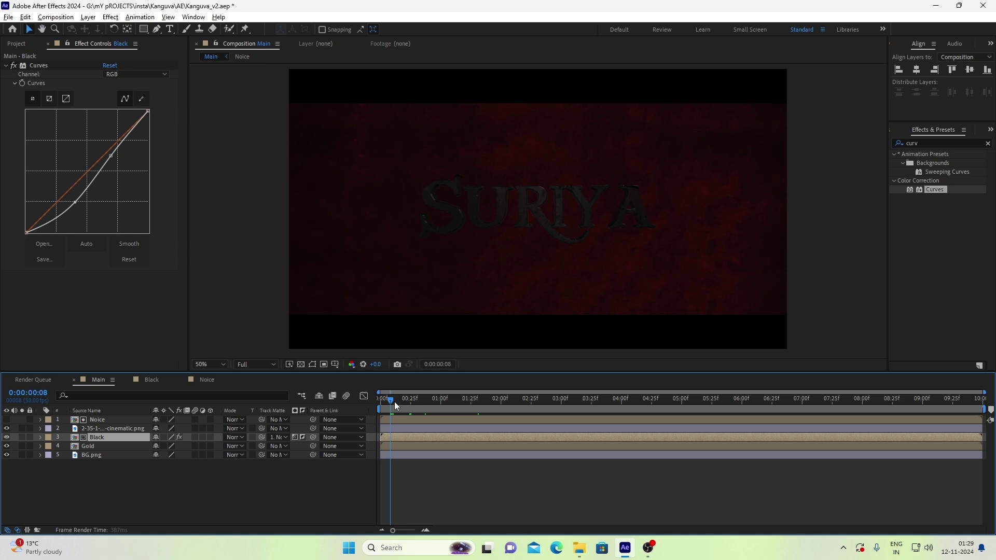
drag(396, 406, 403, 403)
Lower the preview resolution to Quarter and play back the title transition from 0:00:00:19.
click(250, 364)
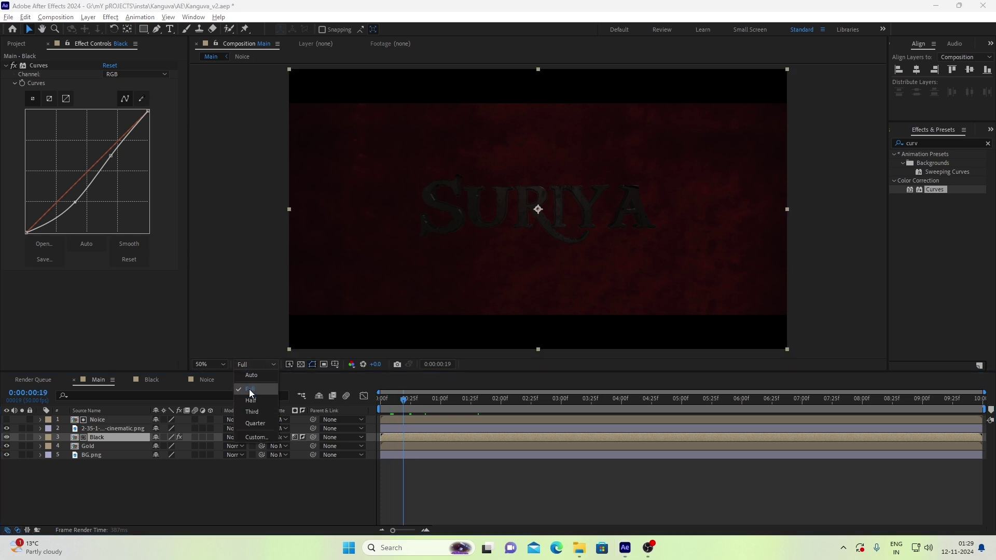
click(255, 423)
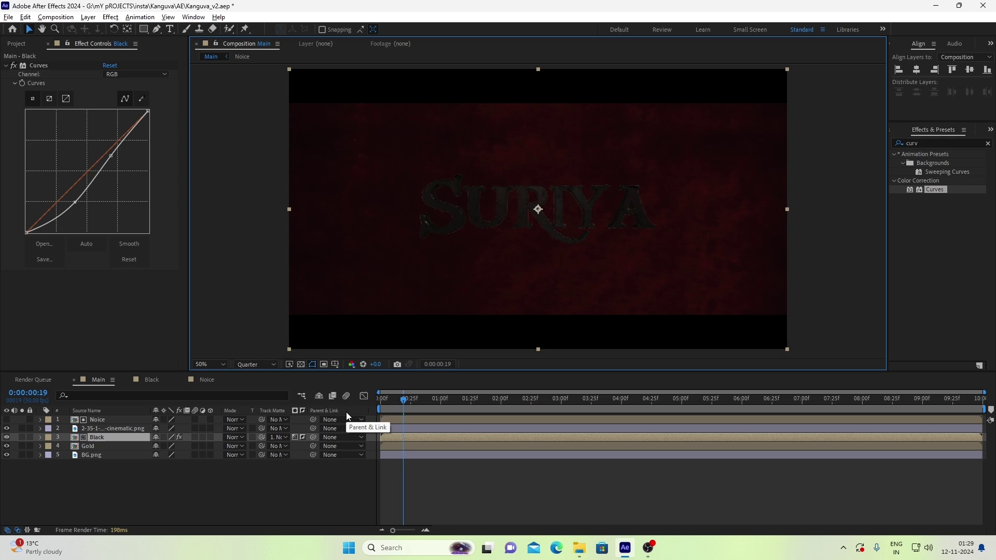
key(space)
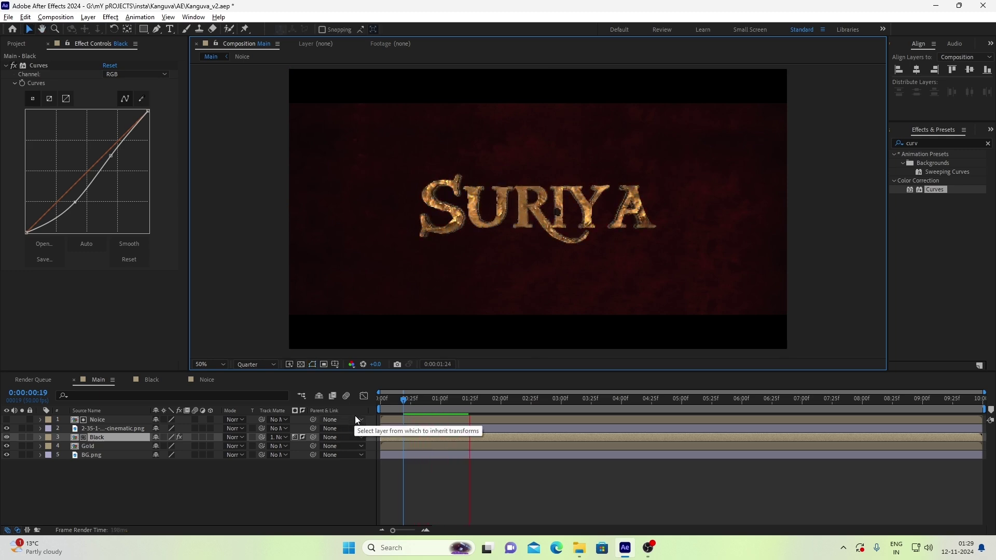
Replay the title transition and inspect the title at 0:00:01:09 in Full resolution at 100% magnification.
key(space)
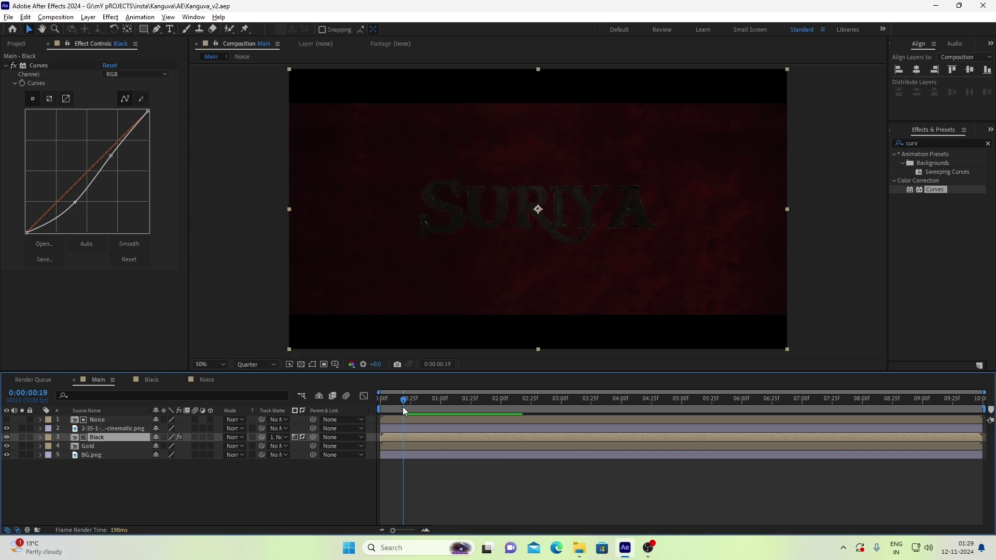
key(space)
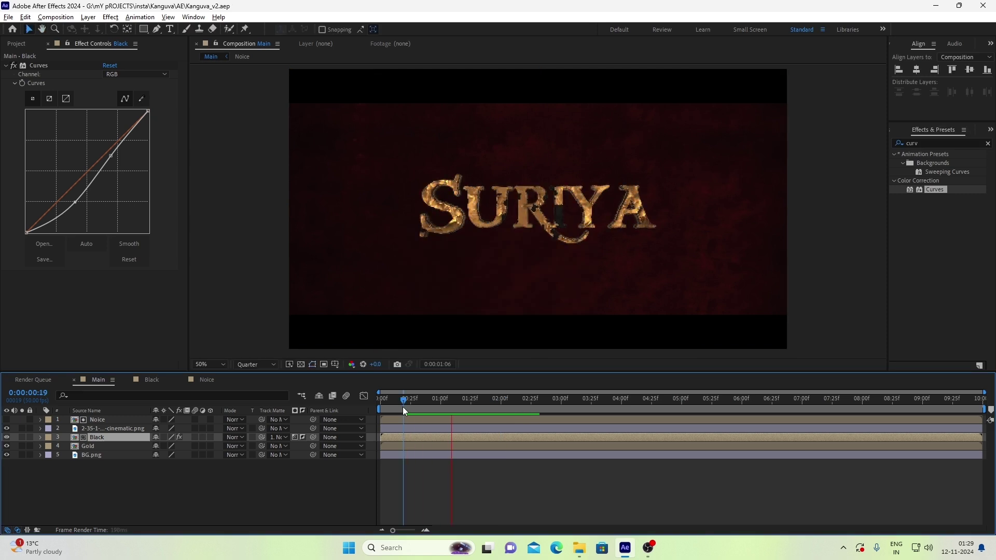
drag(402, 406, 451, 399)
click(243, 364)
click(253, 387)
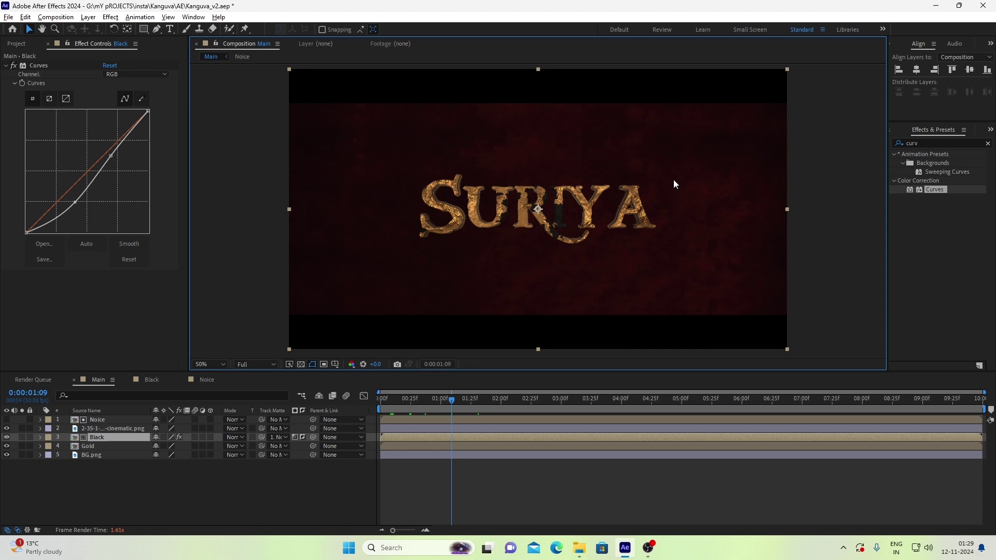
key(slash)
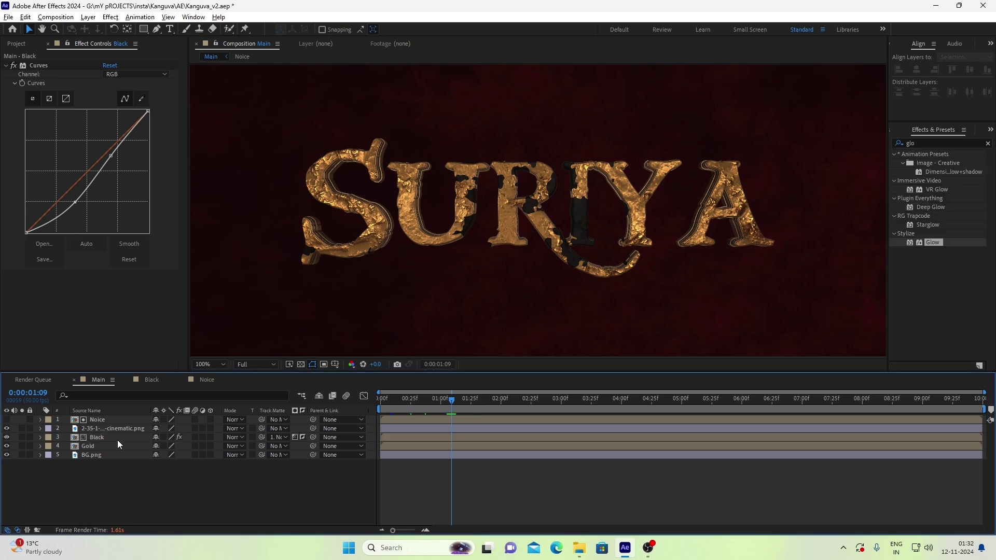
Duplicate the Black layer together with its Noice matte, and place the cinematic black-bar image at the top of the layer stack.
click(117, 439)
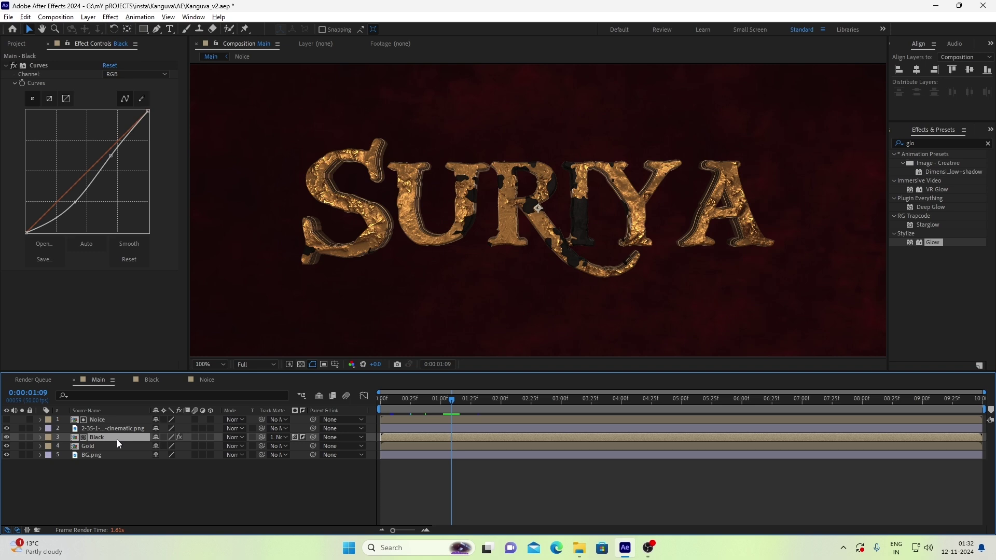
shift+click(118, 419)
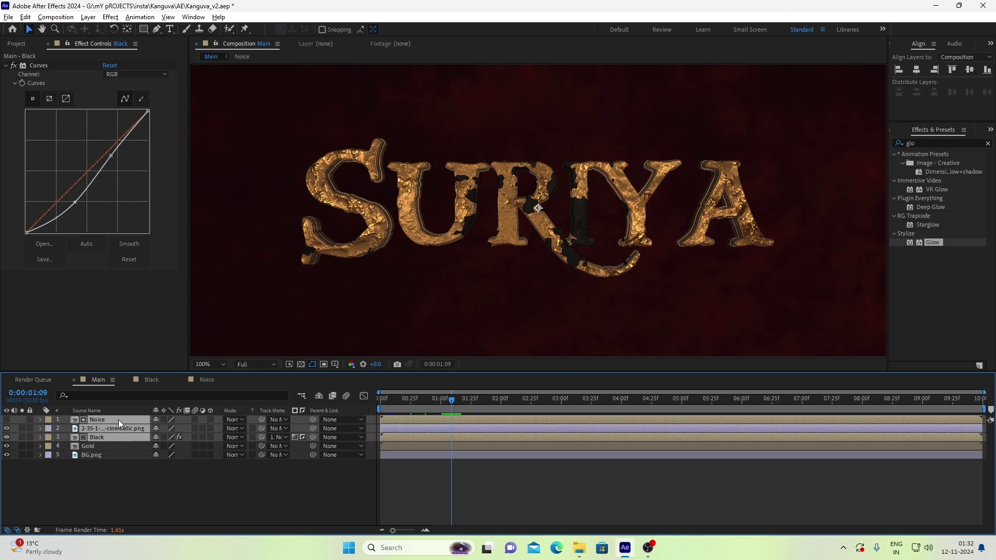
click(121, 450)
click(117, 437)
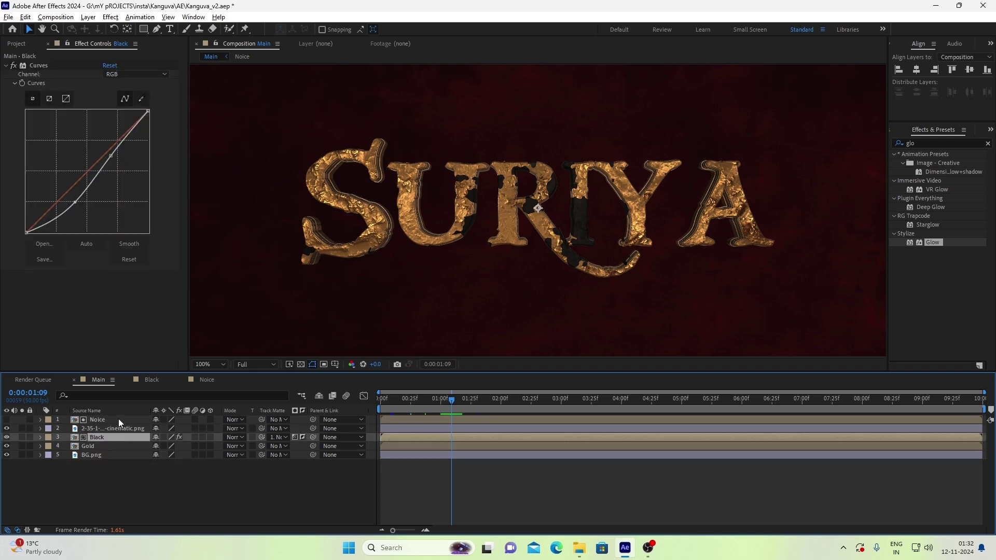
ctrl+click(119, 418)
key(ctrl+d)
mouse_move(118, 419)
mouse_down()
mouse_move(110, 439)
mouse_move(122, 419)
mouse_up()
Apply Find Edges to the Noice layer that mattes the upper Black layer, checking that Black layer soloed over the transparency grid.
click(111, 437)
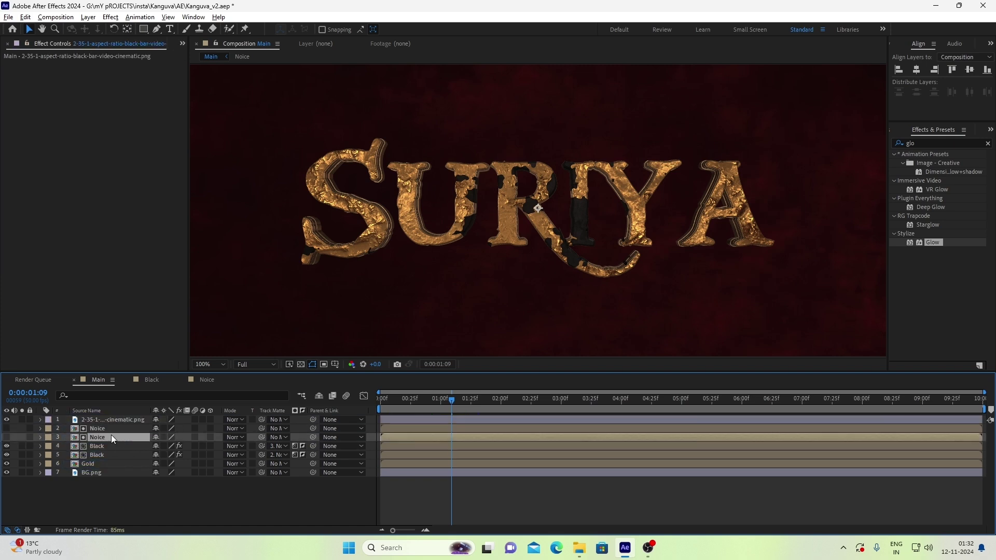
click(921, 143)
text(fin)
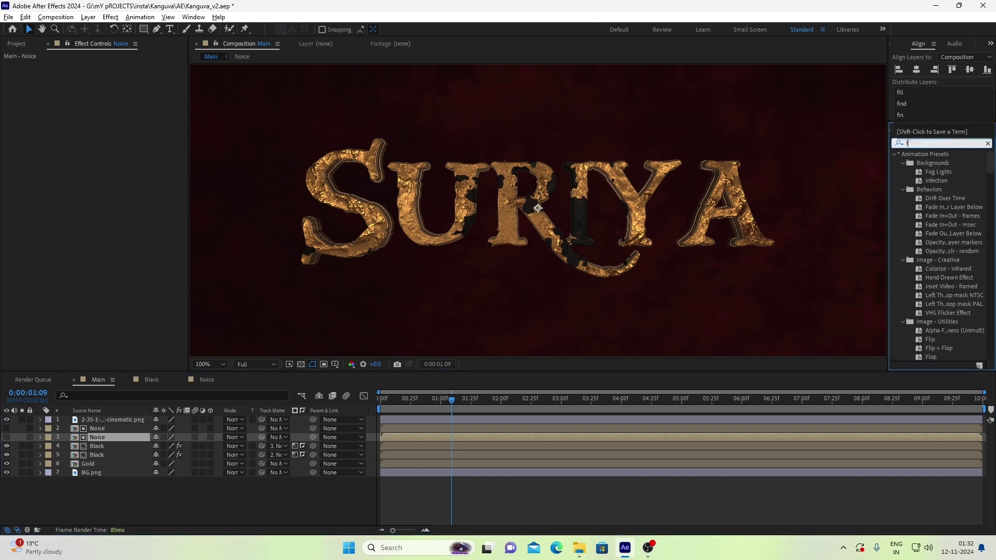
double_click(932, 191)
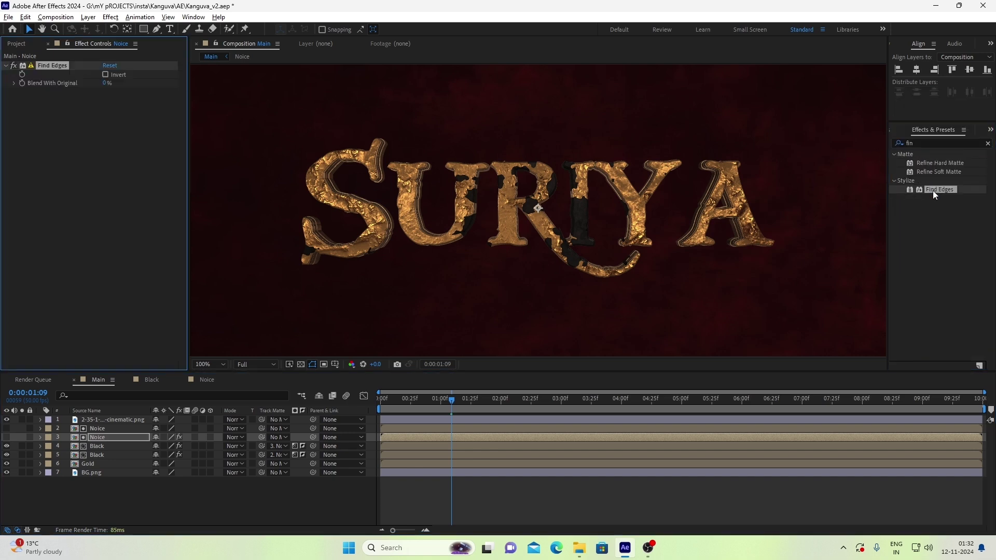
click(22, 446)
click(301, 364)
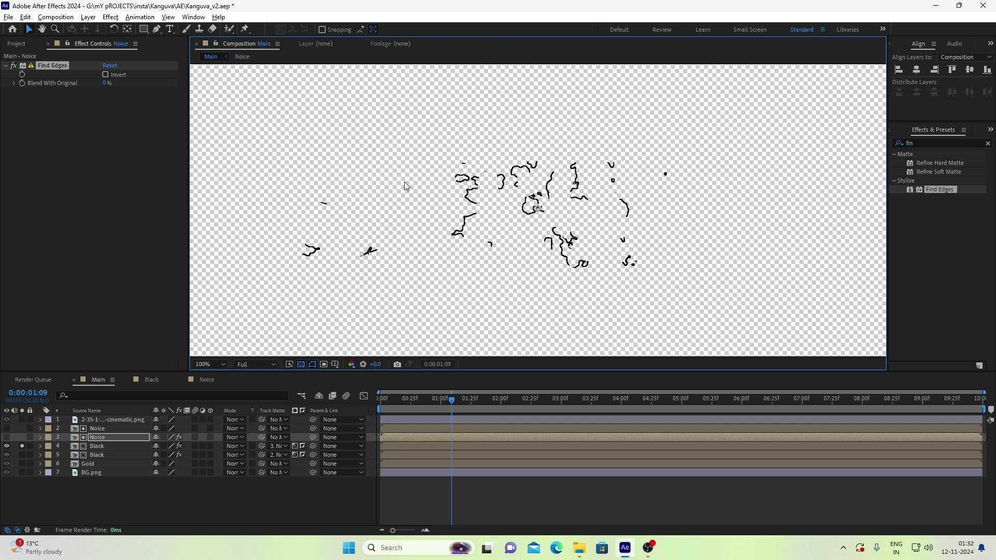
click(22, 446)
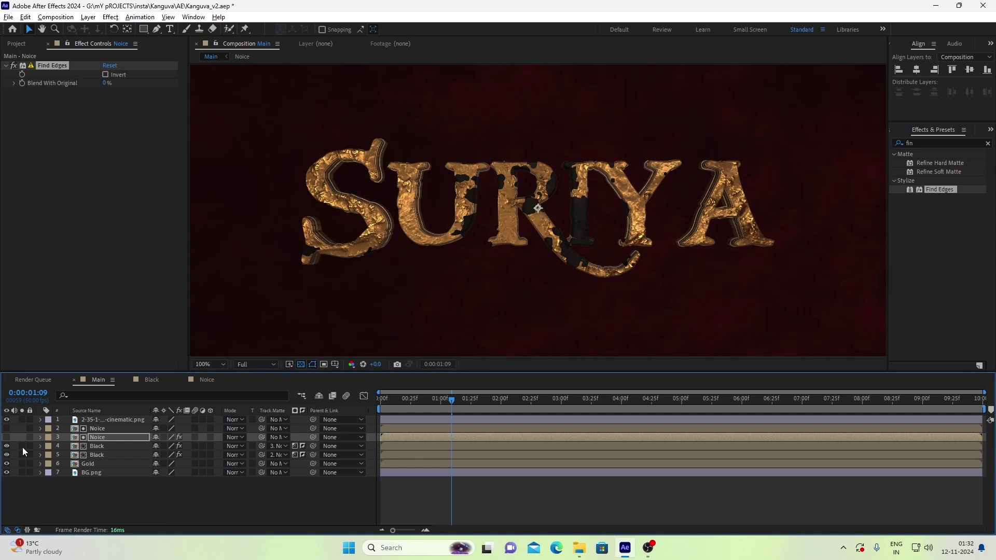
Replace the Curves effect on the upper Black layer with a Fill effect.
click(106, 445)
key(BackSpace)
text(ll)
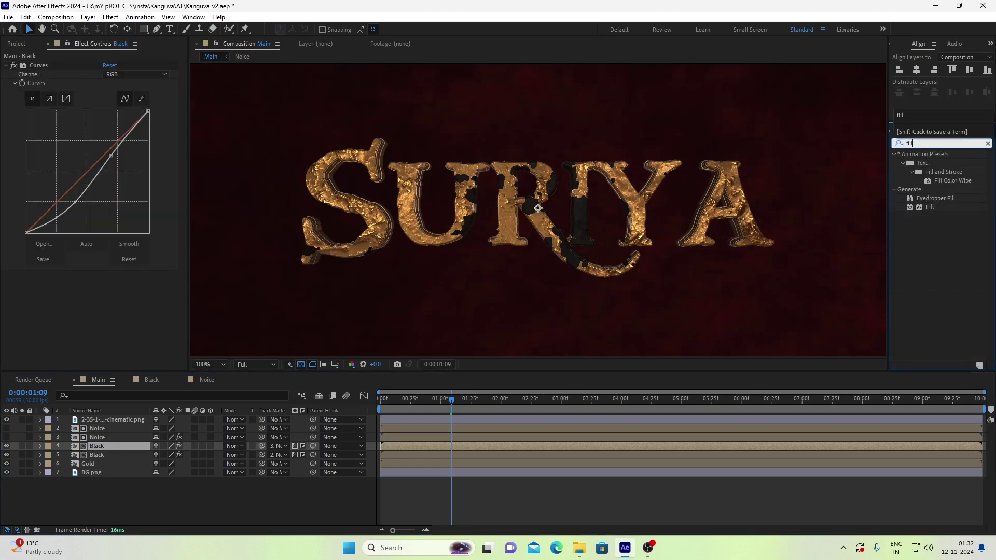
drag(930, 207, 41, 63)
key(Delete)
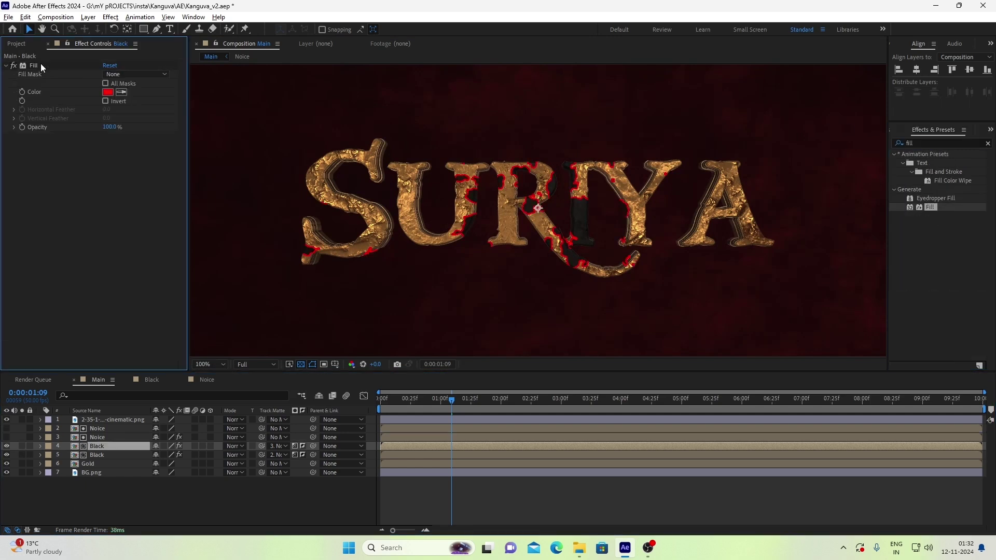
Sample a gold tone from the title for the Fill color and adjust it to the saturated orange C26200.
click(126, 92)
click(450, 235)
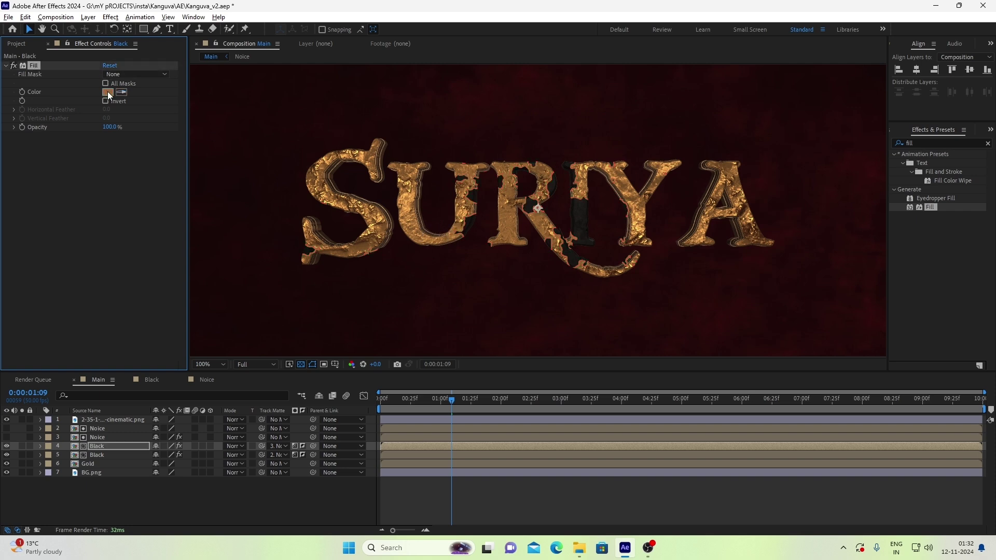
click(108, 92)
drag(211, 184, 232, 182)
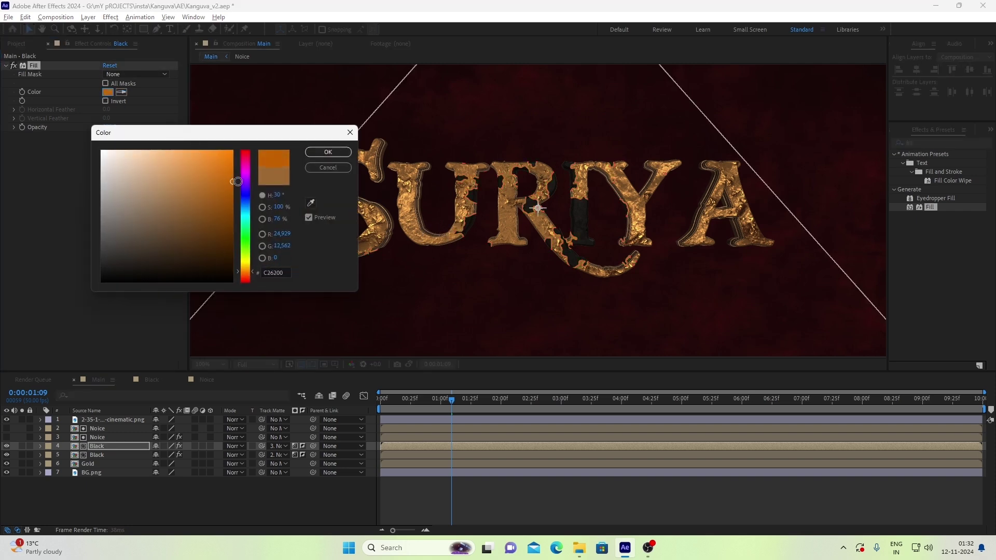
click(337, 155)
Add the Stylize Glow effect to the orange-filled Black layer.
click(939, 142)
text(glow)
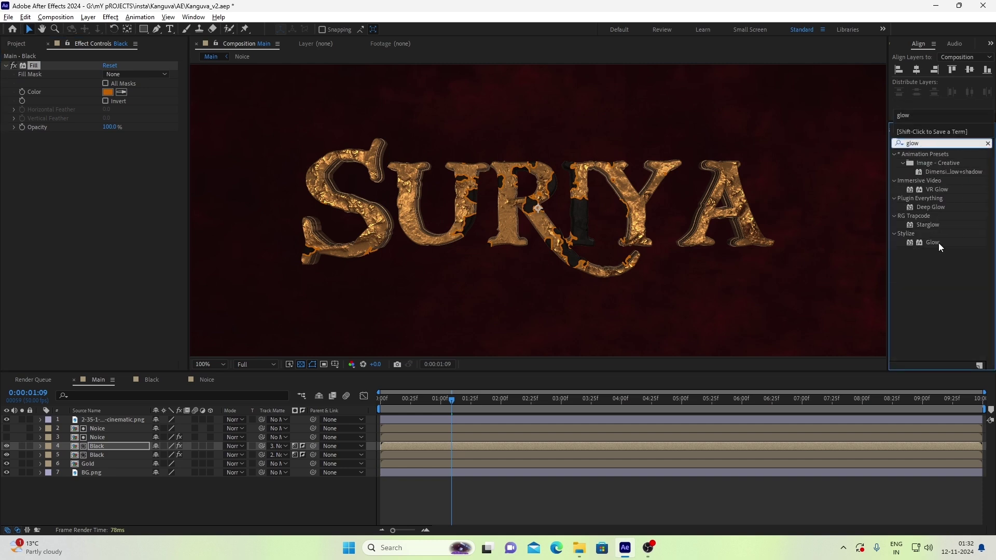
double_click(933, 242)
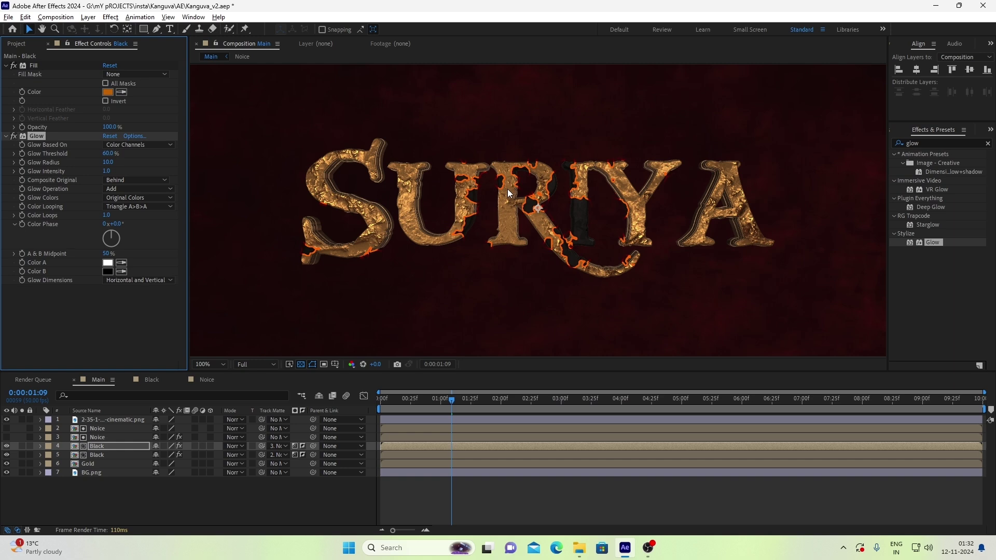
Save the project and preview the glowing edges from 0:00:00:19 at Quarter resolution.
drag(412, 400, 403, 402)
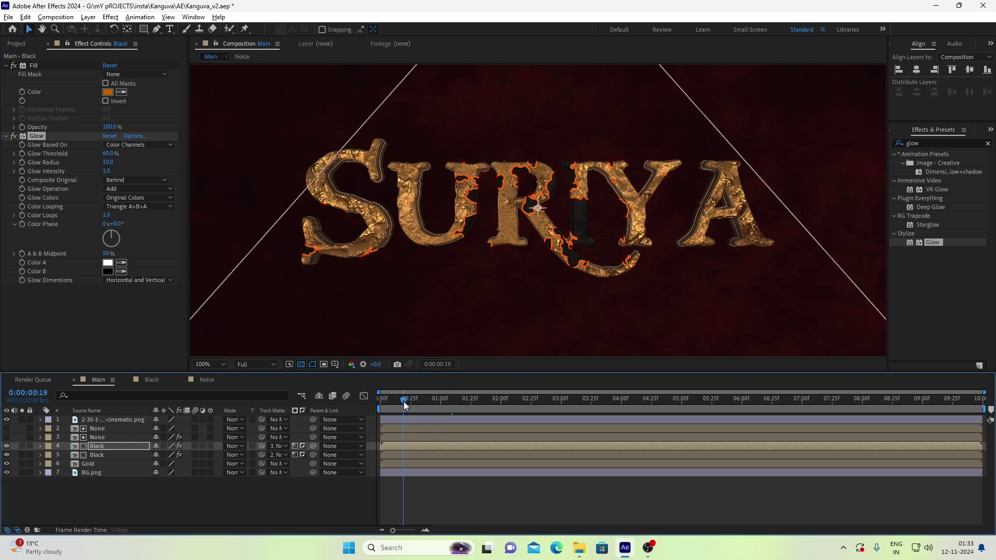
click(251, 364)
click(256, 423)
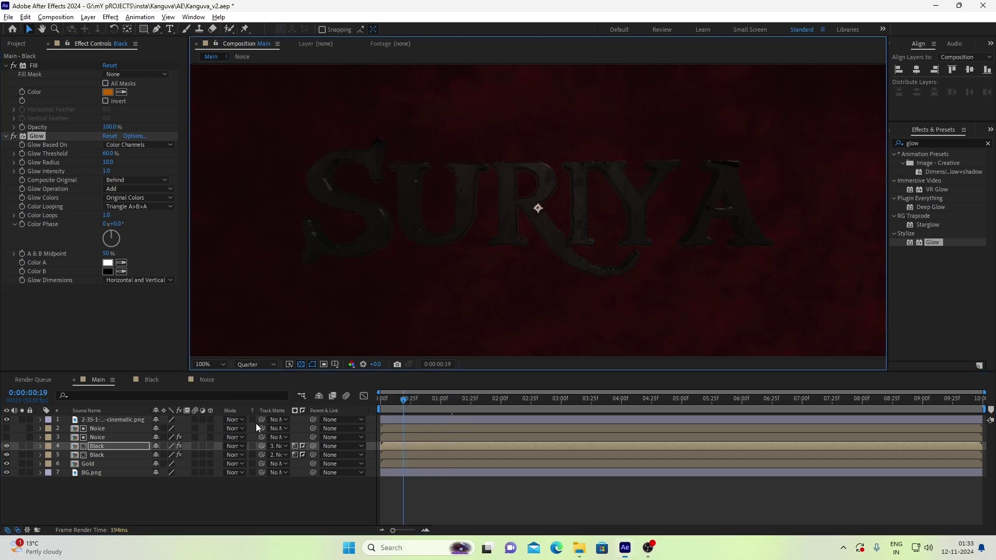
key(ctrl+s)
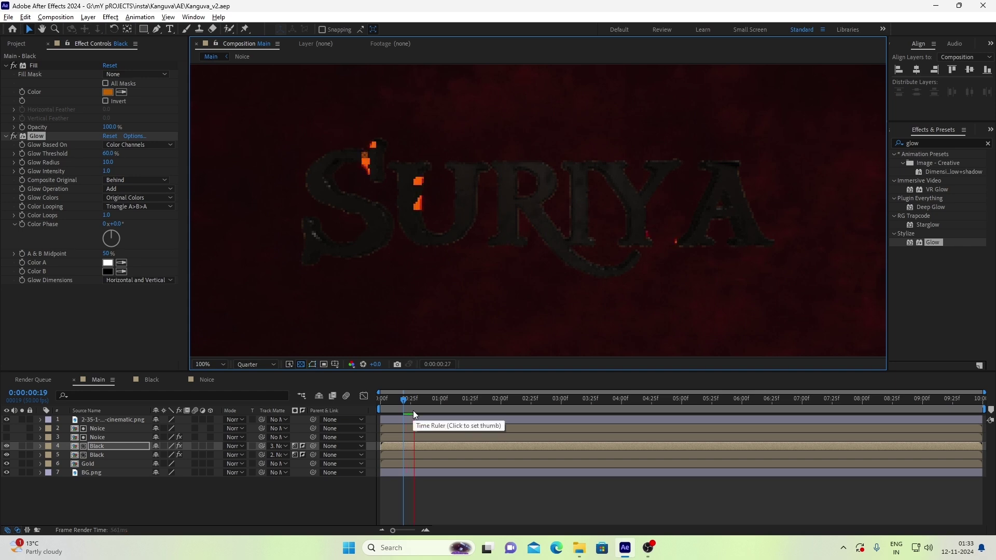
Return the preview to Full resolution and check the burning title edges at 0:00:00:48.
click(256, 364)
click(251, 389)
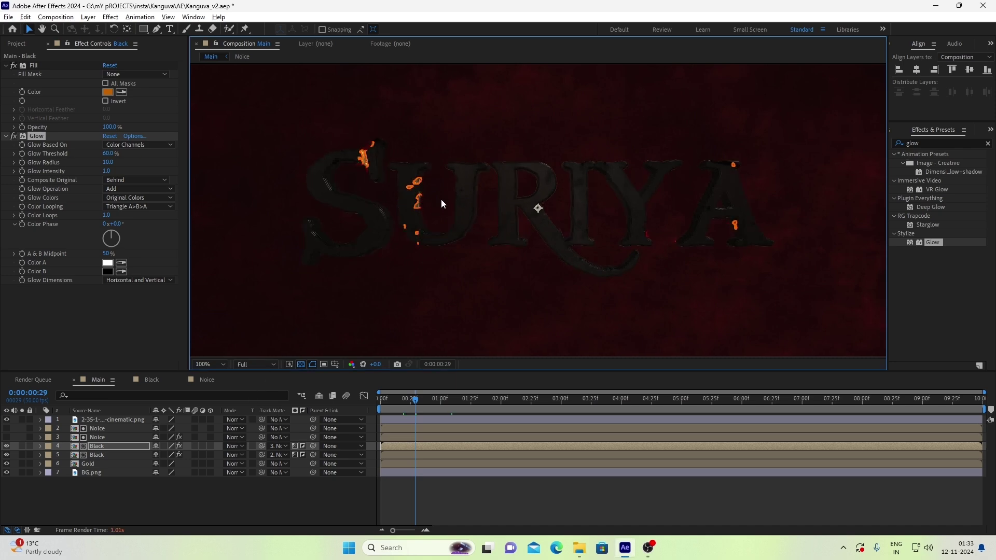
click(438, 400)
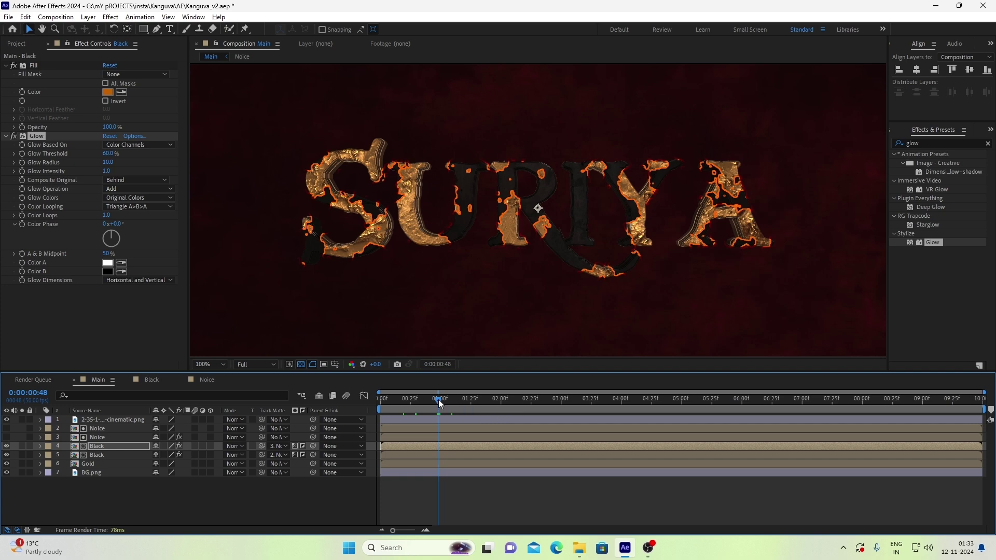
Add fire particles.mp4 to Main between the two Noice layers, blend it with Screen and move its sparks up over the title.
click(25, 43)
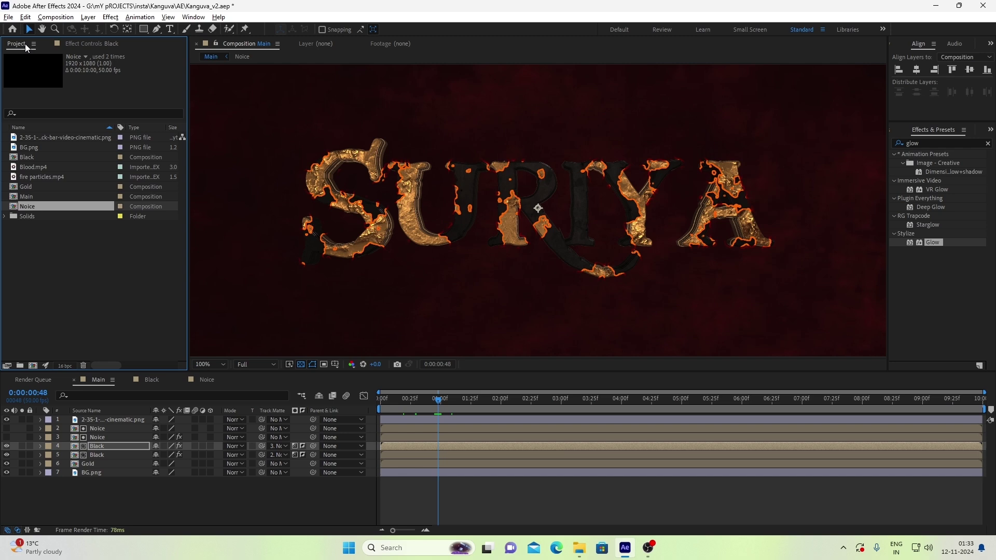
drag(43, 177, 96, 428)
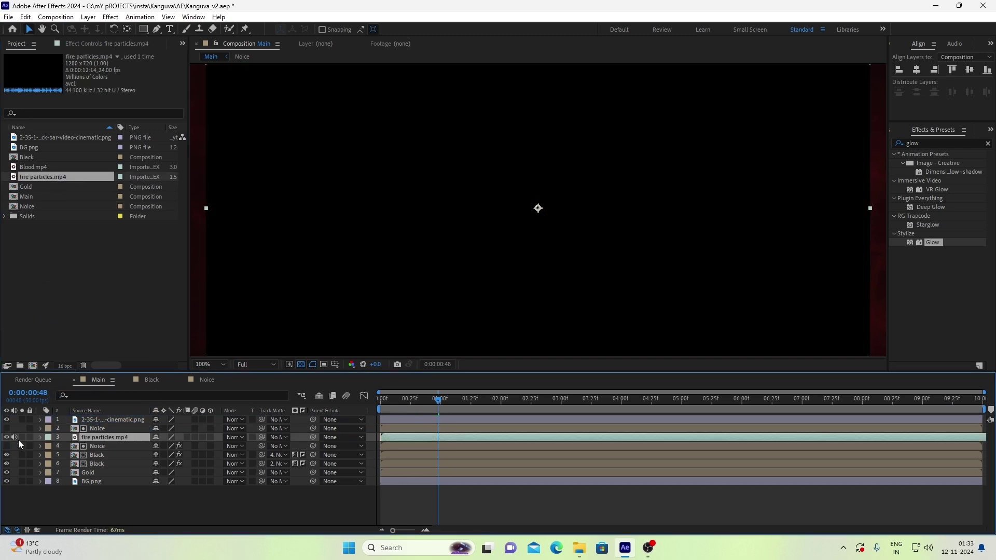
key(comma)
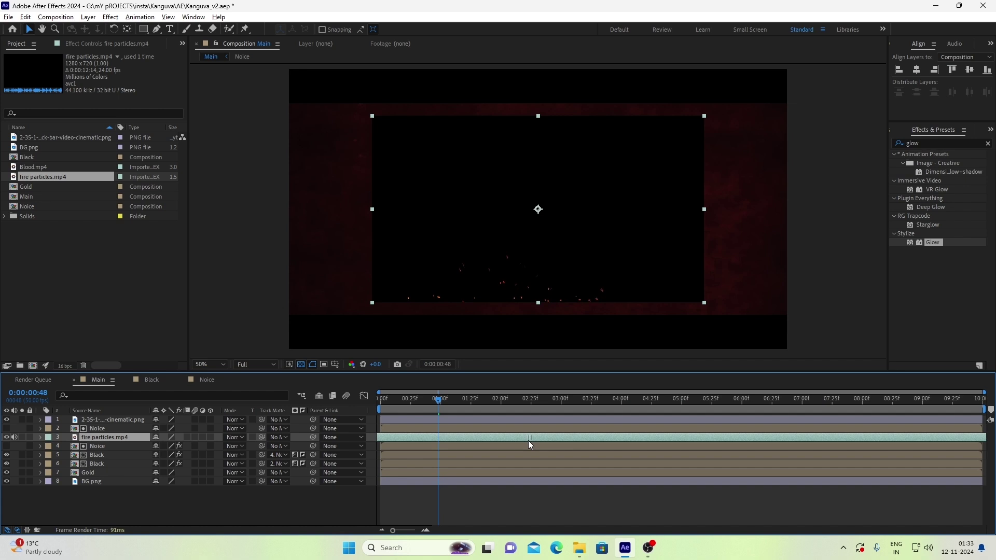
click(232, 437)
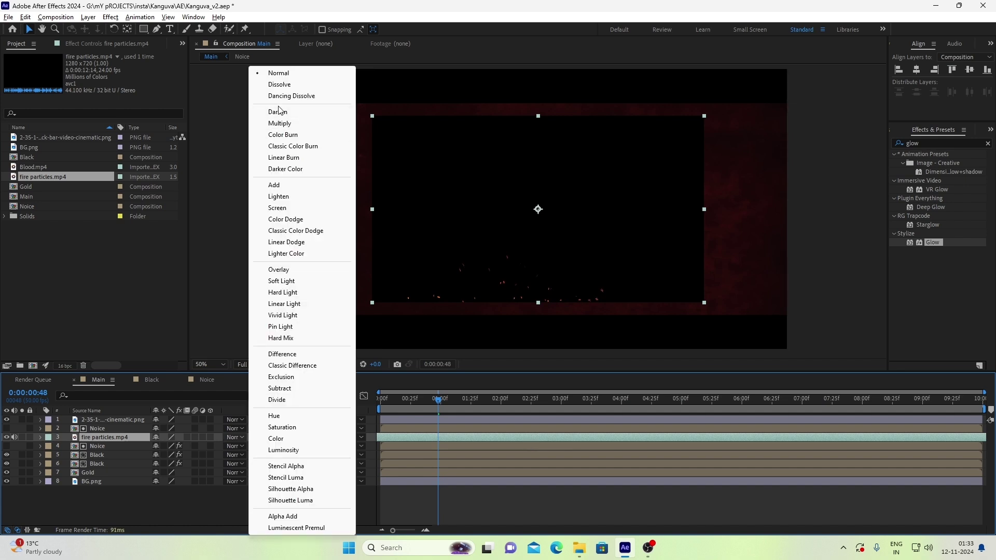
click(288, 206)
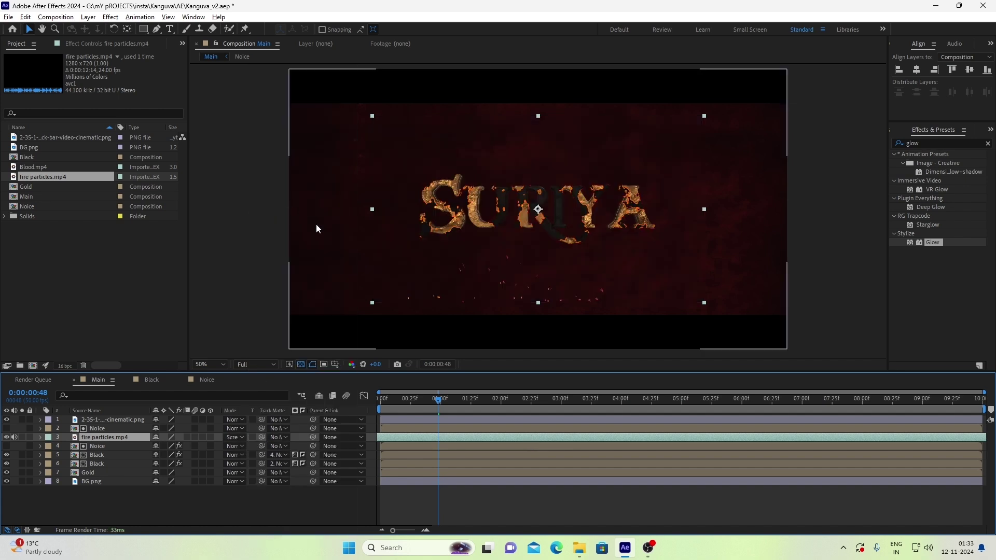
drag(546, 287, 537, 296)
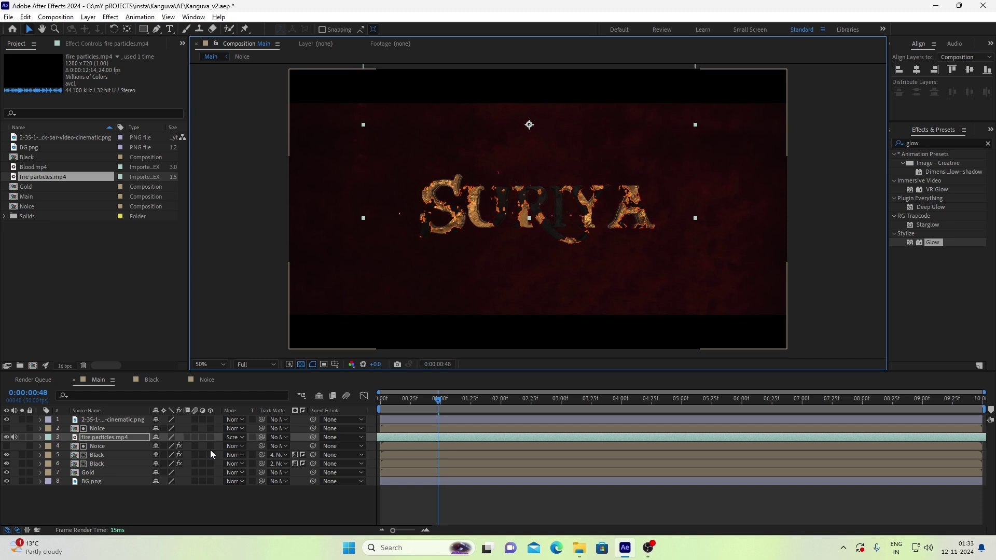
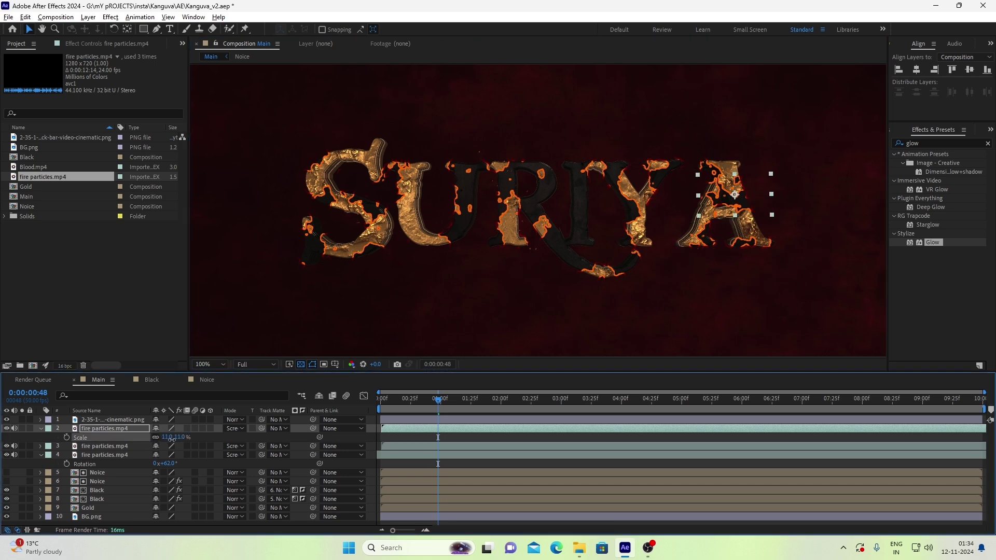
Scale the fire particles layer over the letter A to 15% and make a duplicate rotated to 30°.
key(s)
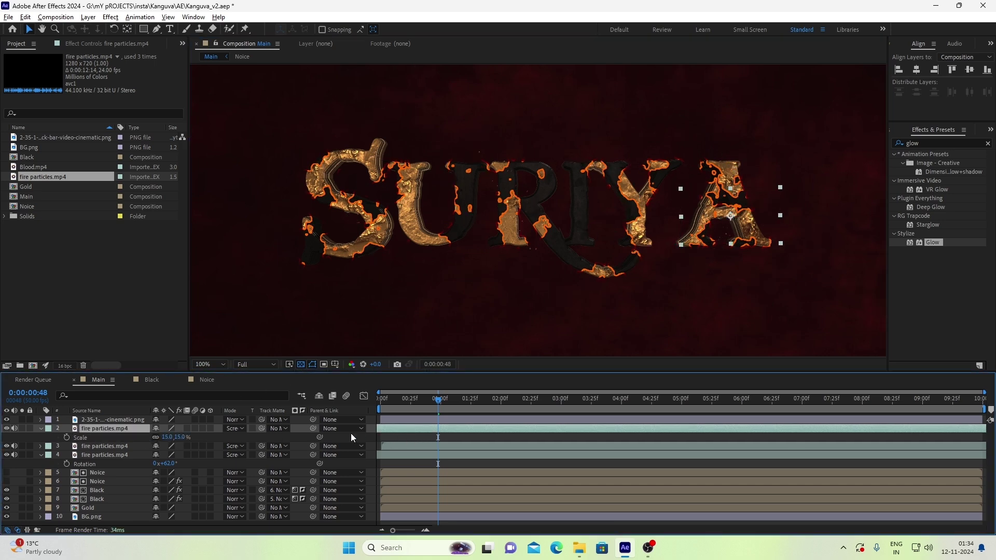
key(ctrl+d)
key(r)
drag(165, 437, 184, 432)
Duplicate the 30° fire particles layer, rotate the copy to 82° and scale it to 18% over the letter U.
key(ctrl+d)
key(r)
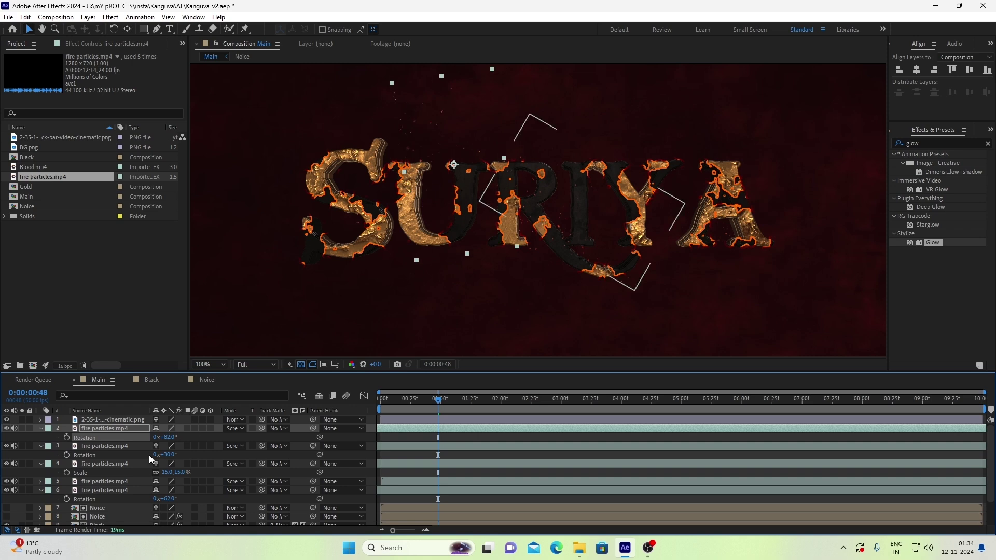
key(s)
click(436, 162)
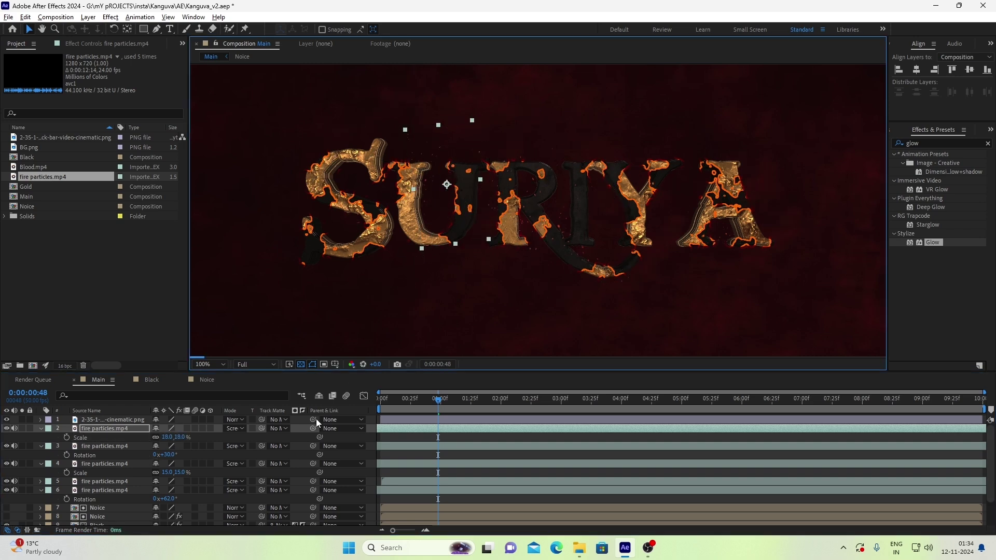
Duplicate the 18% fire particles layer, move the copy over the letter S and save the project.
key(ctrl+d)
drag(424, 198, 324, 225)
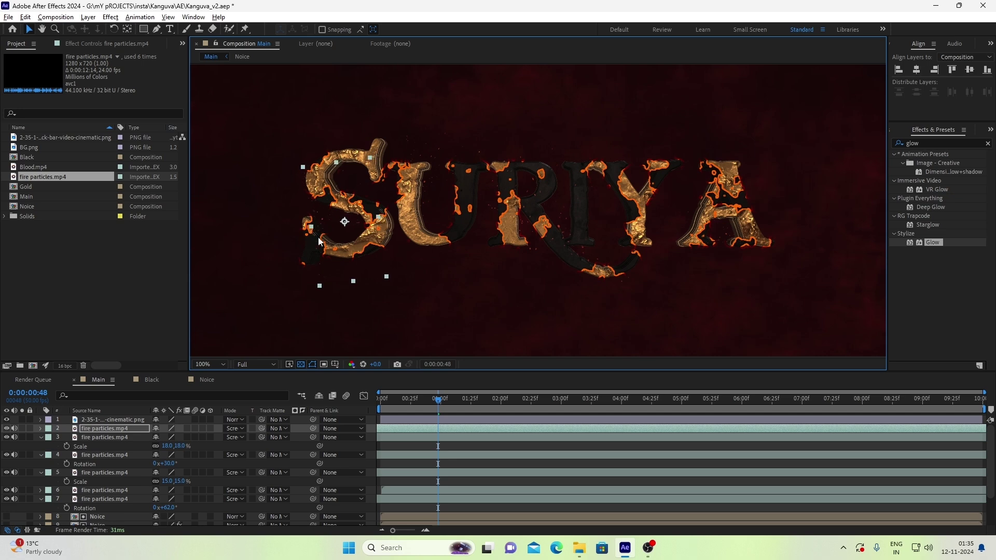
key(ctrl+s)
click(428, 457)
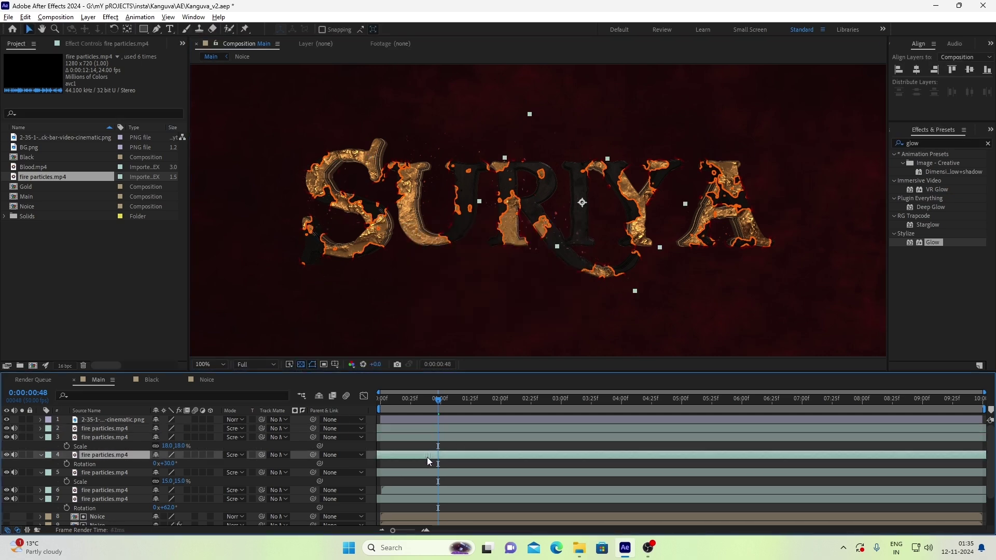
Split all six fire particles.mp4 layers in Main at 0:00:00:48.
click(441, 472)
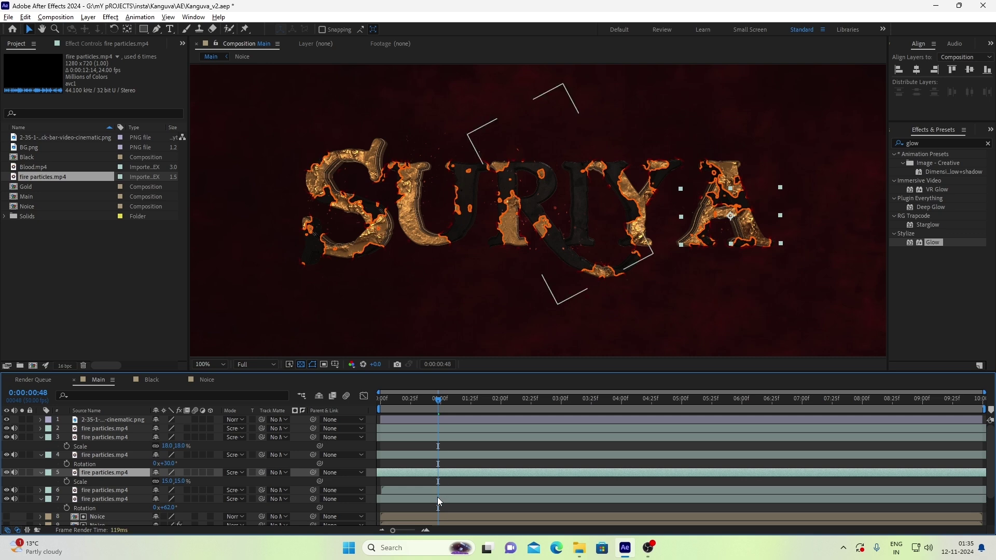
click(437, 497)
shift+click(438, 429)
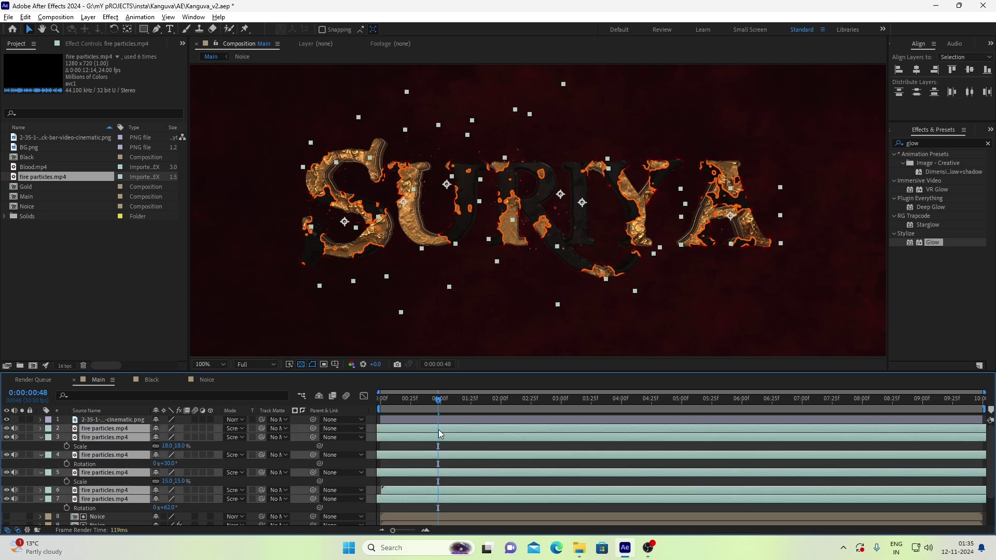
key(ctrl+shift+d)
Delete the segments of the fire particles layers that lie before 0:00:00:48.
click(431, 446)
key(Delete)
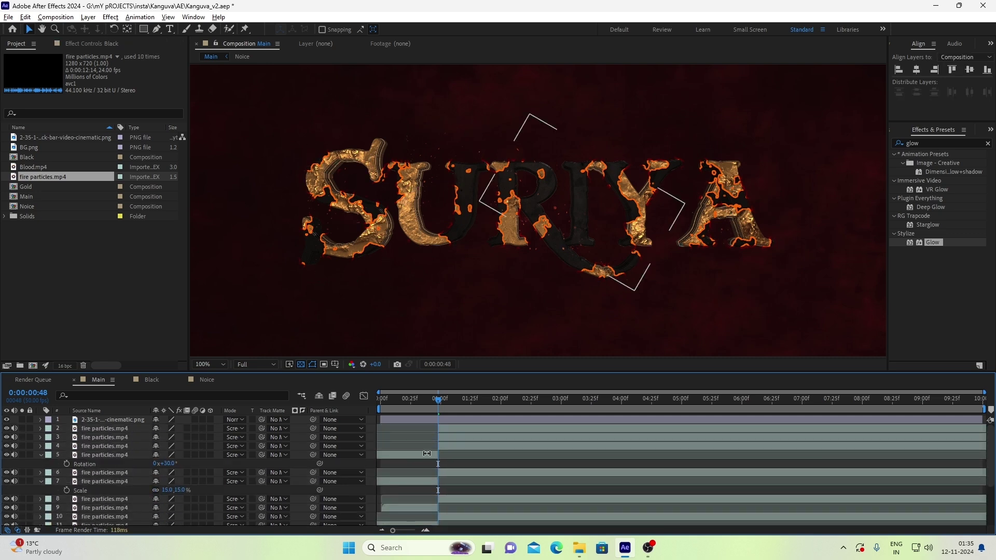
click(426, 456)
key(Delete)
click(426, 464)
key(Delete)
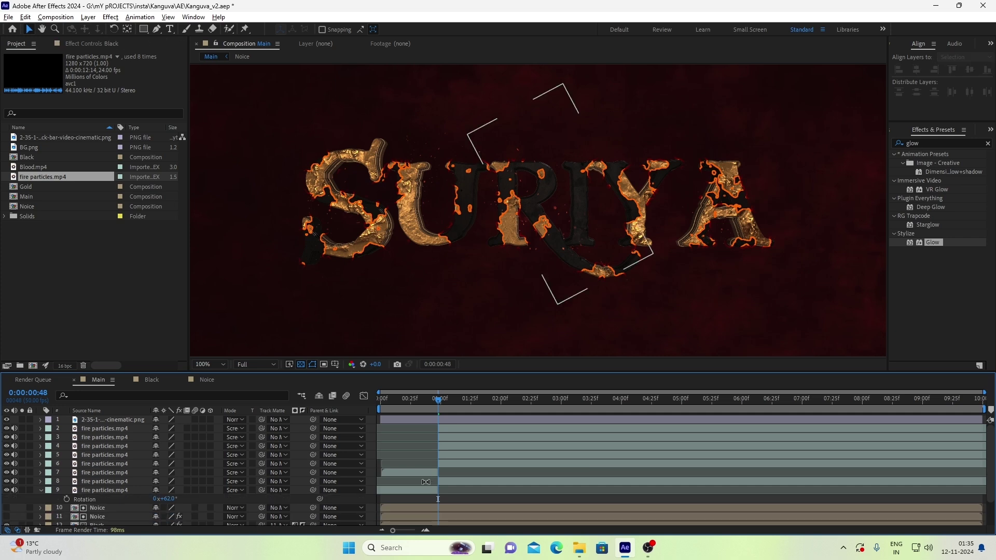
click(428, 471)
key(Delete)
click(425, 479)
key(Delete)
Stagger the starts of the upper five fire particles layers slightly ahead of 0:00:00:48 and save the project.
drag(448, 463, 430, 431)
key(ctrl+s)
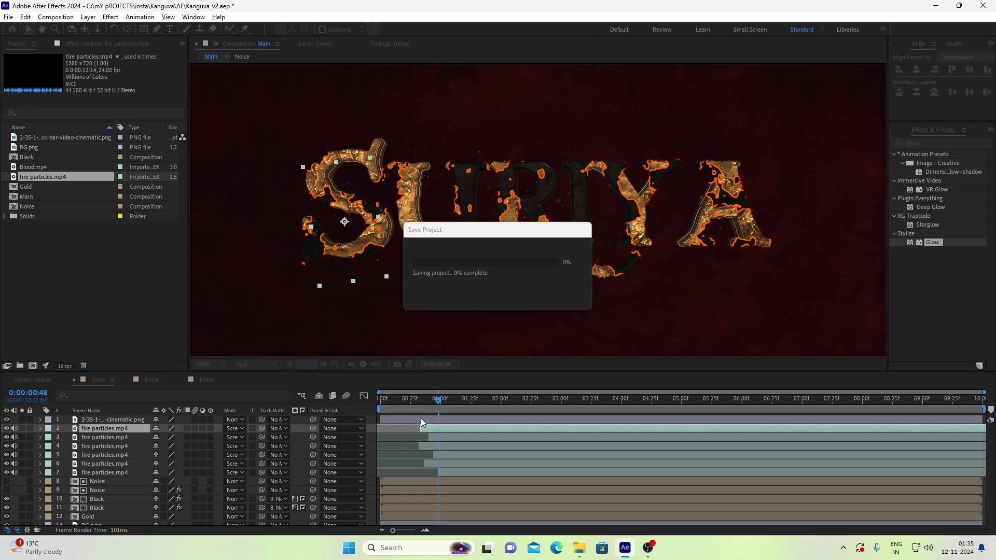
Preview the title from 0:00:00:25 at Quarter resolution and shift the upper five fire particles layers to later, staggered starts.
drag(399, 401, 410, 402)
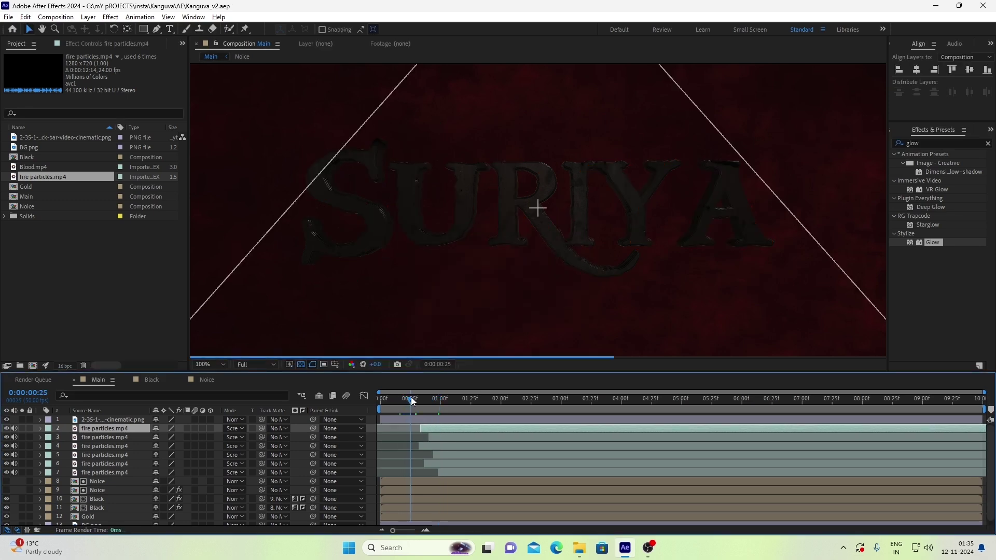
click(256, 364)
click(262, 381)
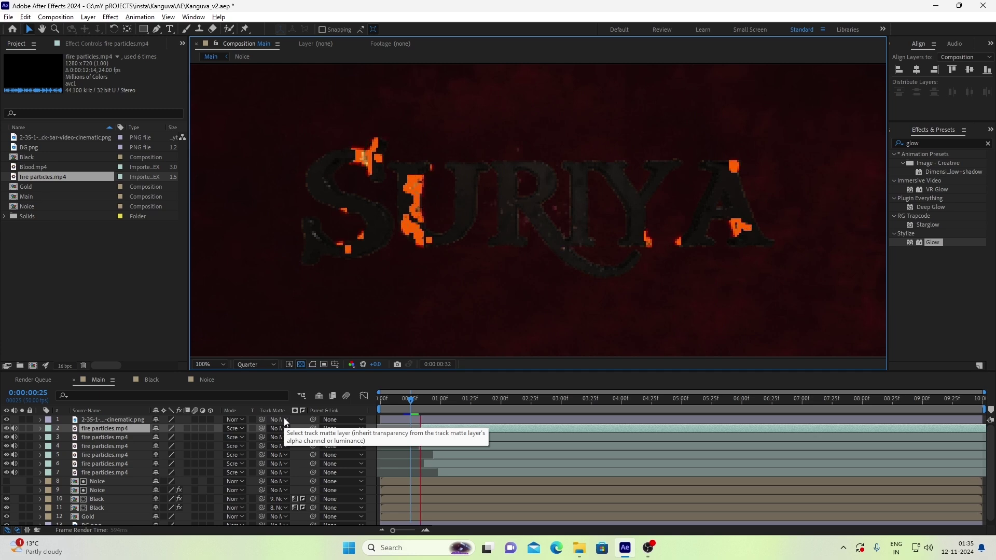
click(434, 446)
click(433, 465)
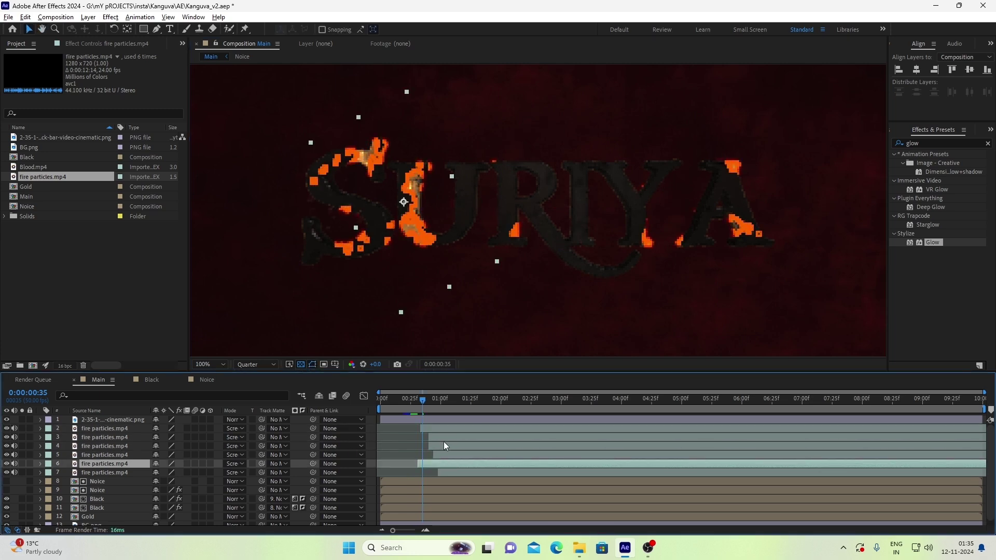
mouse_move(444, 441)
mouse_down()
mouse_move(444, 462)
mouse_move(454, 462)
mouse_move(451, 428)
mouse_up()
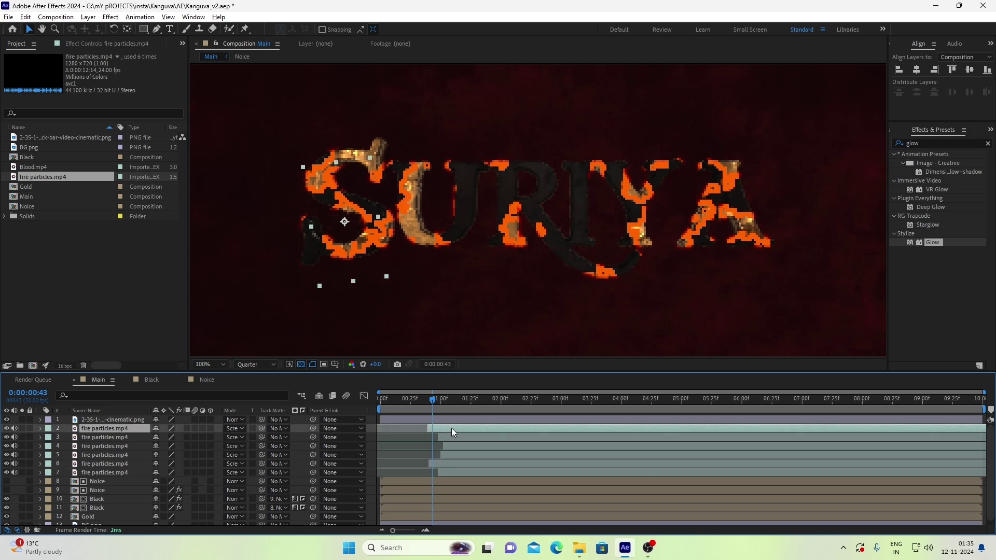
Preview the burn from about 0:00:00:34, return the preview to Full resolution and scrub through to 0:00:01:25.
click(421, 400)
key(space)
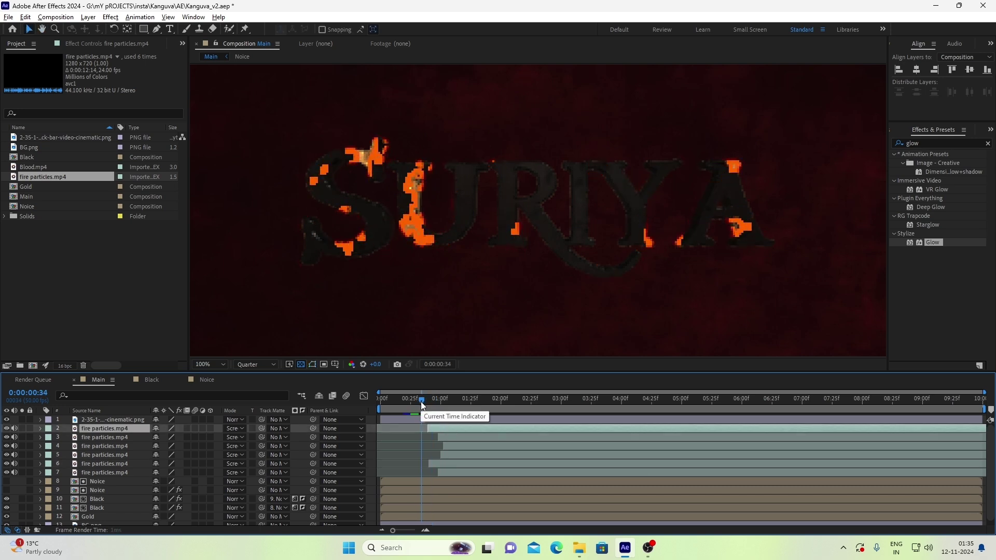
click(254, 363)
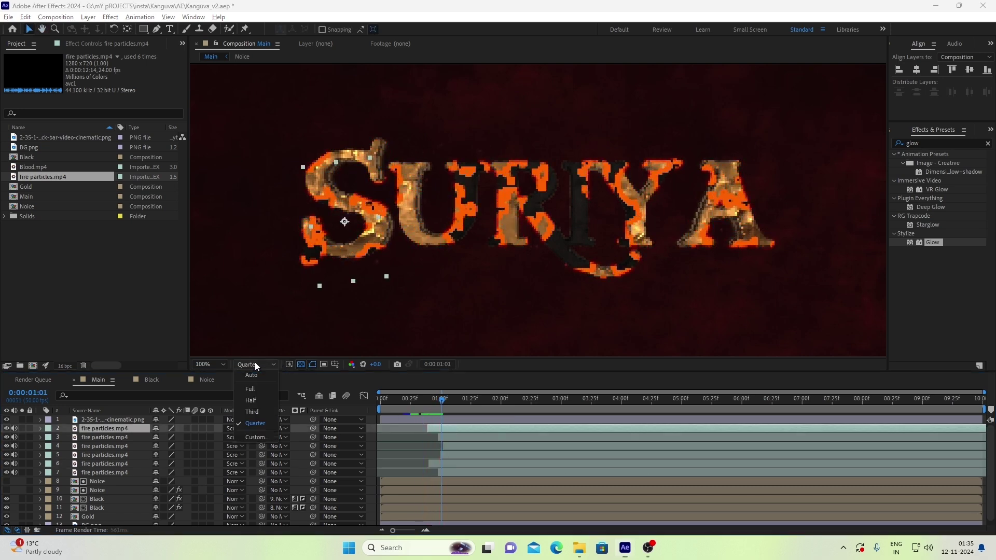
click(263, 392)
click(422, 403)
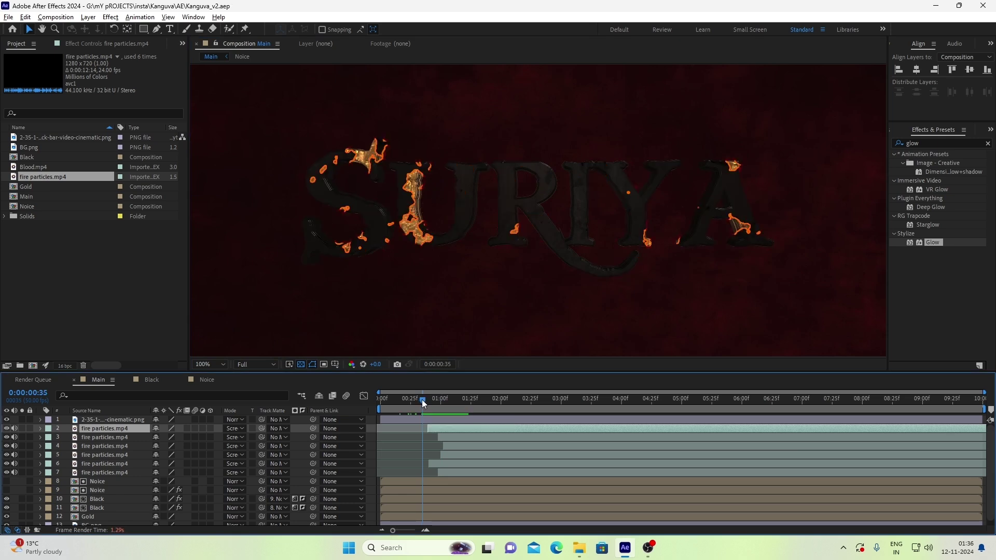
drag(422, 400, 423, 399)
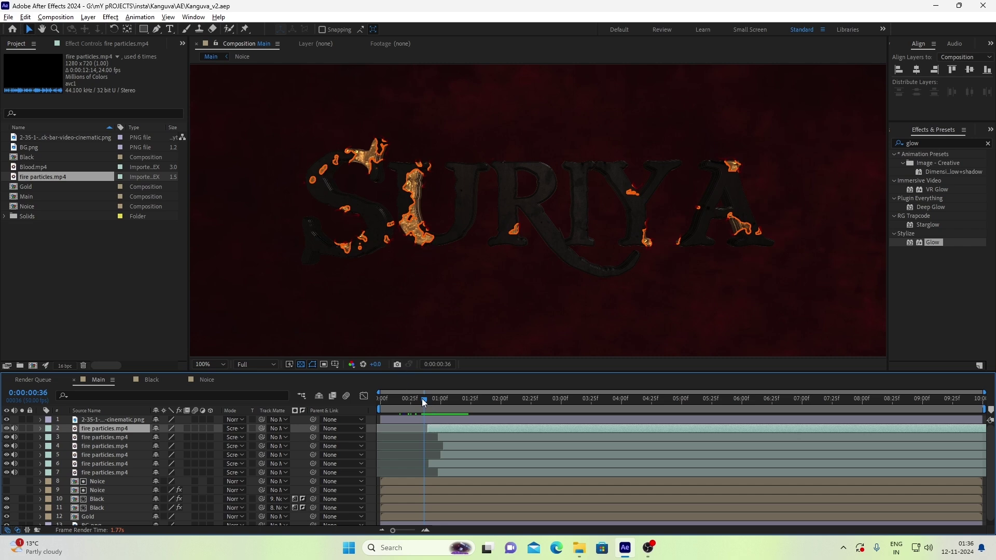
drag(423, 399, 442, 400)
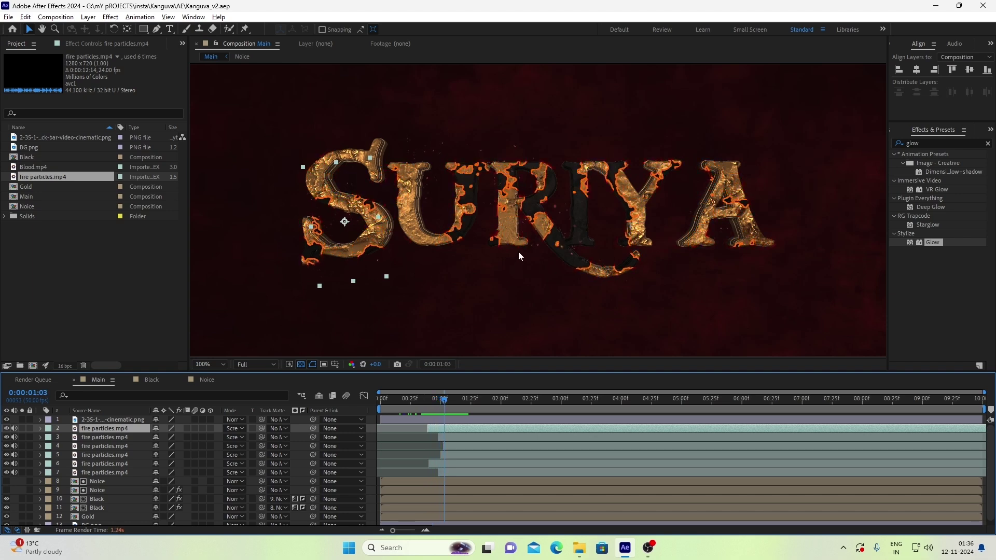
drag(449, 406, 465, 402)
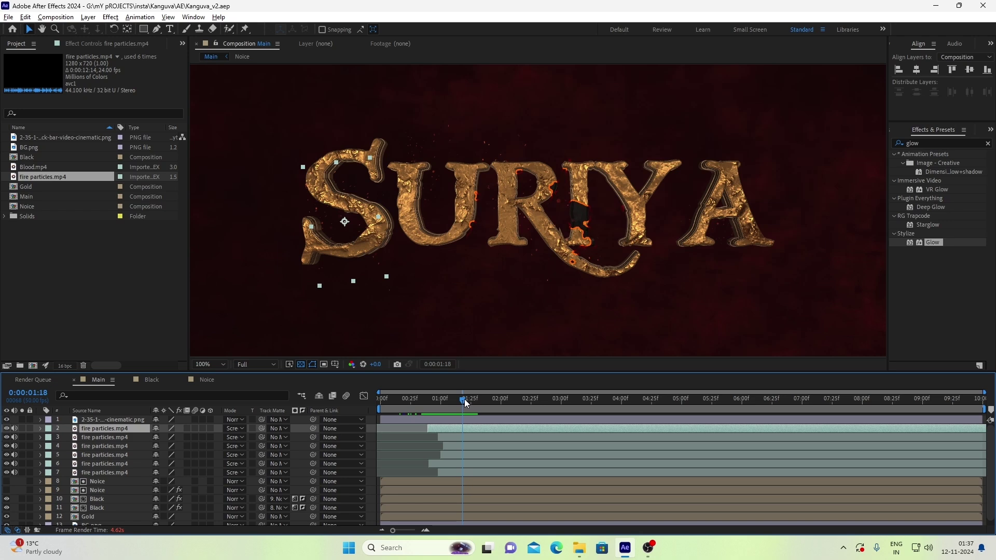
drag(465, 399, 473, 418)
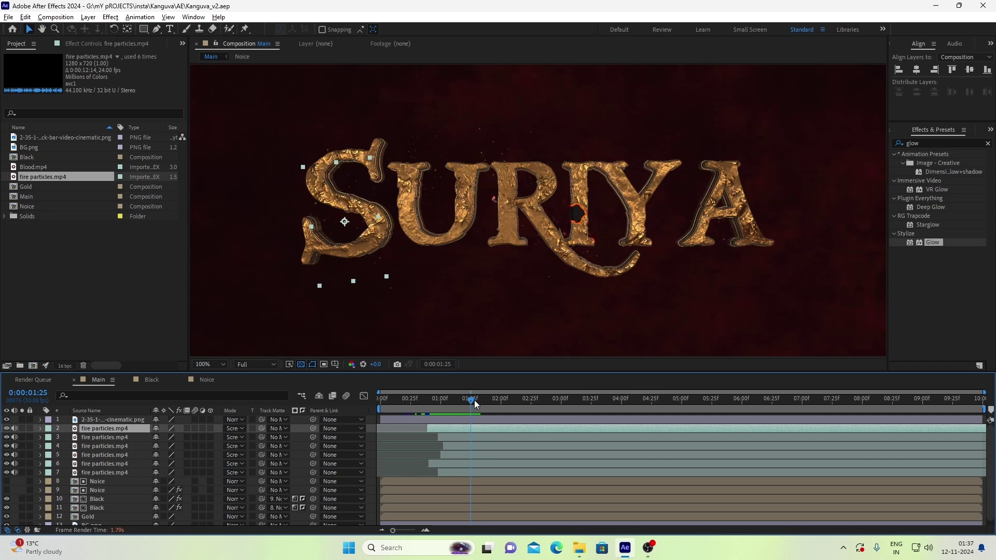
Keyframe the Opacity of all six fire particles layers from 100% at about 0:00:01:25 to 0% at about 0:00:01:40, and save.
drag(475, 404, 483, 404)
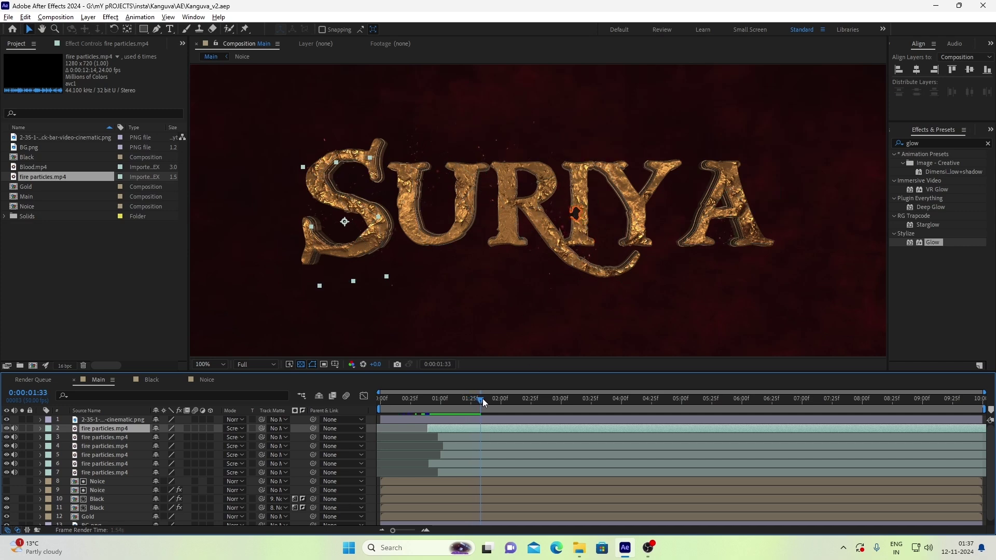
shift+click(483, 471)
key(t)
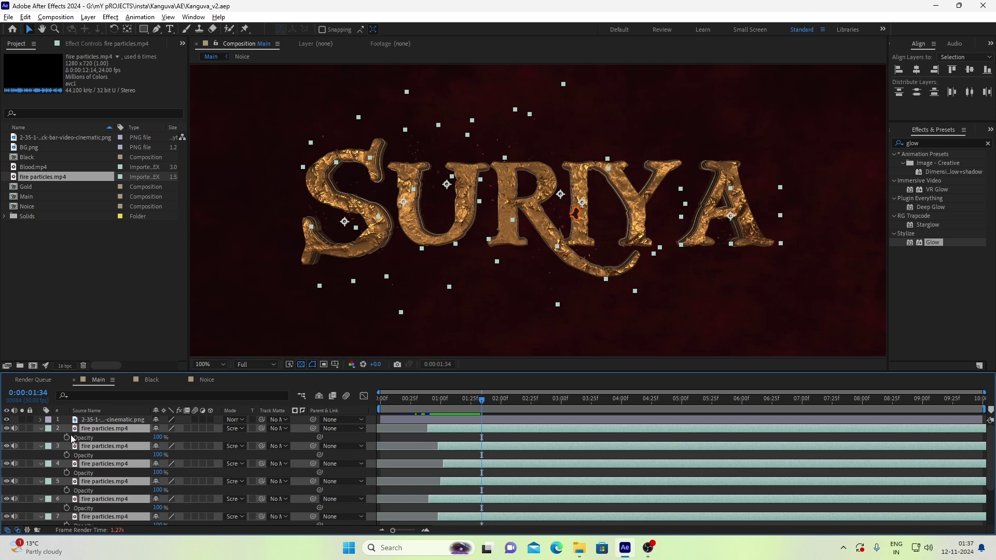
click(66, 437)
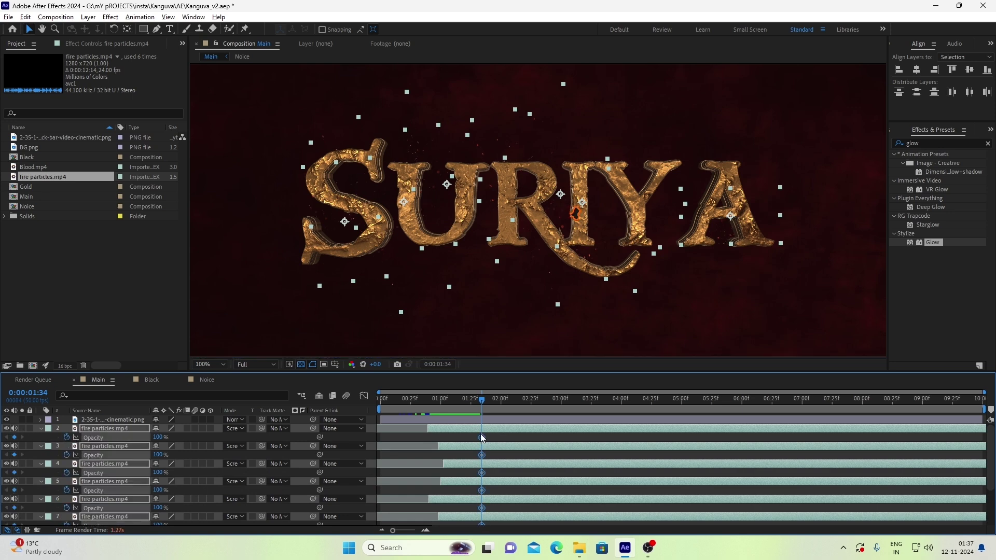
drag(482, 437, 471, 437)
drag(157, 437, 60, 444)
drag(482, 437, 489, 437)
drag(481, 402, 492, 406)
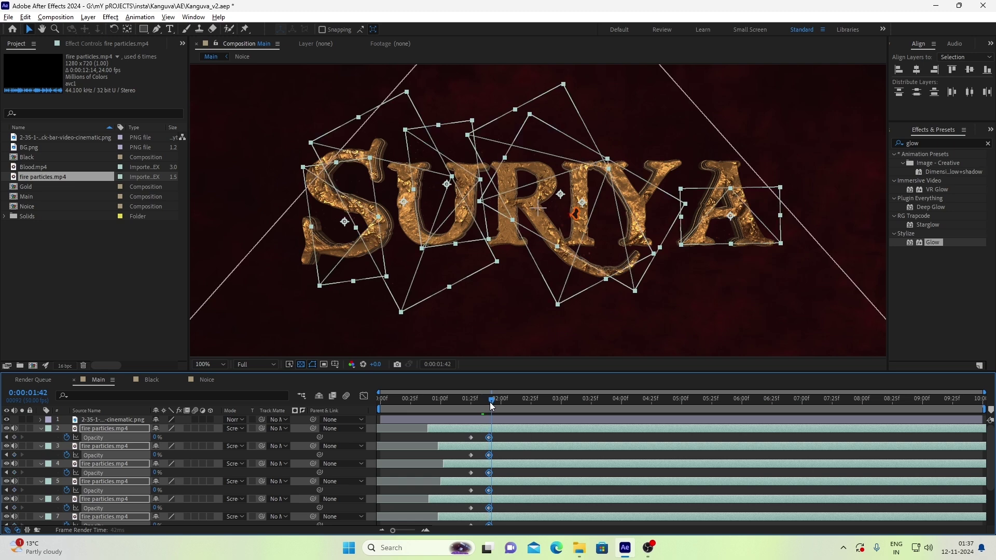
key(u)
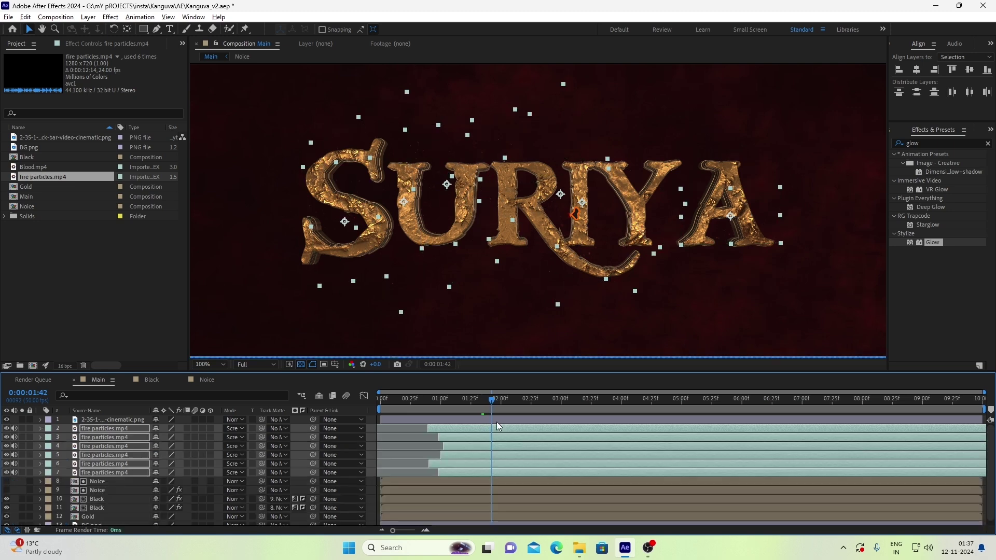
key(ctrl+s)
Review the burning title in the whole frame and close up between 0:00:00:44 and 0:00:01:07.
click(401, 499)
scroll(549, 257, down, 2)
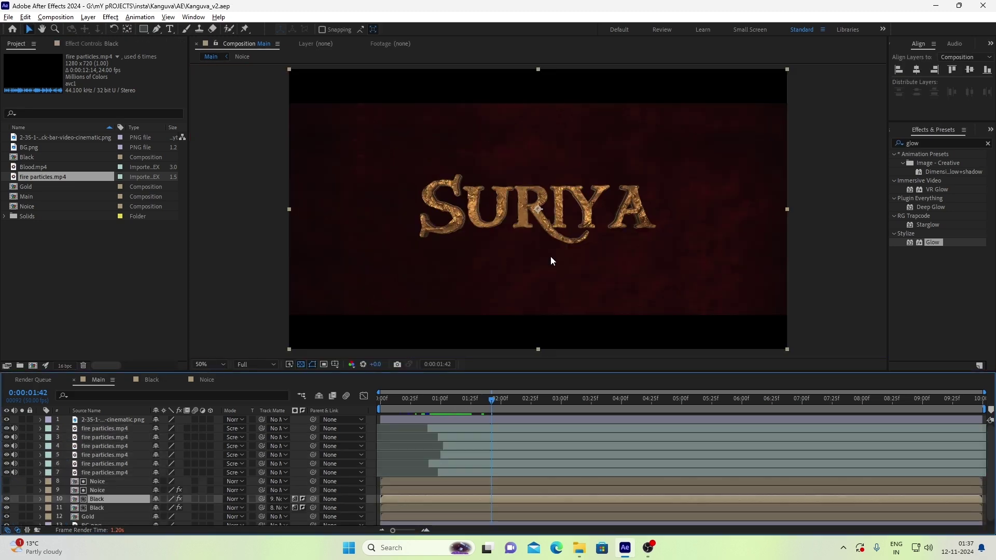
mouse_move(434, 402)
mouse_down()
mouse_move(413, 404)
mouse_move(458, 408)
mouse_move(419, 404)
mouse_move(435, 405)
mouse_up()
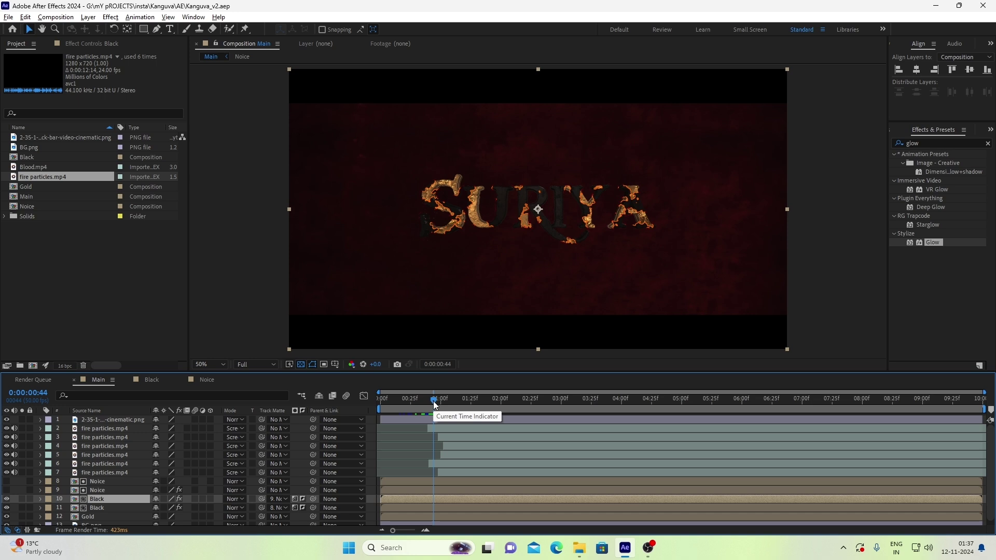
drag(434, 403, 439, 402)
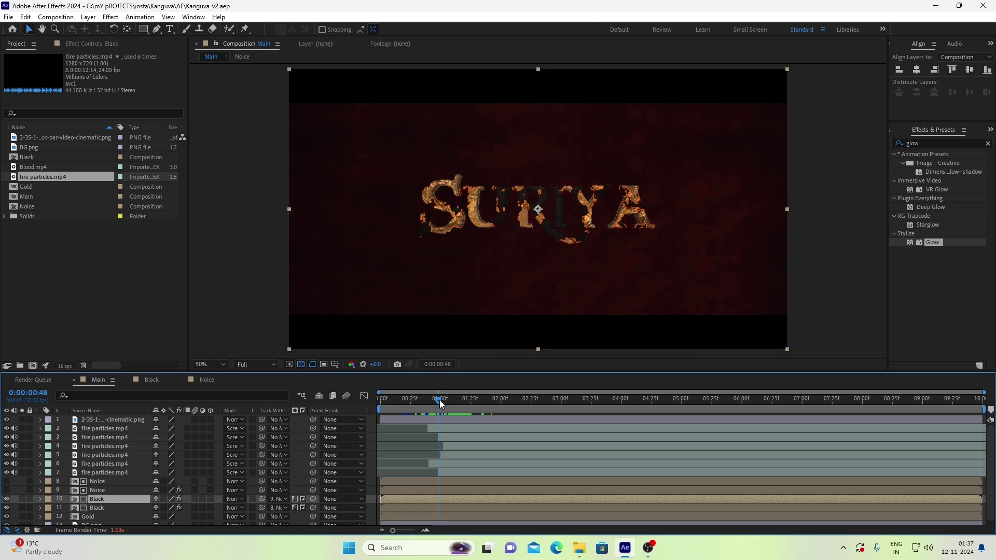
key(period)
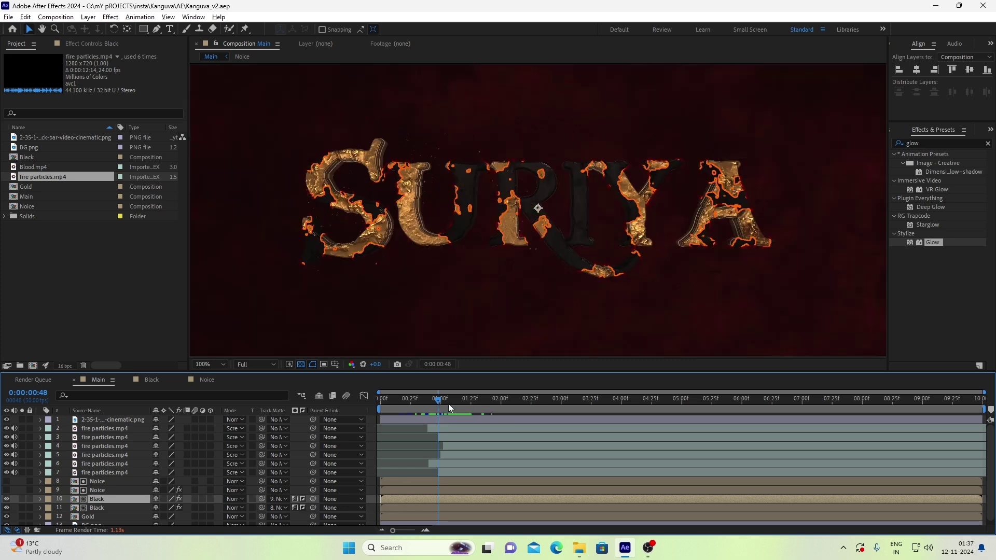
drag(441, 400, 446, 399)
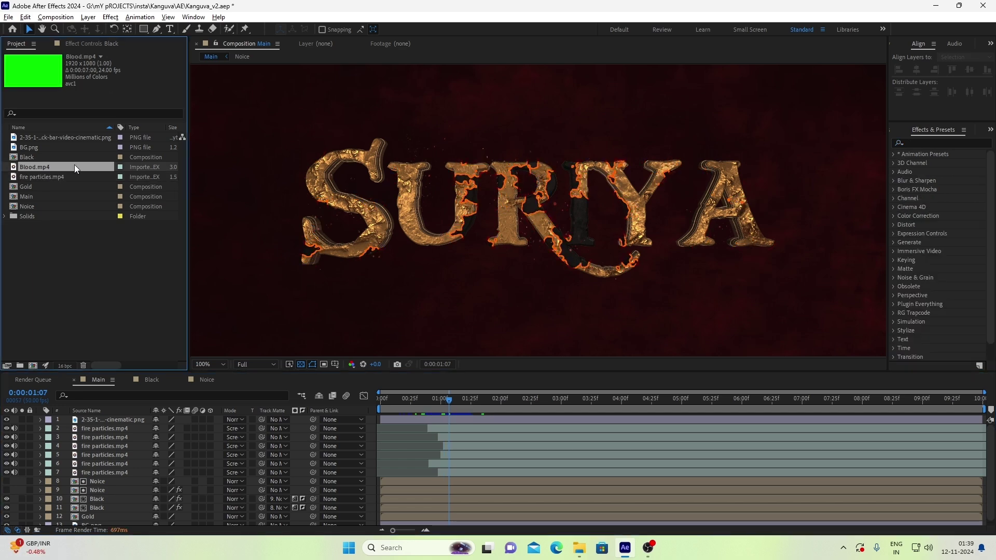
Add Blood.mp4 to Main beneath the cinematic bar layer and key out its green with Keylight (1.2) at Screen Balance 20.
drag(74, 165, 160, 425)
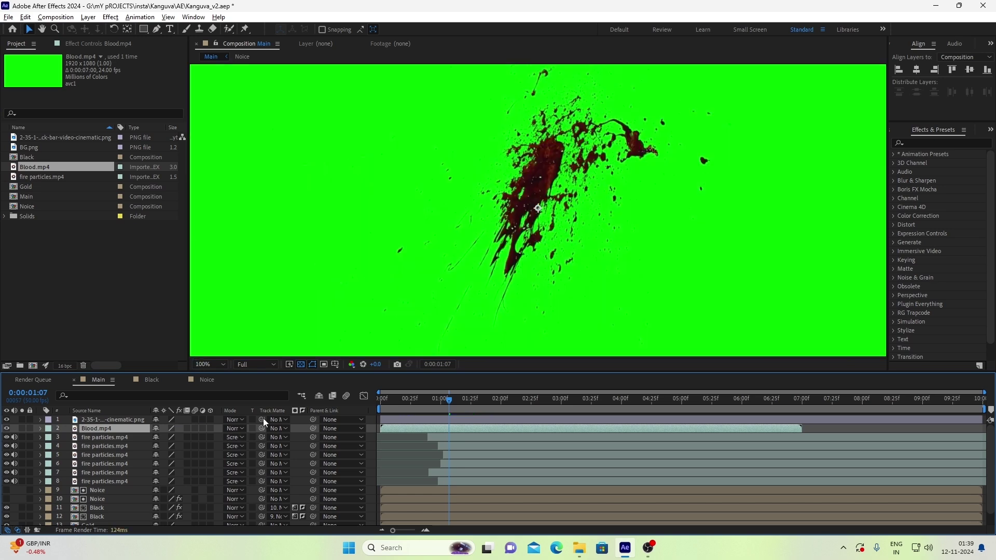
click(944, 144)
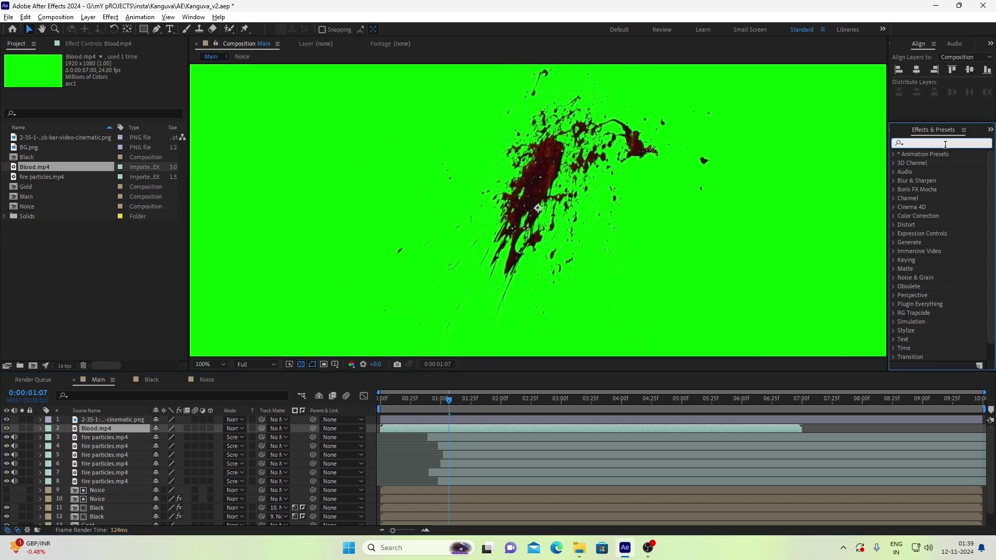
text(key)
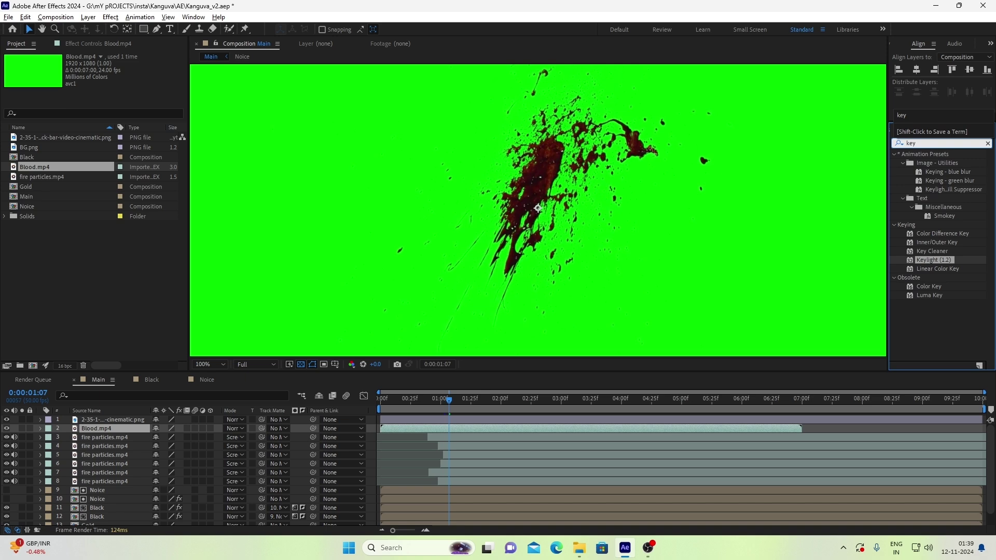
double_click(949, 261)
click(121, 130)
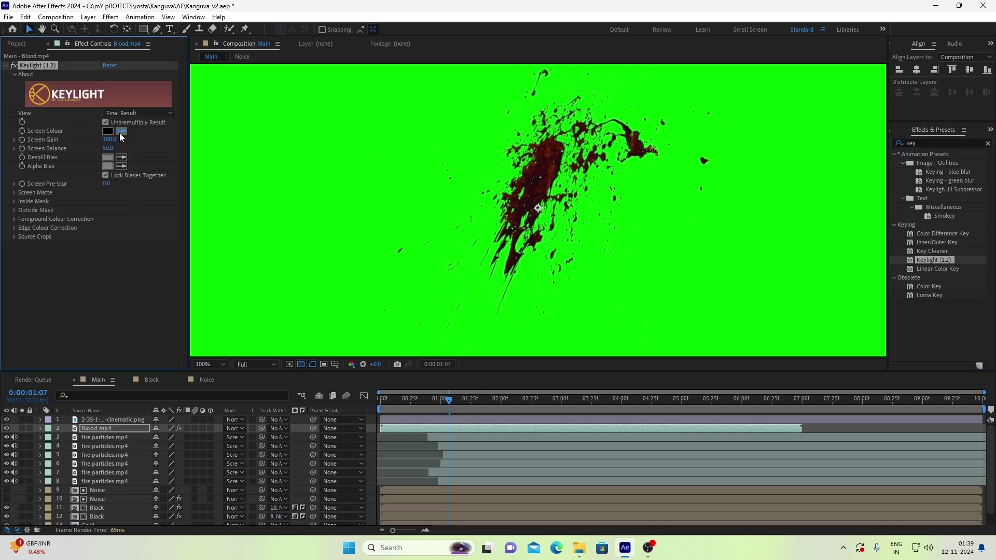
click(215, 146)
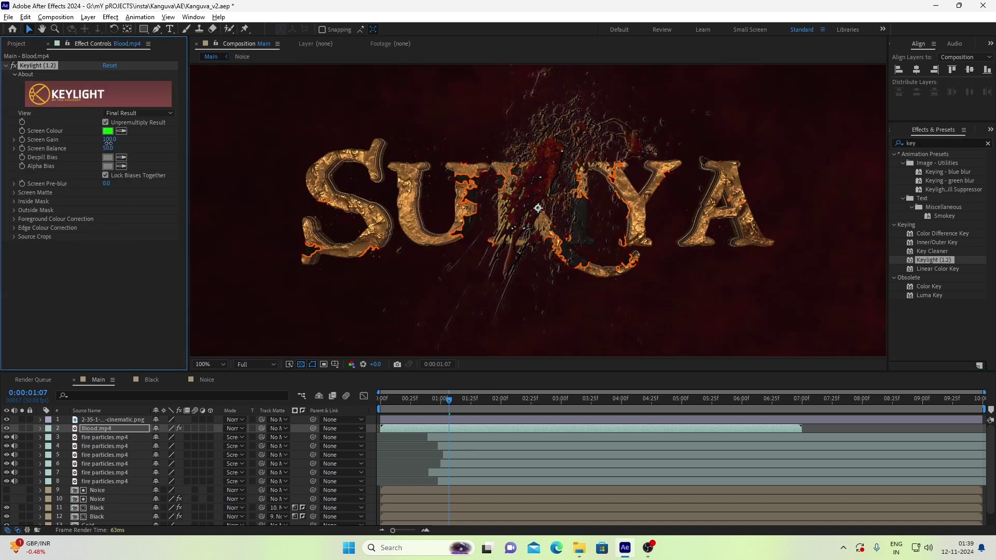
click(108, 148)
text(20)
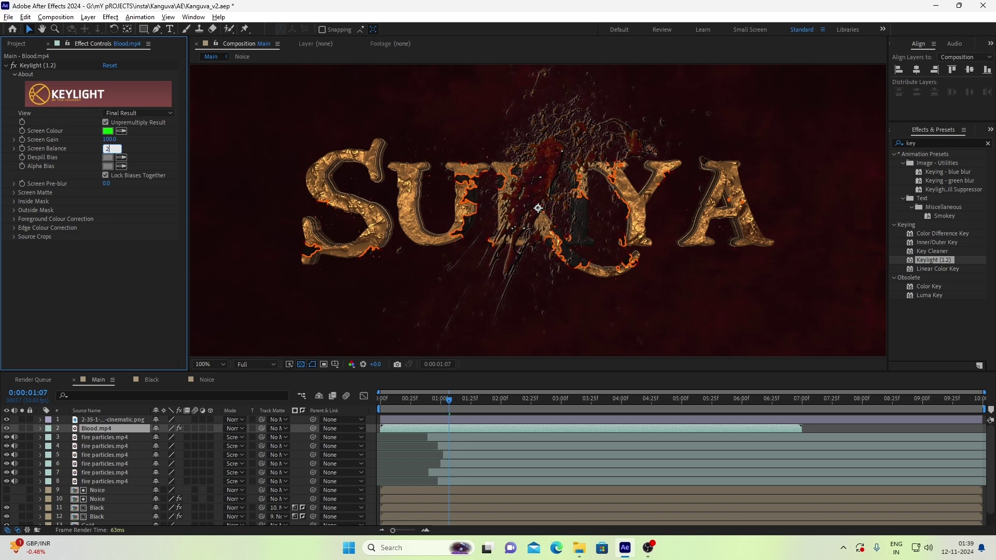
key(Return)
Blend the Blood.mp4 layer with Overlay and move its splatter over the letter R.
click(235, 429)
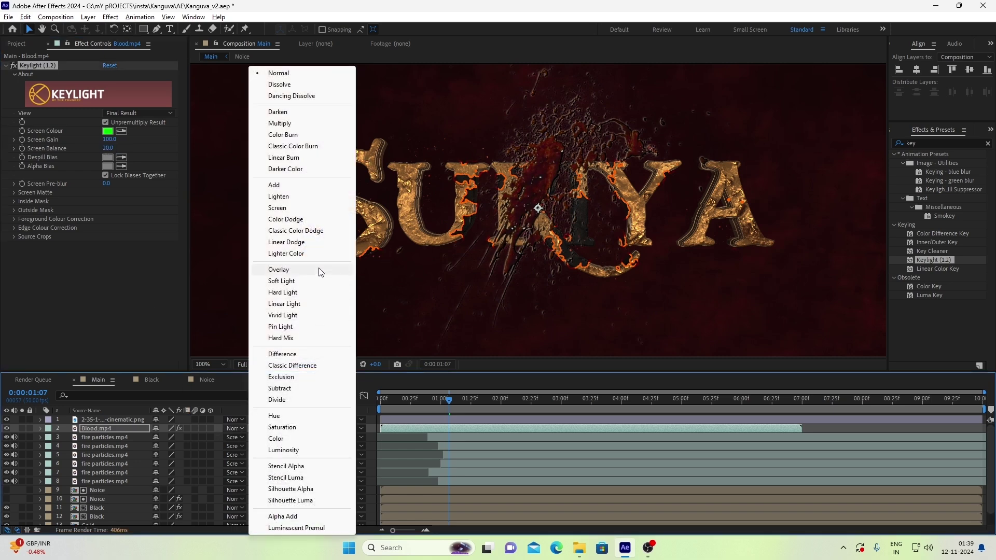
click(280, 270)
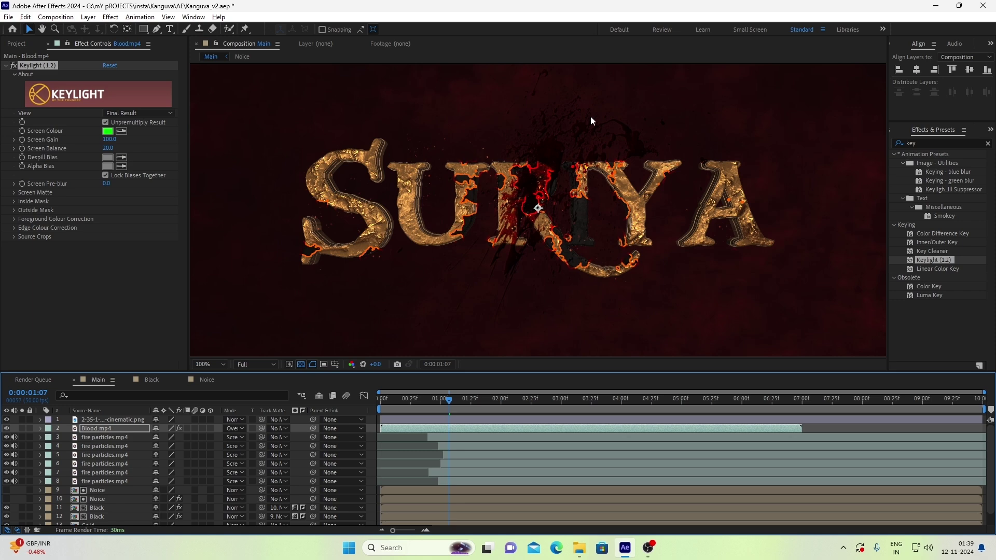
drag(590, 121, 571, 131)
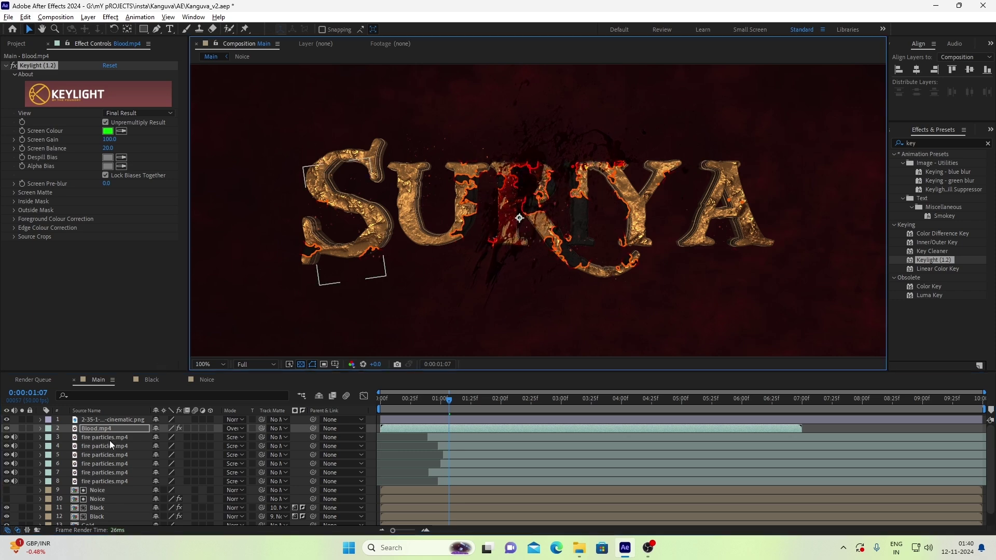
Move the Blood.mp4 layer between the lower Black layer and Gold, and reposition its splatter over the letter R while checking the following frames.
drag(112, 428, 118, 508)
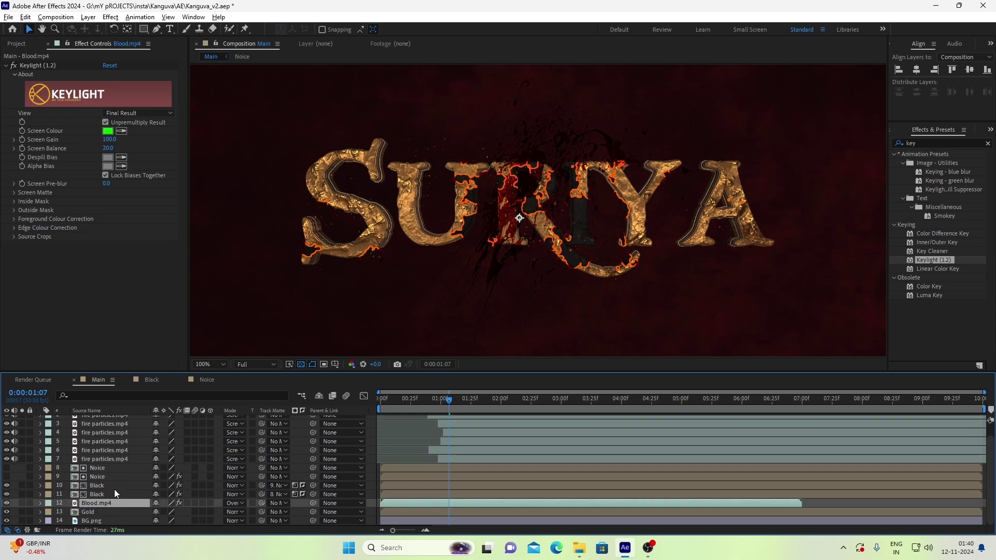
drag(518, 271, 503, 284)
click(450, 400)
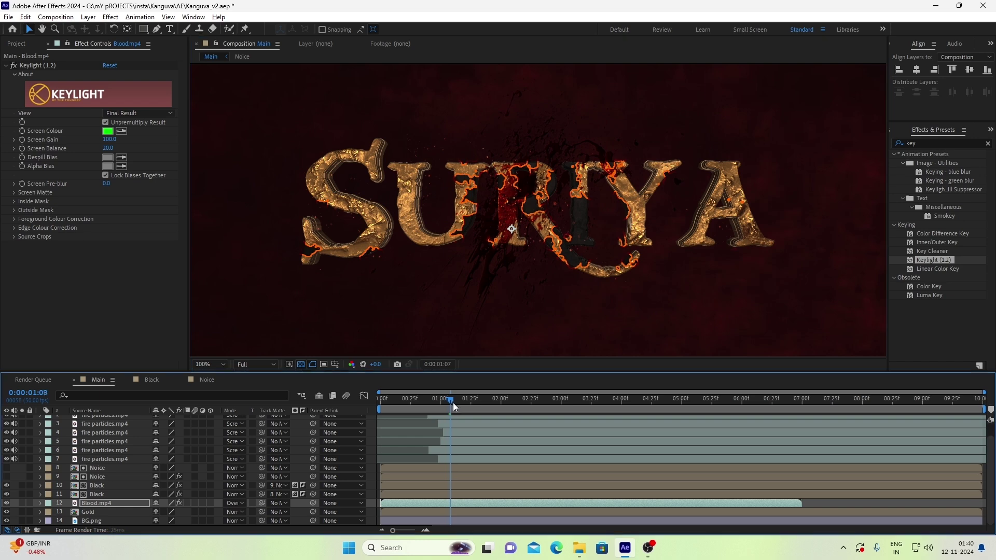
drag(452, 403, 474, 400)
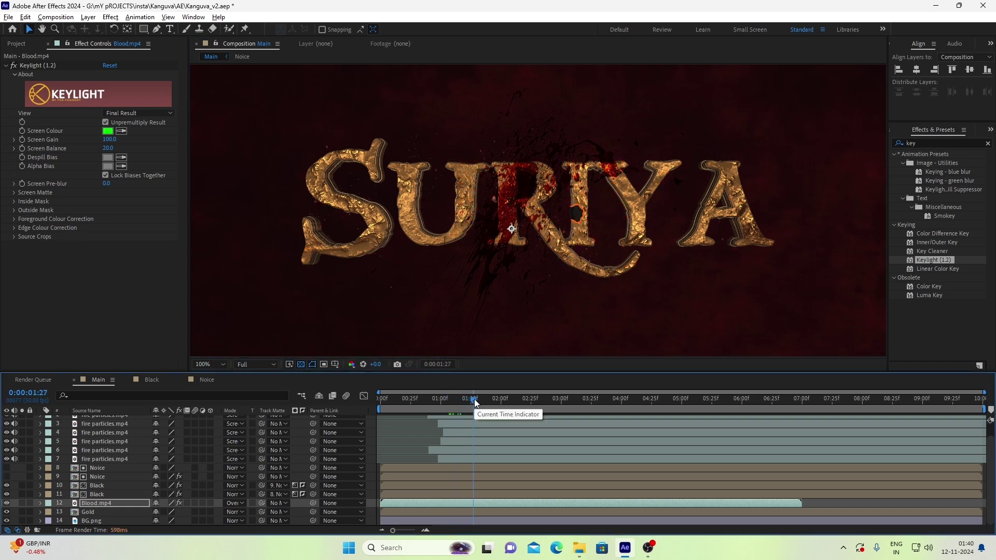
key(space)
click(498, 266)
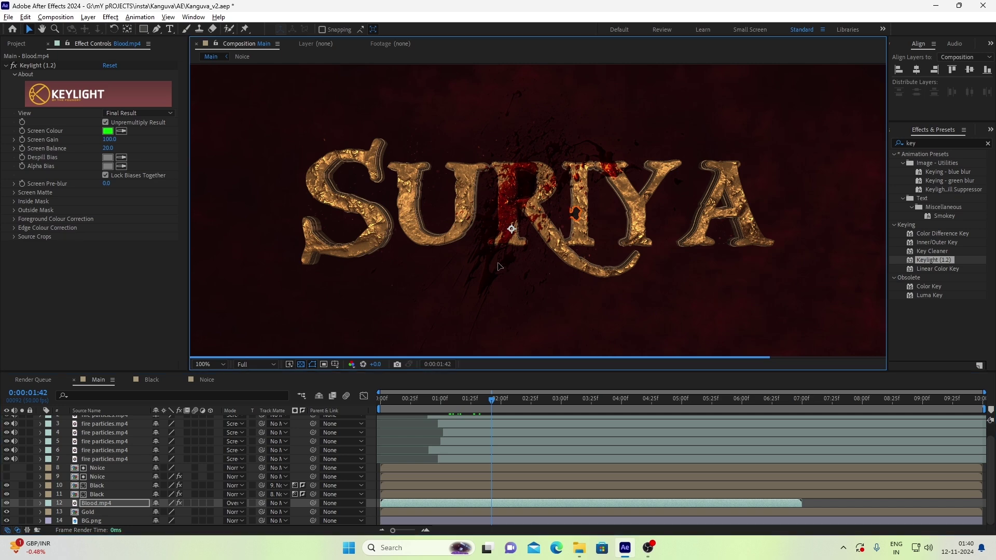
Rotate the Blood.mp4 layer to 7° and shift the splatter back over the letter R.
key(r)
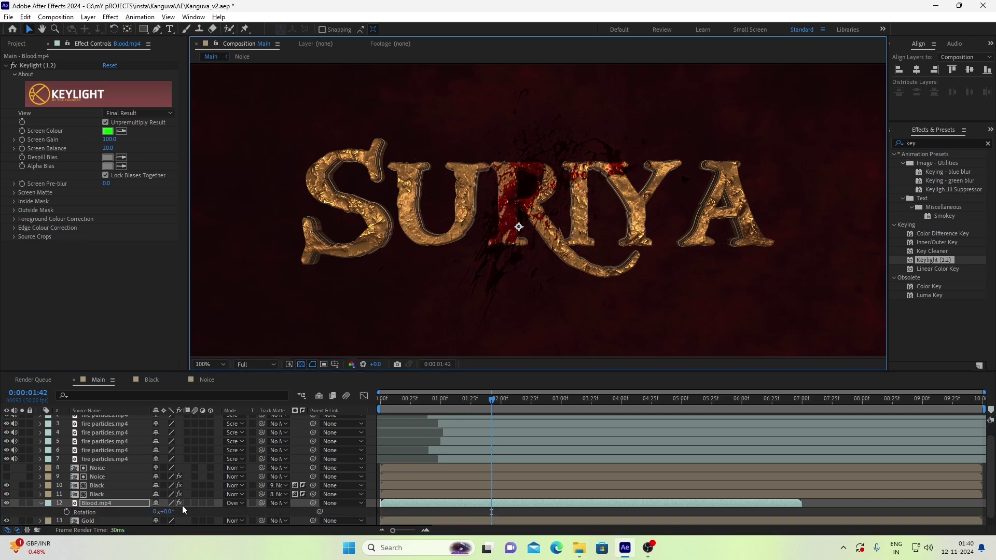
drag(176, 513, 177, 516)
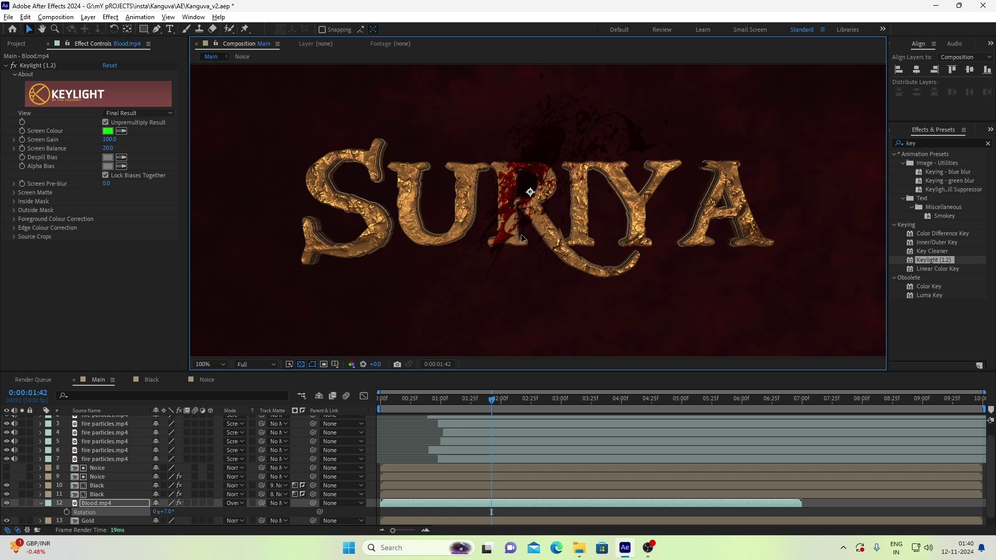
drag(521, 238, 512, 254)
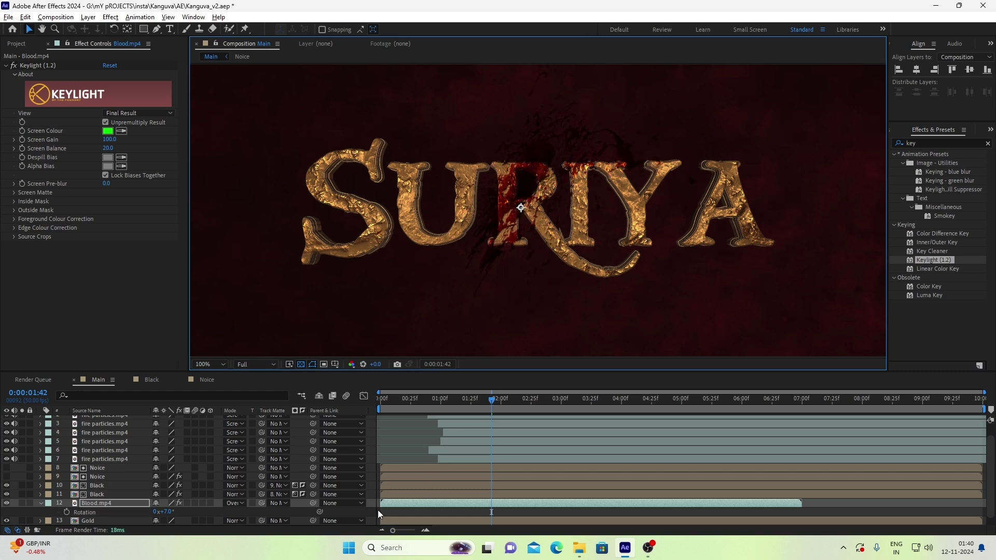
Trim the empty beginning of Blood.mp4 and slide the layer so its splatter starts at 0:00:01:08.
drag(380, 503, 409, 503)
click(430, 395)
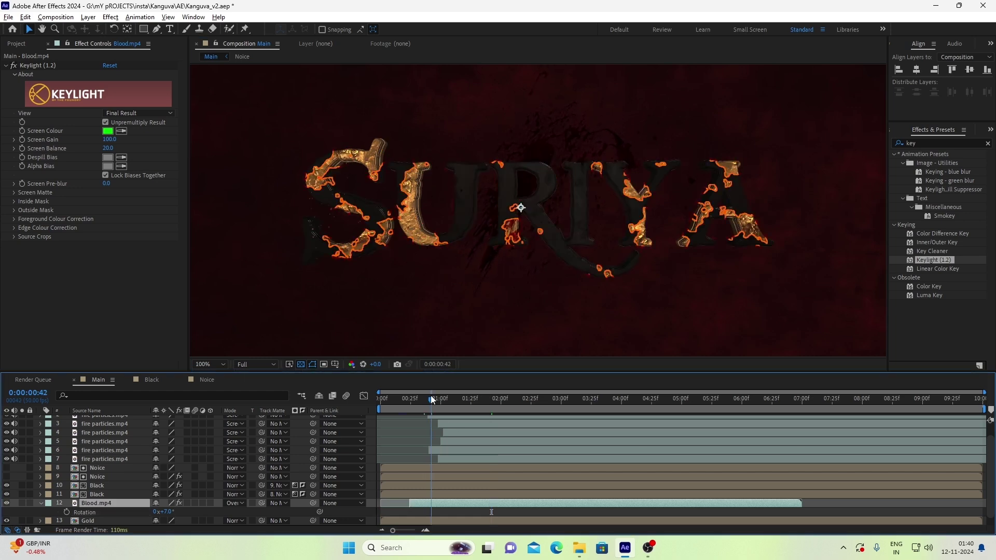
key(space)
drag(439, 502, 485, 503)
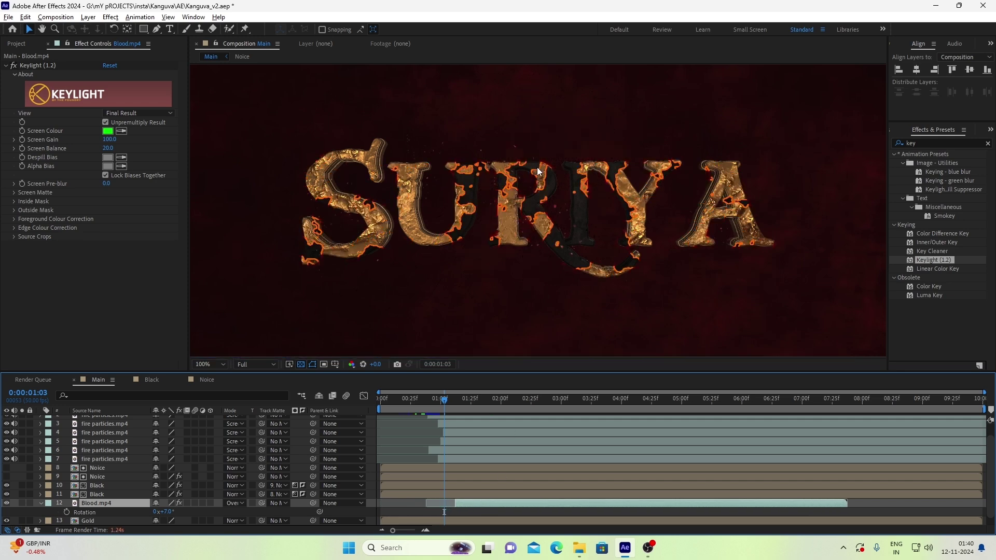
click(448, 404)
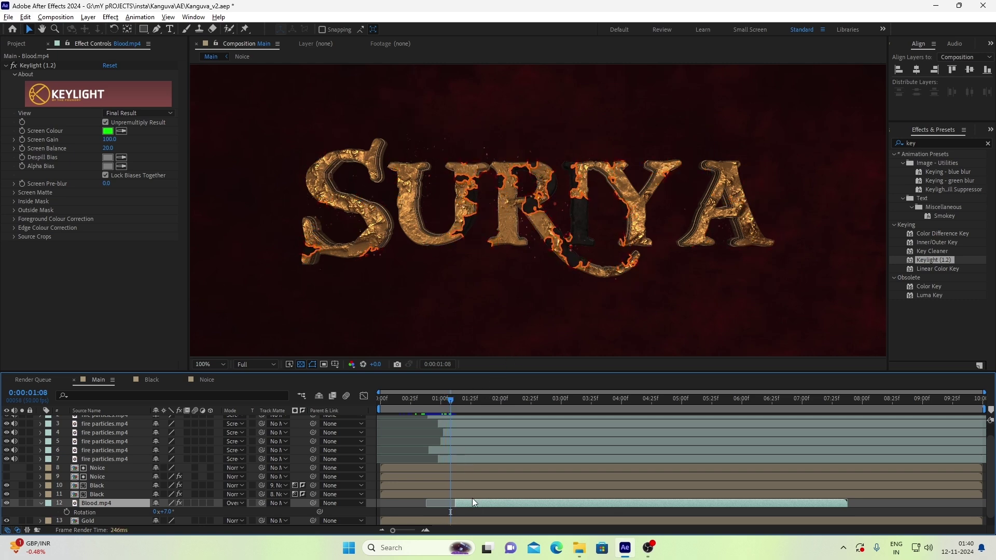
drag(471, 502, 465, 503)
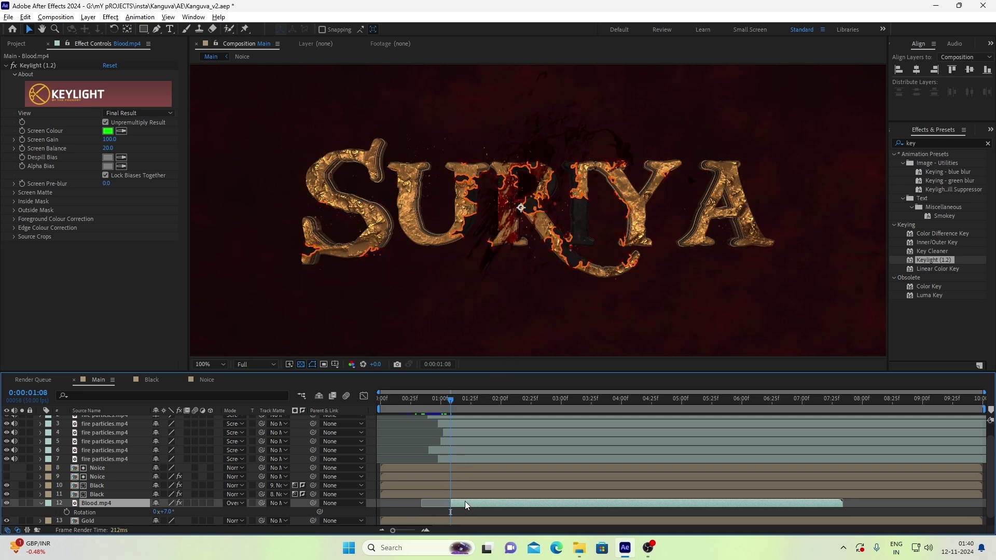
Review the splatter's timing against the burning title in the whole frame, and save the project.
click(441, 409)
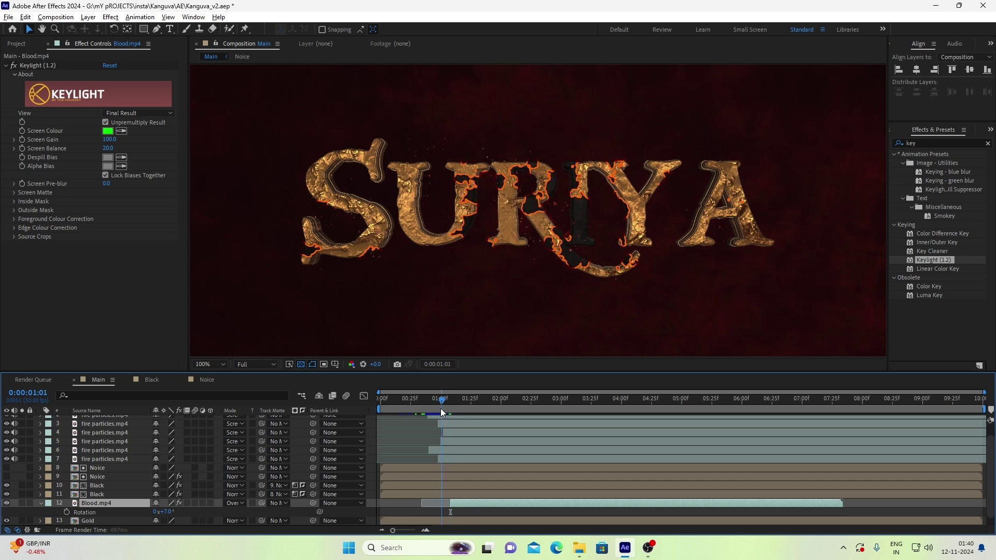
drag(440, 409, 425, 414)
drag(473, 412, 477, 410)
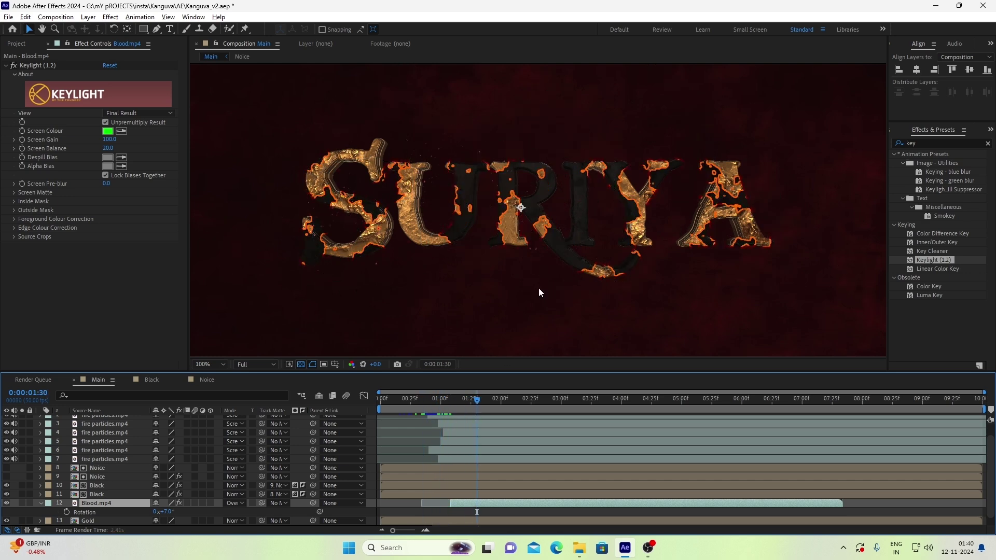
scroll(563, 226, down, 2)
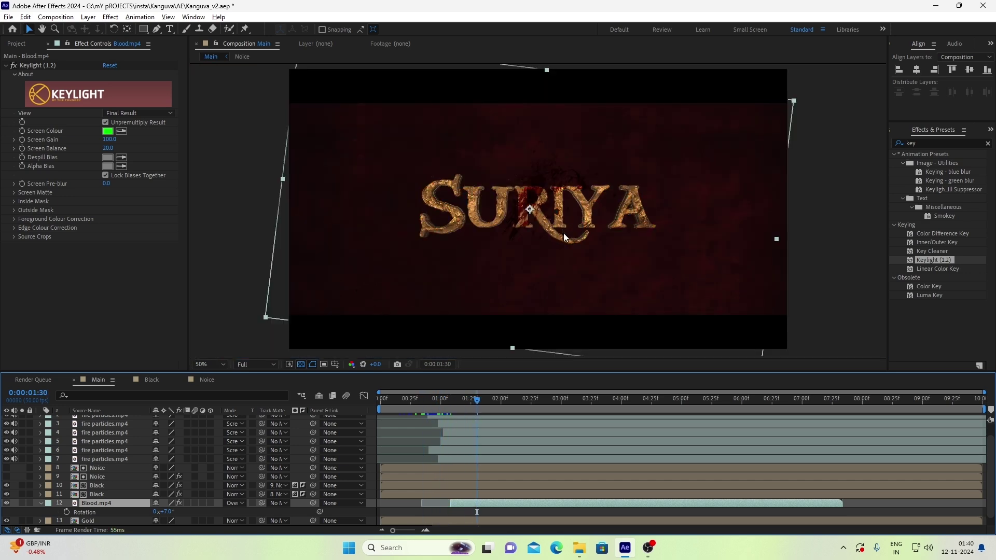
key(space)
key(ctrl+s)
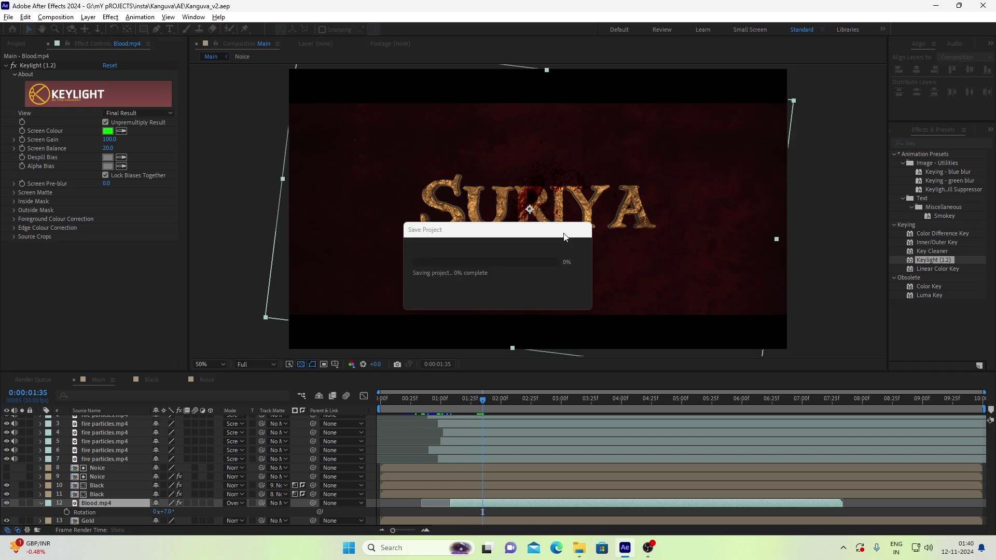
Pre-compose all Main layers except the cinematic bars into Pre-comp 1, moving all attributes into it.
click(115, 521)
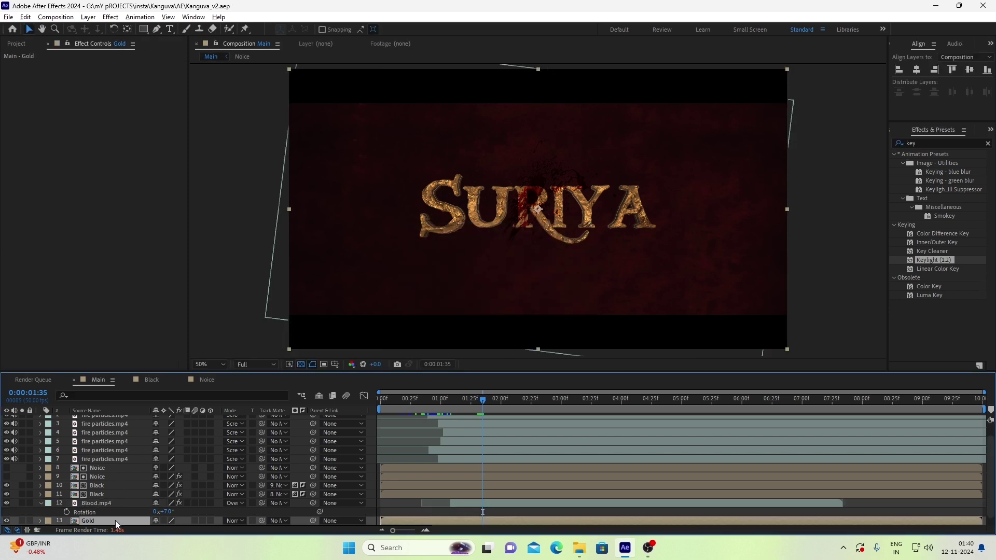
scroll(115, 524, down, 1)
key(KP_1)
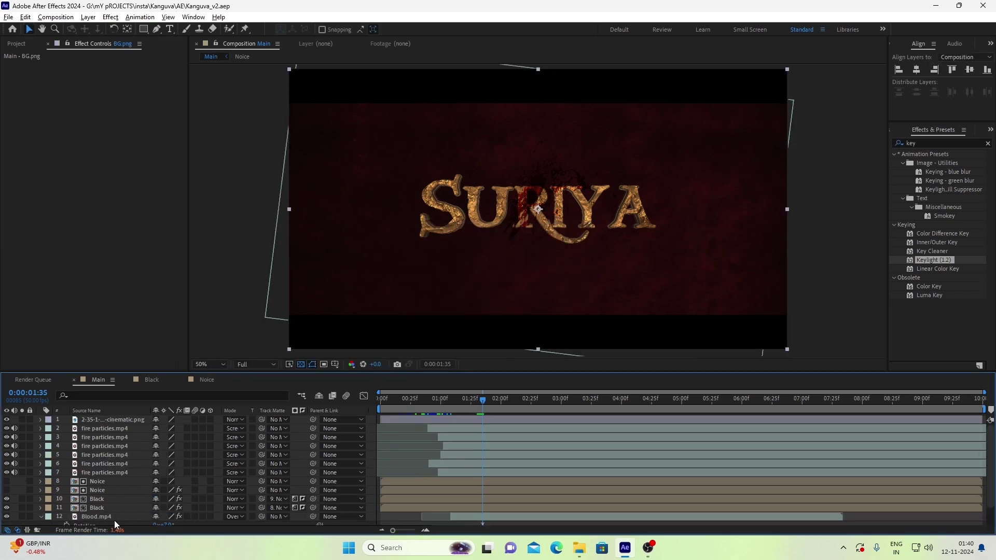
key(ctrl+a)
right_click(118, 434)
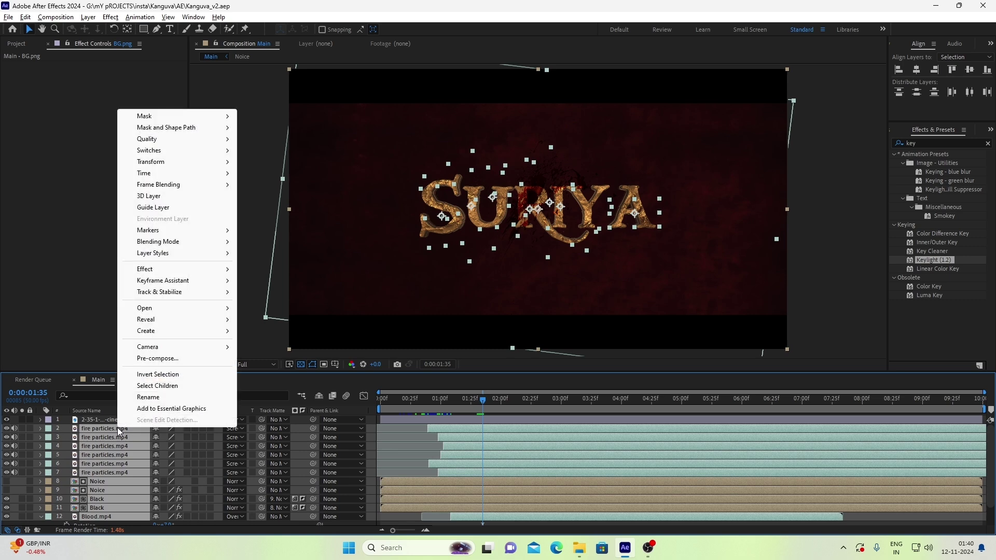
click(160, 362)
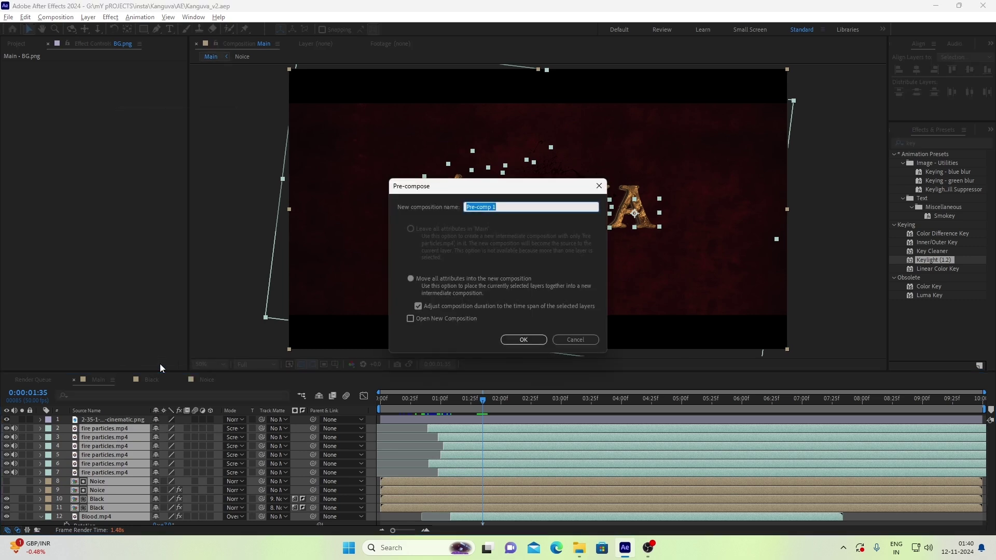
key(Return)
click(254, 463)
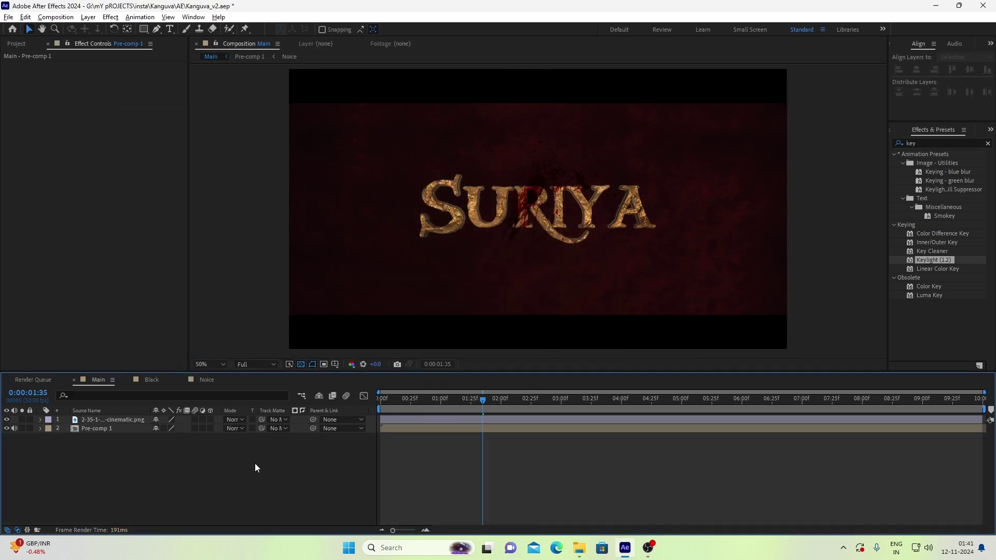
Set the Scale of the Pre-comp 1 layer to 103%.
click(111, 428)
key(s)
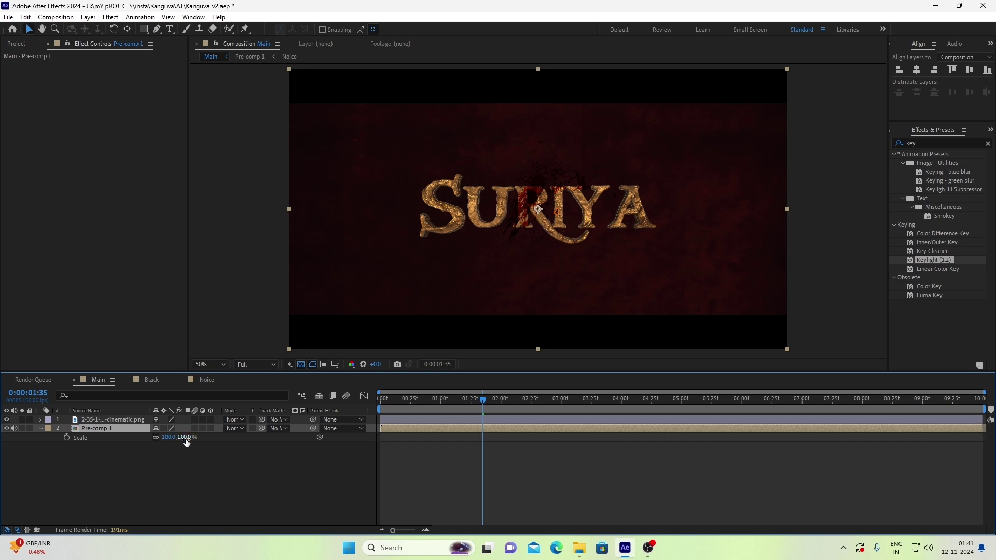
click(185, 437)
text(103)
key(Return)
Locate the start of the blood splatter inside Pre-comp 1 at 0:00:01:08 and return to Main at that time.
click(452, 403)
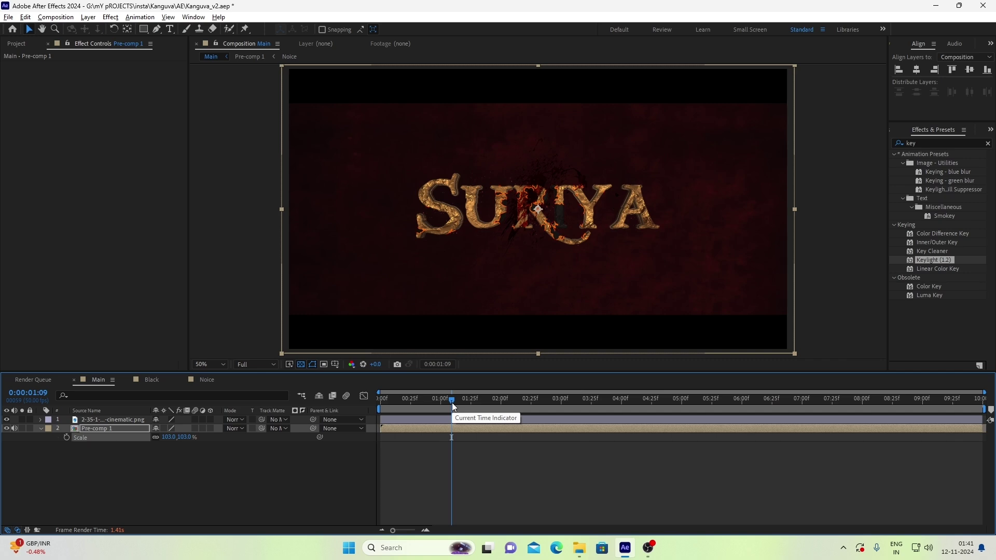
drag(452, 403, 434, 405)
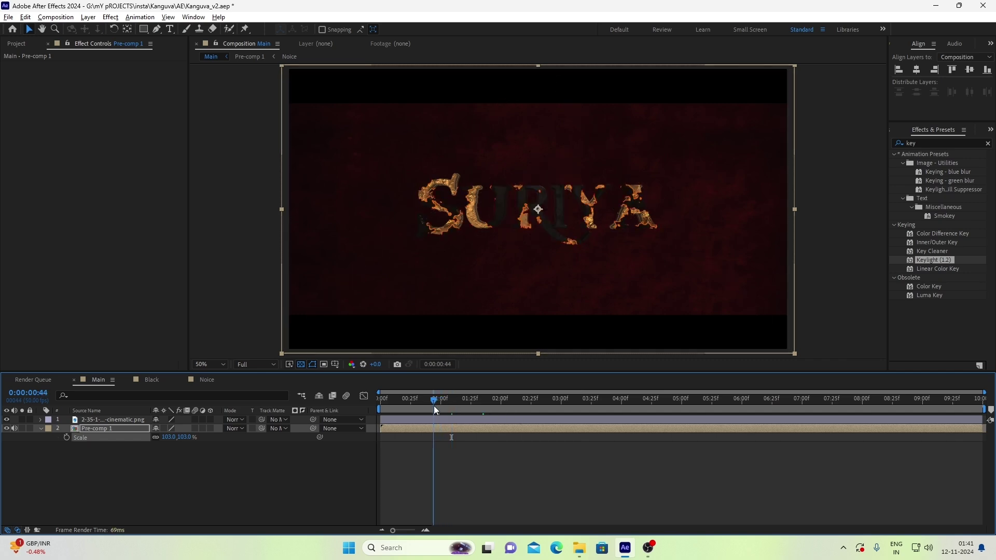
double_click(444, 425)
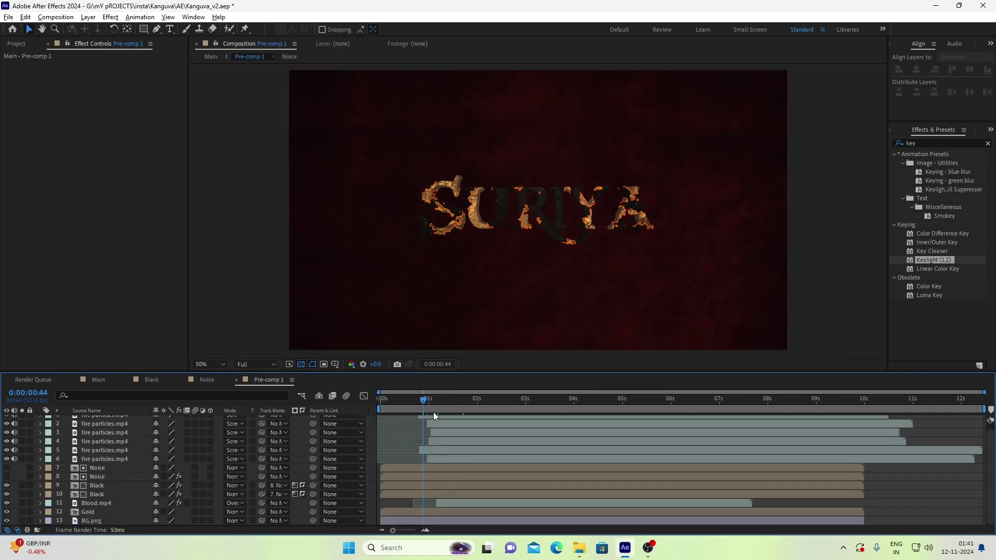
drag(431, 403, 437, 405)
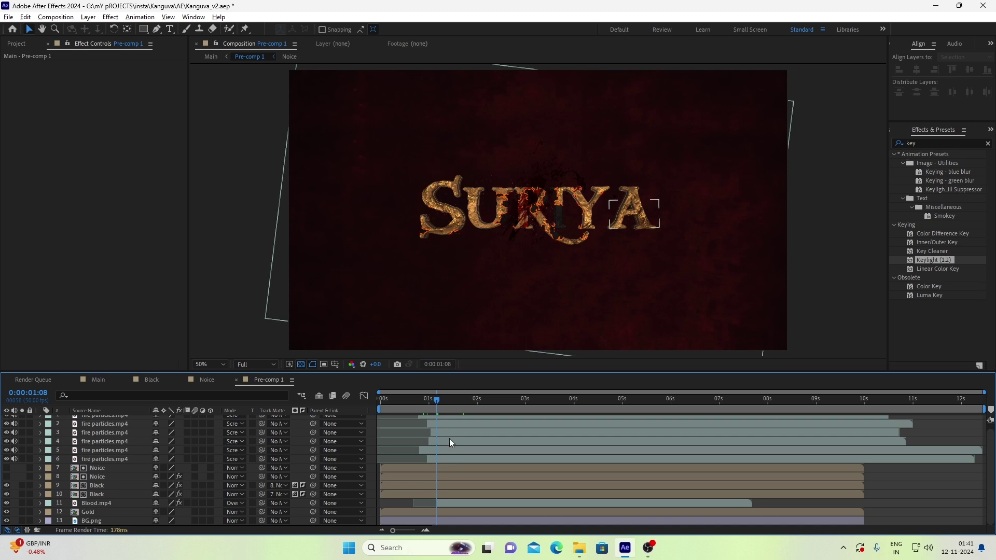
click(99, 379)
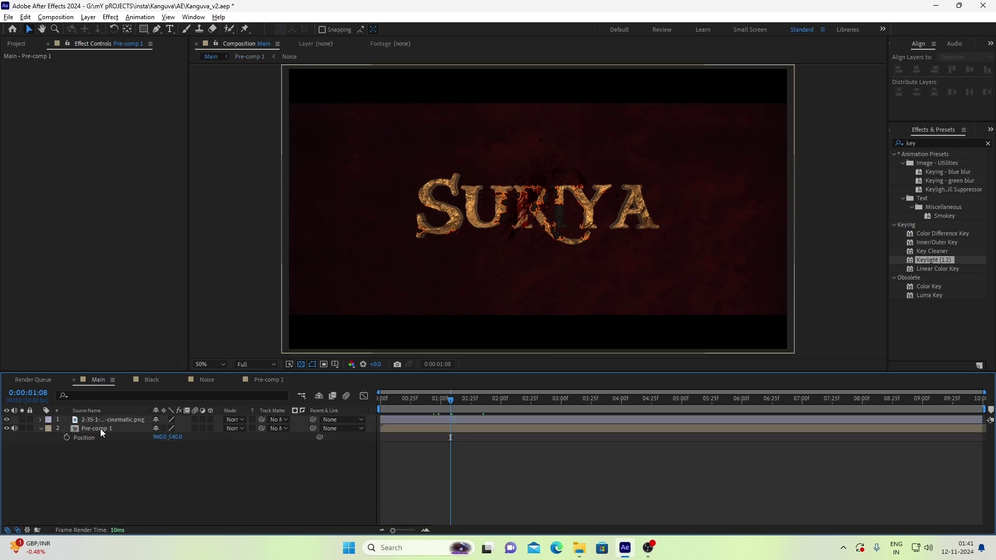
Find the Wiggle - position preset and apply it to the Pre-comp 1 layer.
click(100, 428)
key(p)
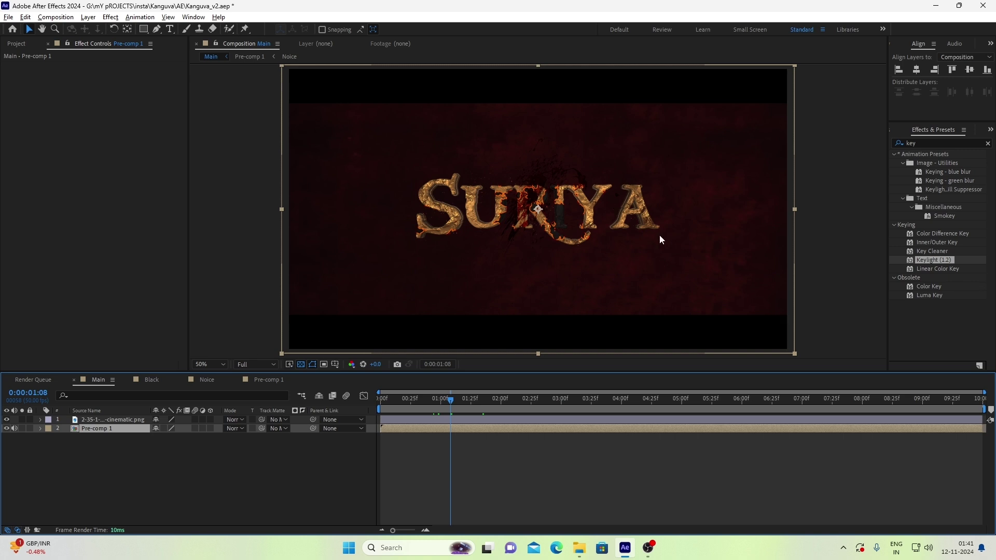
click(911, 144)
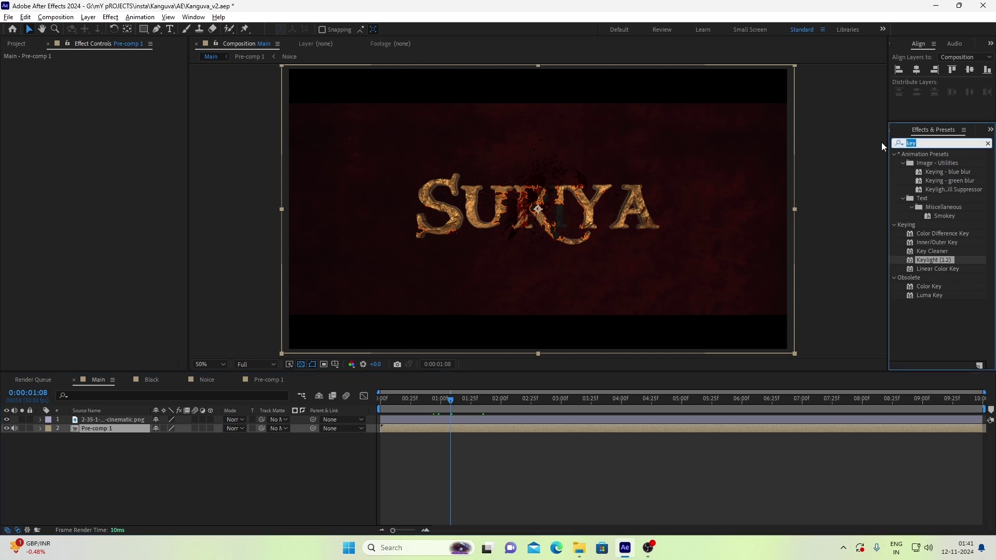
text(wigg)
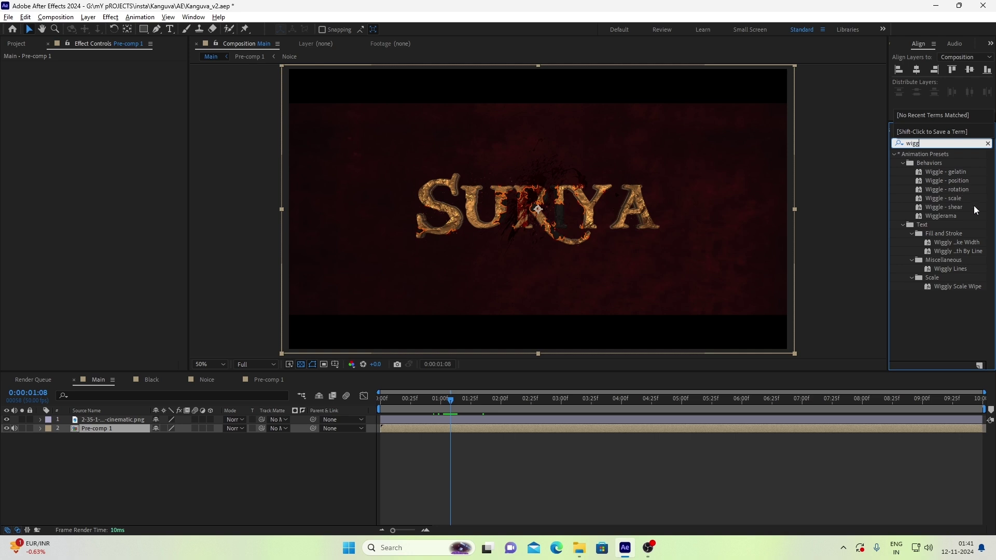
click(963, 179)
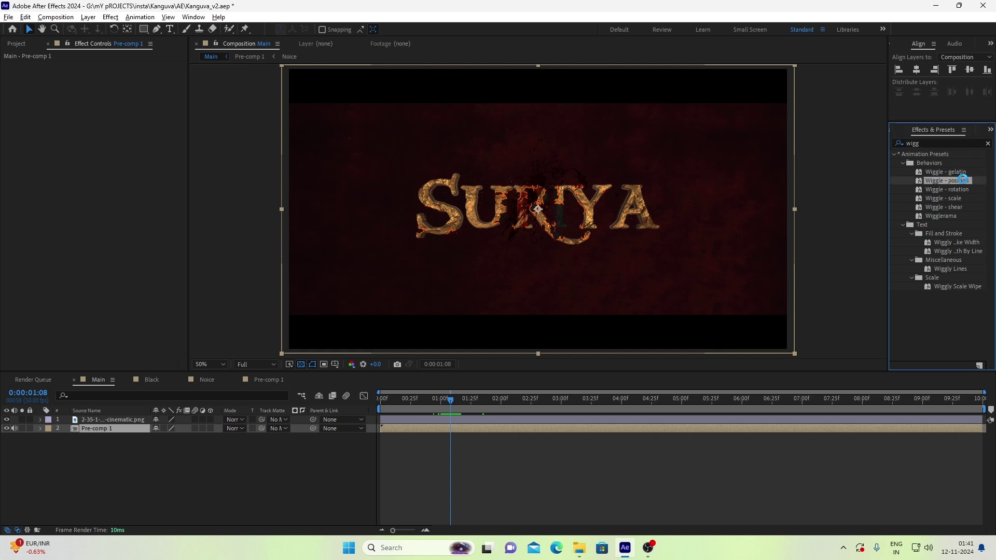
double_click(962, 179)
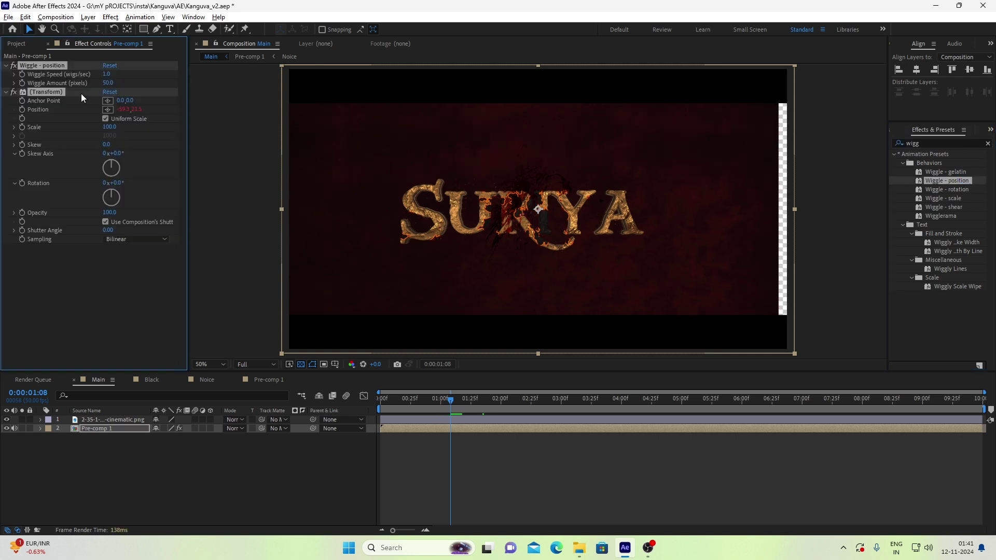
Set Wiggle Amount to 20 pixels and start keyframing Wiggle Speed and Wiggle Amount at 0:00:01:08.
click(107, 84)
text(10)
key(Return)
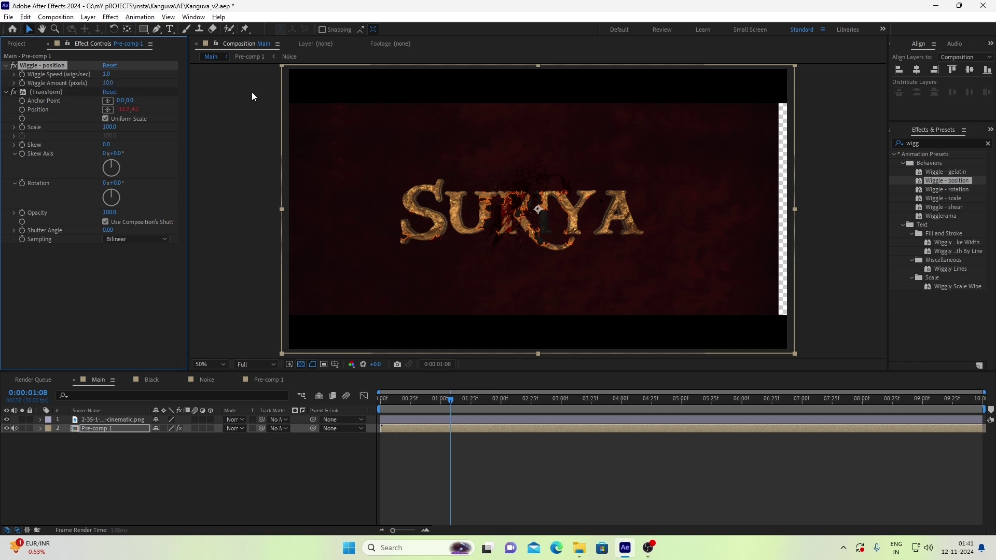
click(108, 83)
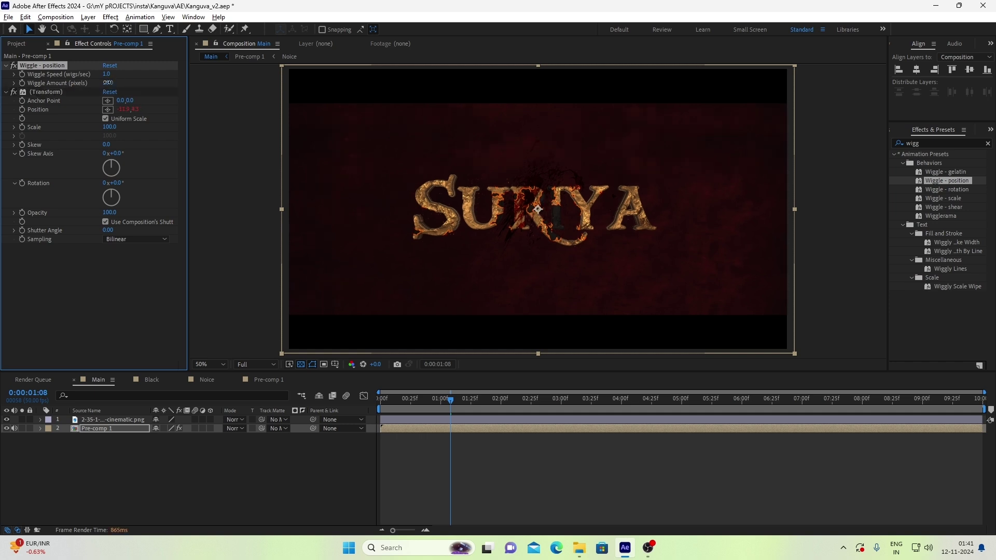
text(20)
key(Return)
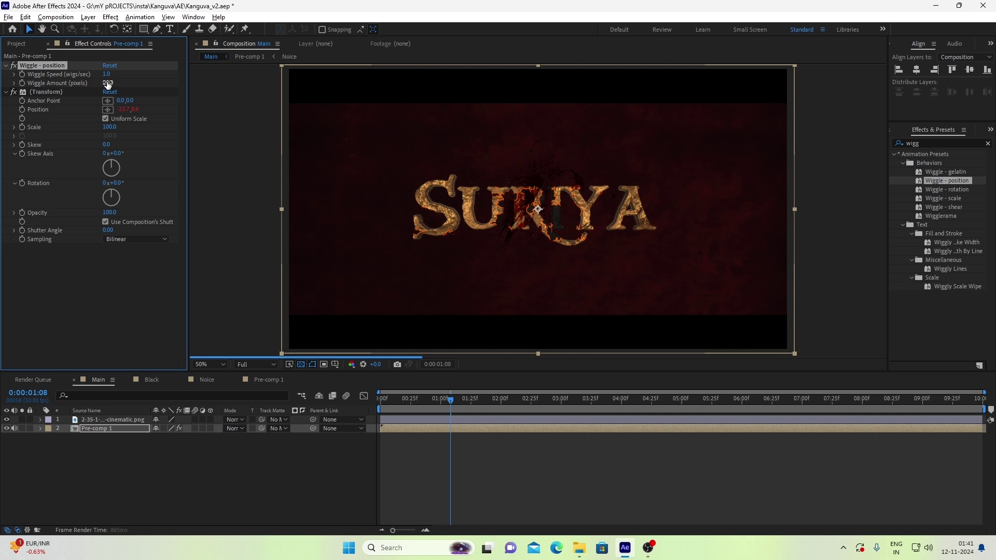
click(22, 75)
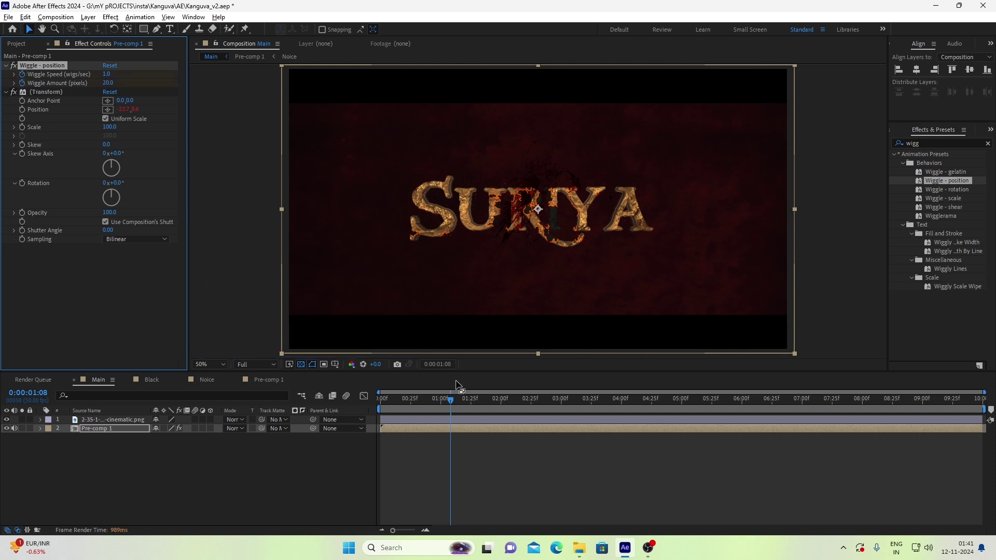
Show the keyframed Pre-comp 1 properties and tune Wiggle Amount at 0:00:01:08, trying 30 and 25 pixels and settling on 23 pixels.
key(u)
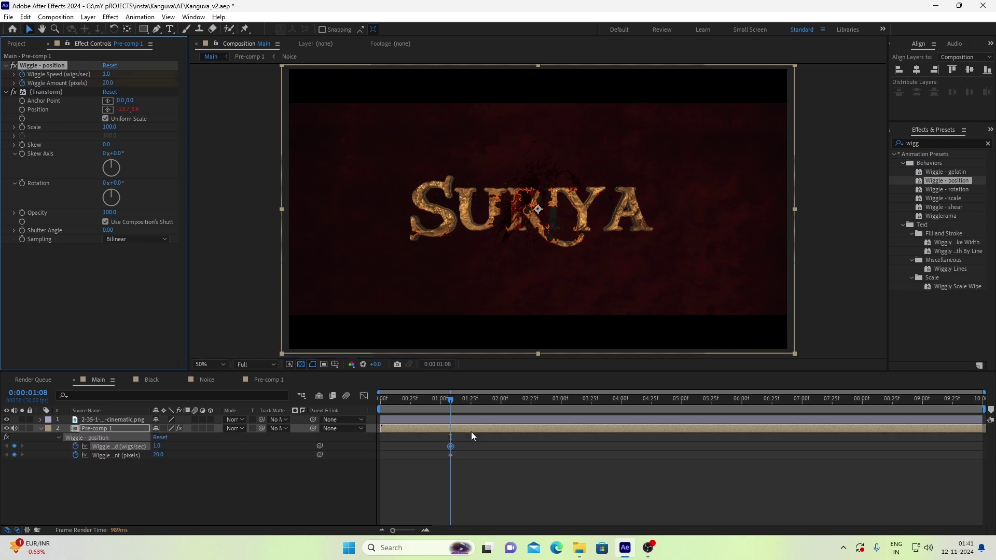
click(120, 73)
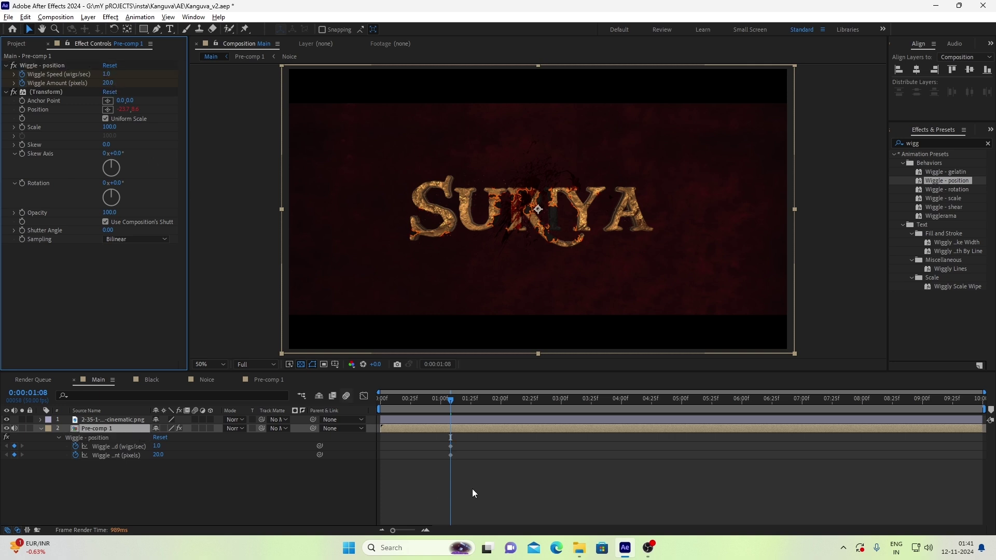
click(109, 83)
text(30)
key(Return)
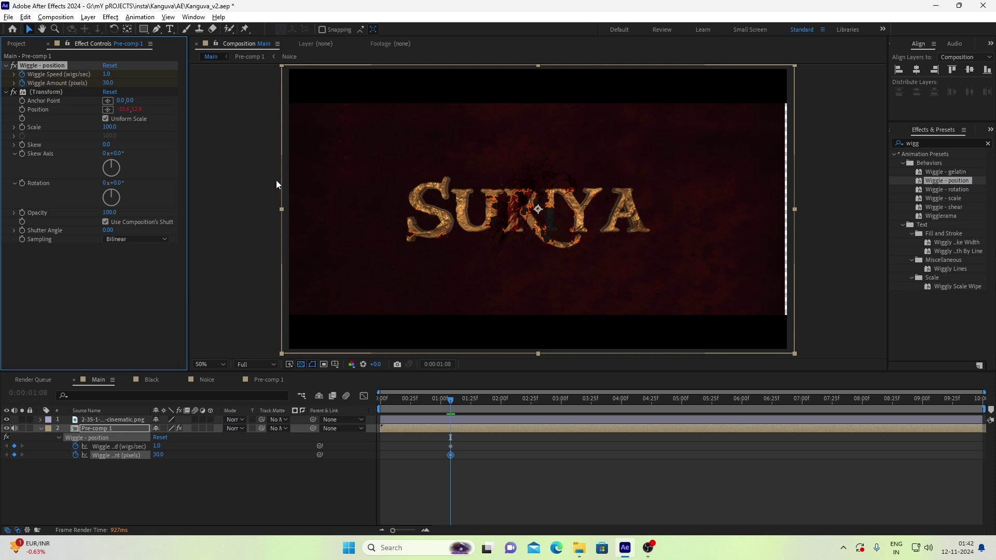
click(107, 83)
text(25)
key(Return)
click(109, 83)
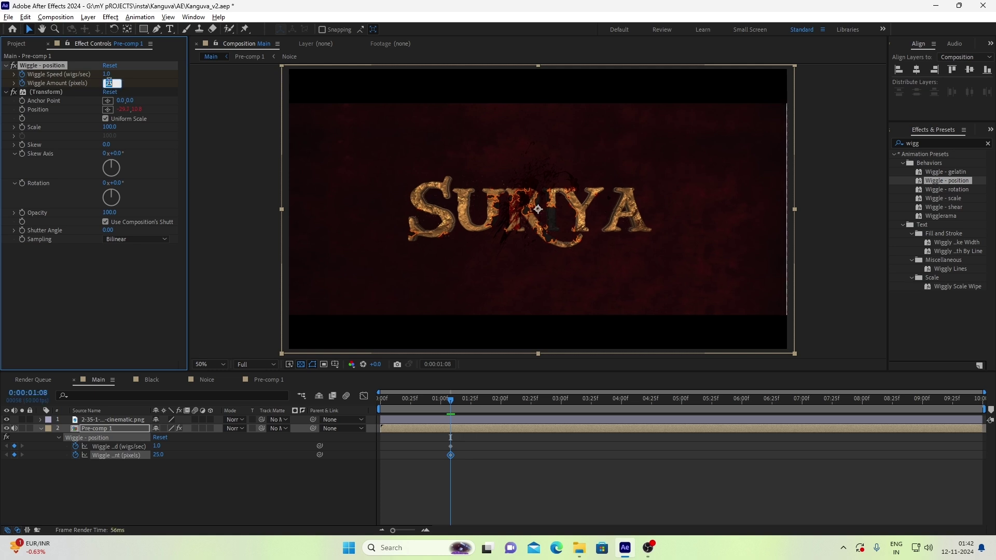
text(23)
key(Return)
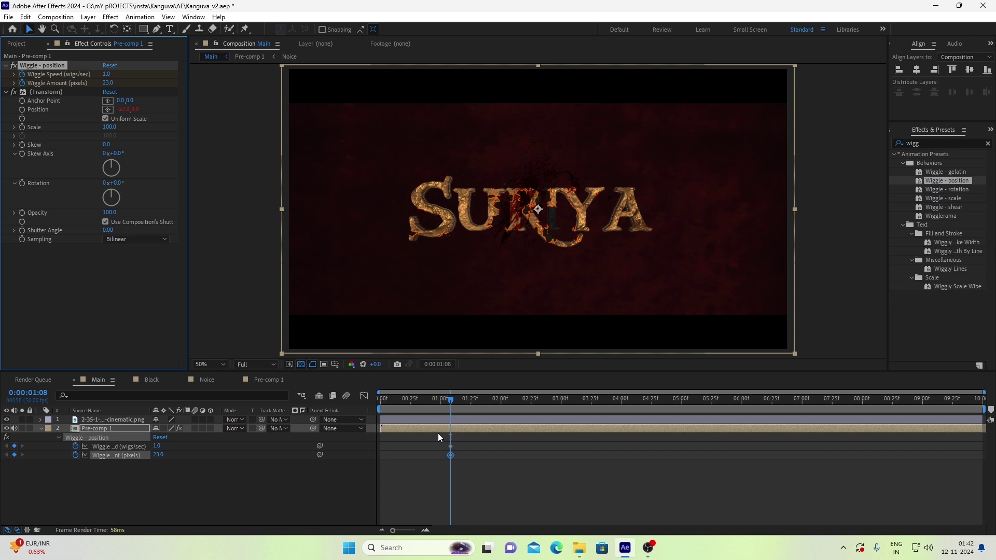
Keyframe both Wiggle Amount and Wiggle Speed at 0 at 0:00:01:06, just before the impact.
drag(451, 399, 449, 400)
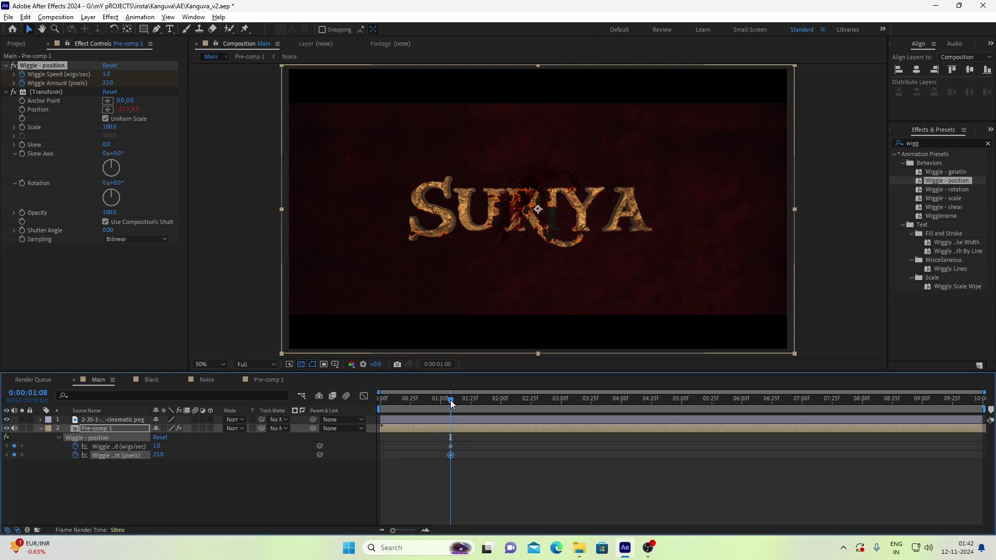
click(109, 83)
text(0)
key(Return)
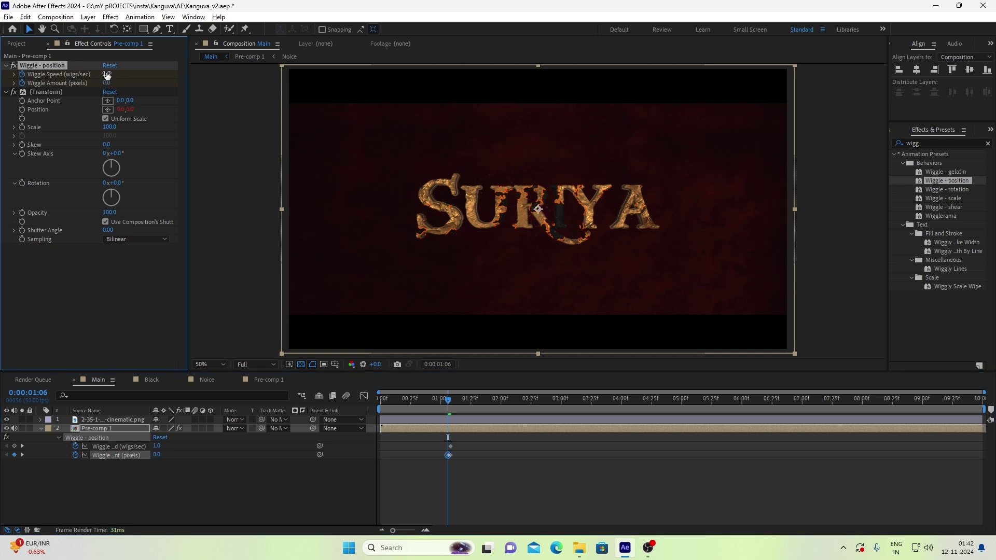
click(106, 74)
text(0)
key(Return)
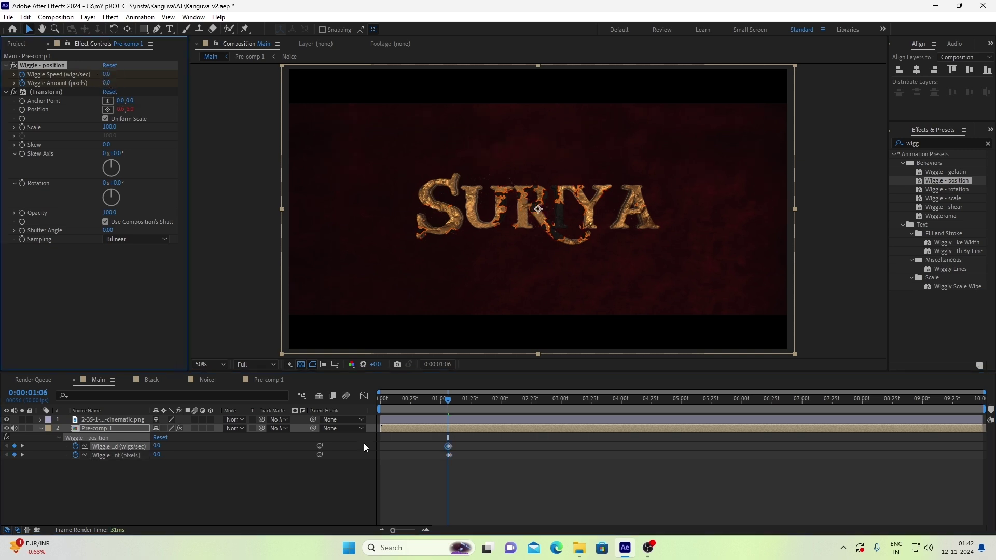
End the shake by keyframing Wiggle Speed and Wiggle Amount at 0 at 0:00:01:14.
click(481, 484)
key(equal)
key(equal)
key(equal)
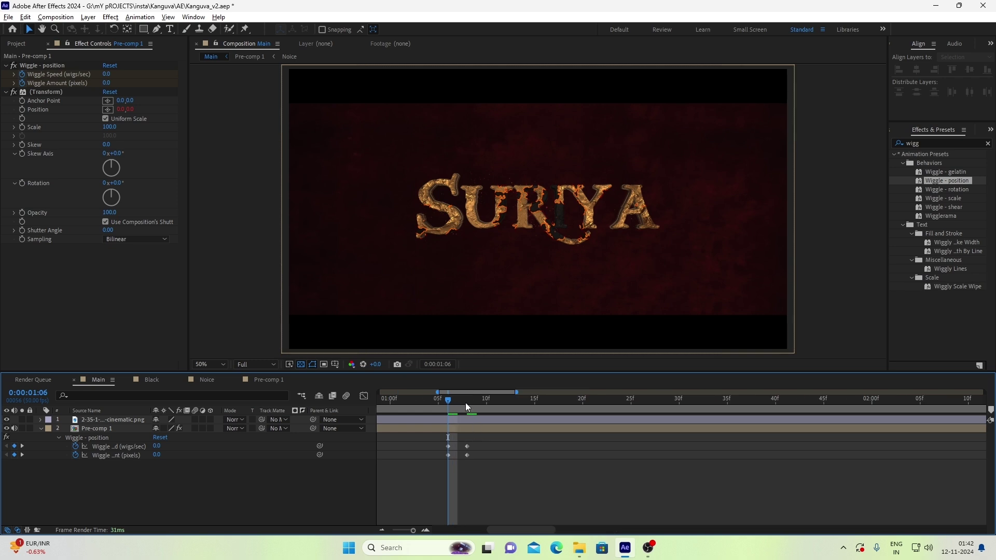
click(467, 401)
drag(470, 406, 523, 399)
click(107, 77)
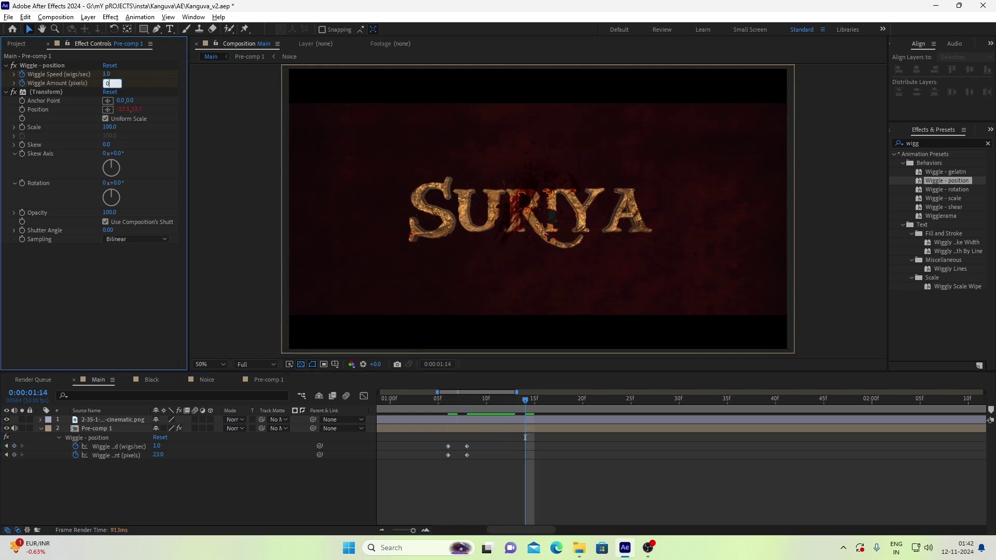
text(0)
key(Tab)
text(0)
key(Return)
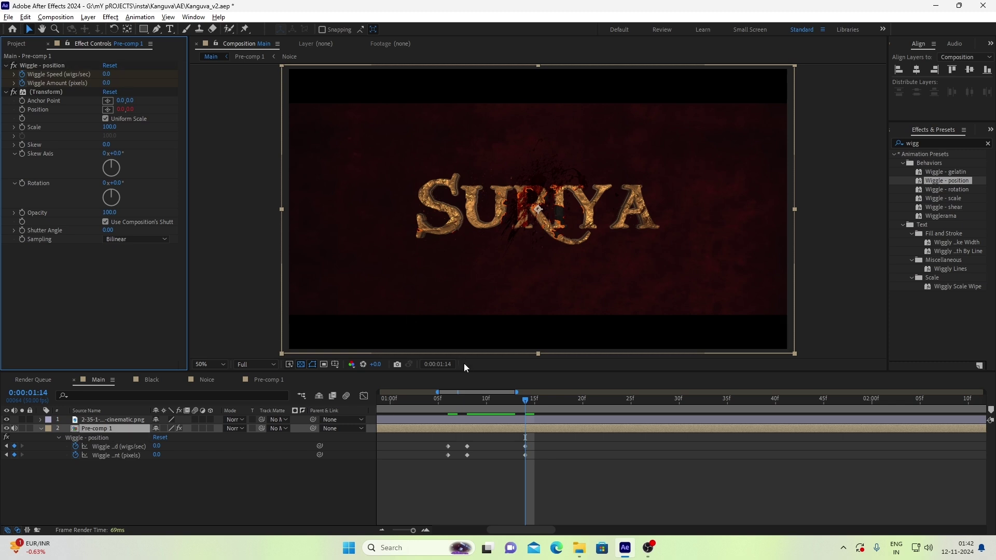
Enable motion blur for the Pre-comp 1 layer and go back to 0:00:01:04, before the shake.
click(194, 428)
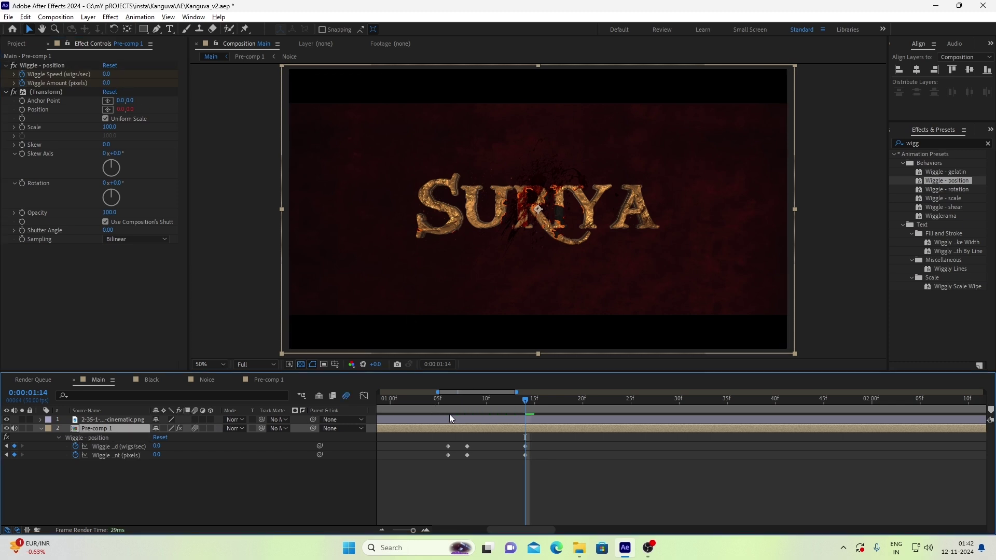
click(453, 404)
click(433, 409)
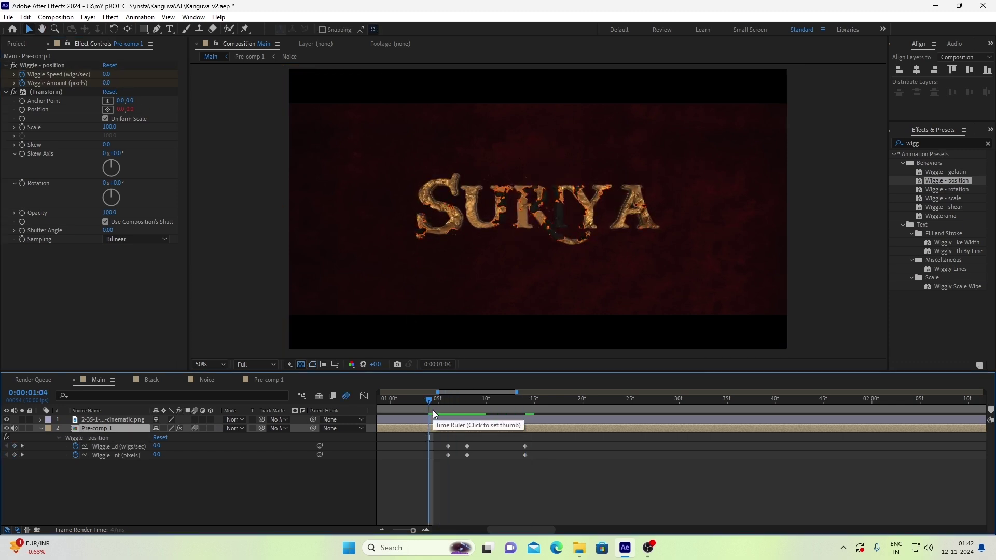
Lower the preview resolution to Quarter and play back the shake from 0:00:01:04.
click(262, 365)
click(261, 419)
mouse_move(440, 406)
mouse_down()
mouse_move(419, 403)
mouse_move(477, 401)
mouse_move(421, 413)
mouse_up()
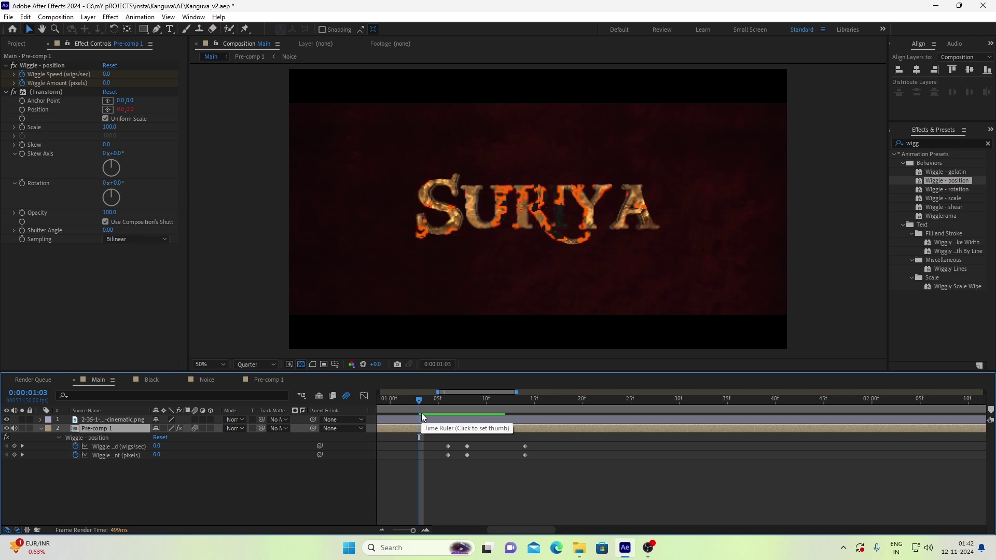
mouse_move(421, 413)
mouse_down()
mouse_move(443, 418)
mouse_move(443, 400)
mouse_move(427, 409)
mouse_up()
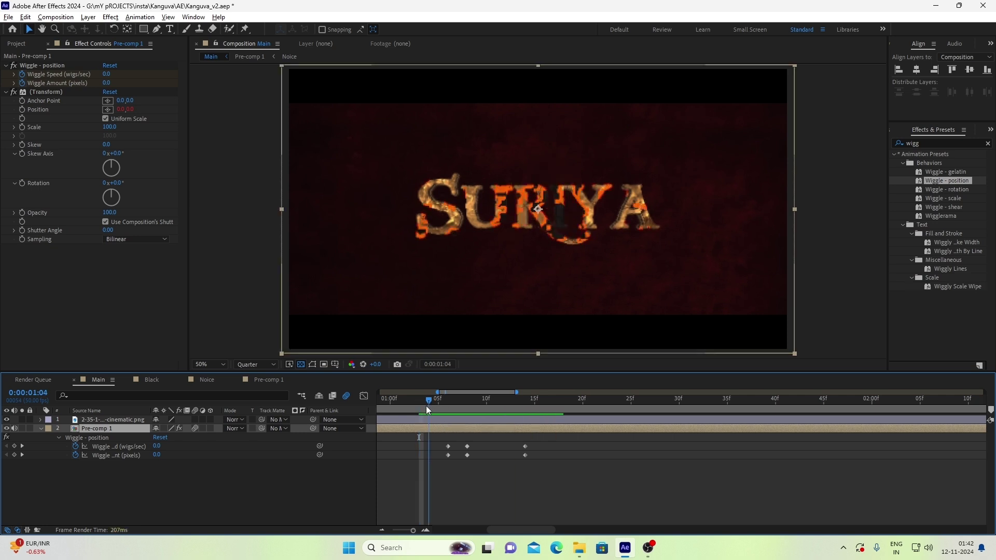
key(space)
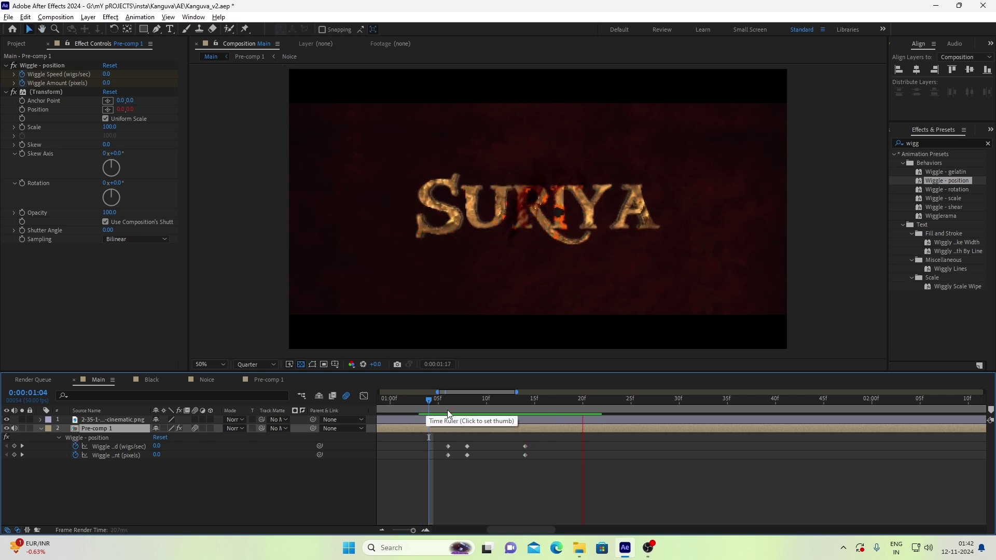
key(space)
Move the first pair of Wiggle Speed and Wiggle Amount keyframes earlier, to about 0:00:01:01.
click(470, 404)
key(minus)
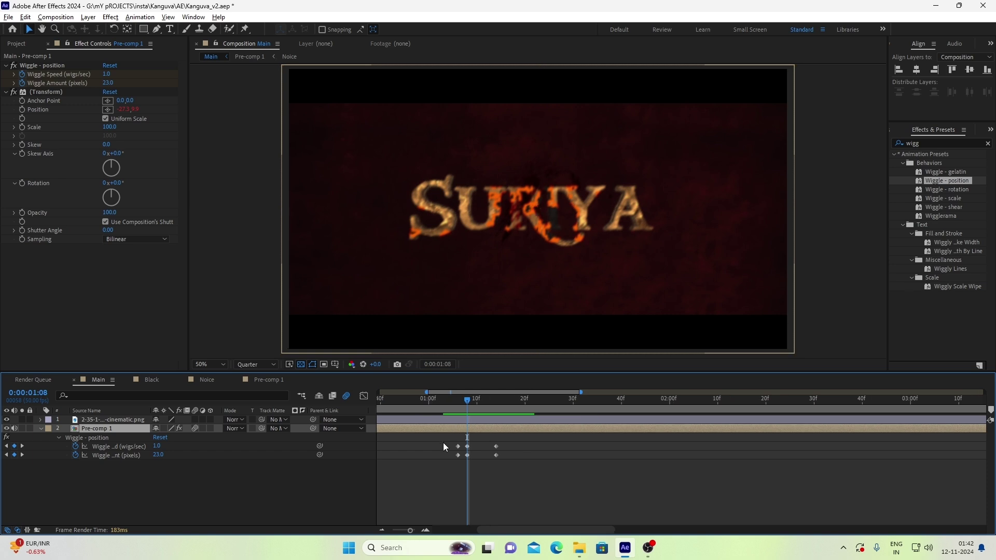
mouse_move(442, 442)
mouse_down()
mouse_move(461, 460)
mouse_move(434, 454)
mouse_up()
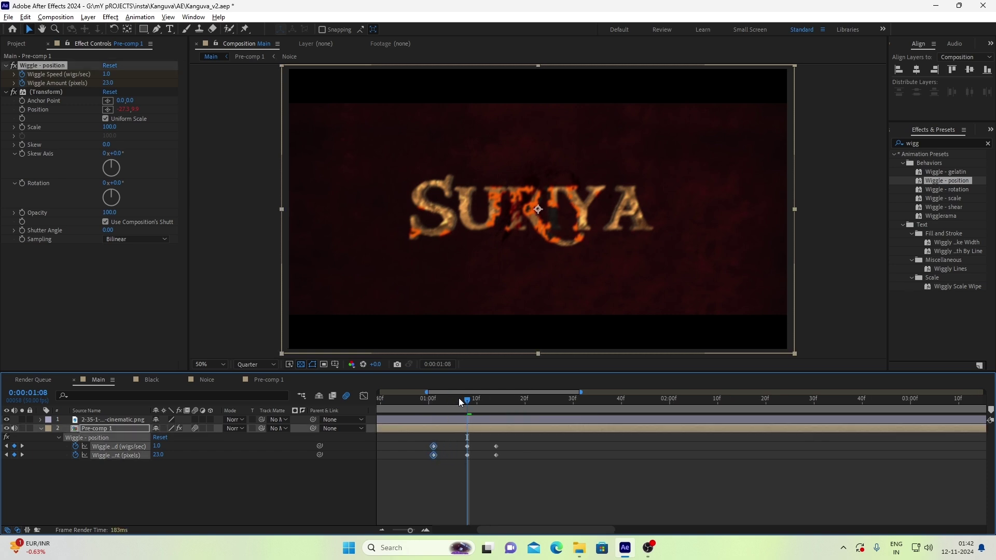
Set Wiggle Speed to 5 wigs/sec at 0:00:01:08 and return to the start of Main to review the animation.
click(106, 74)
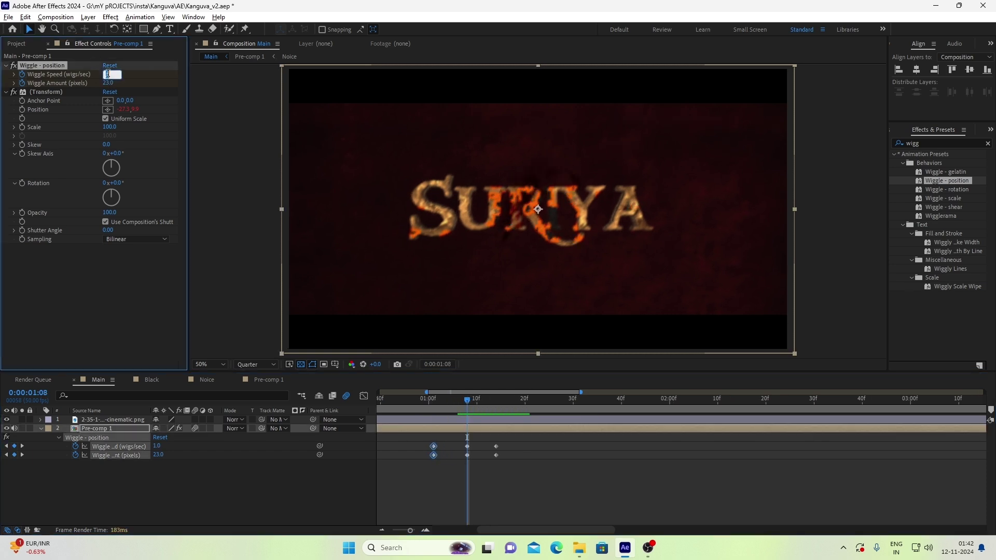
text(5)
key(Return)
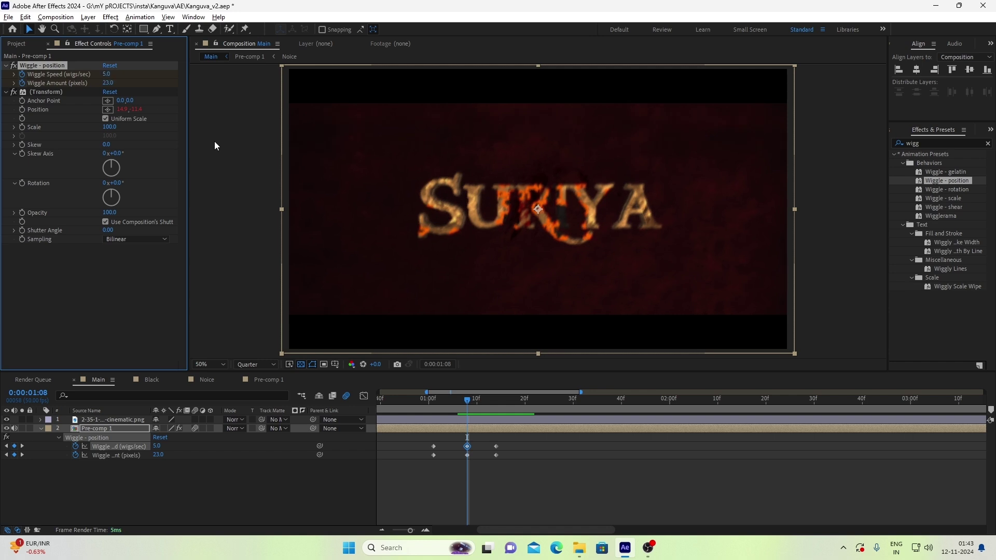
drag(466, 395, 418, 406)
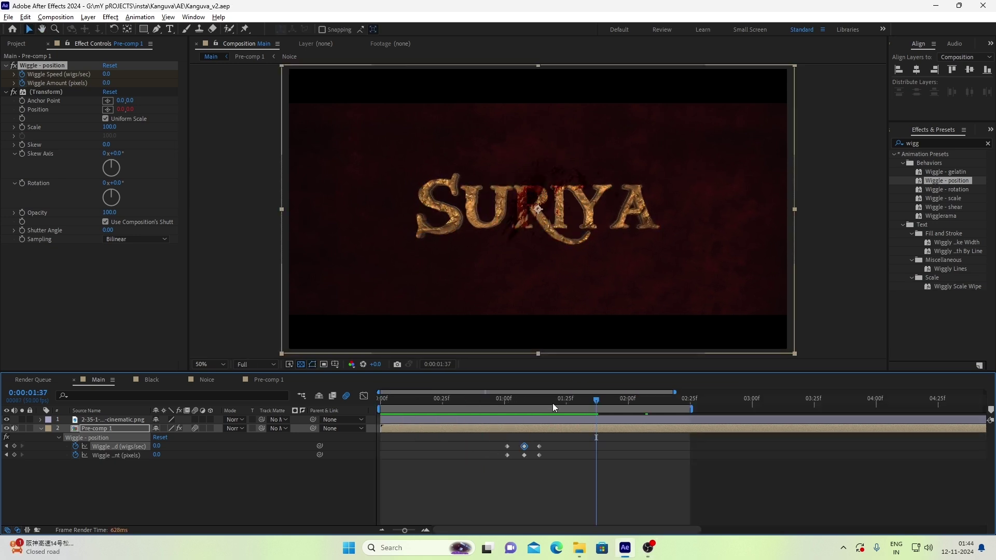
drag(552, 403, 379, 400)
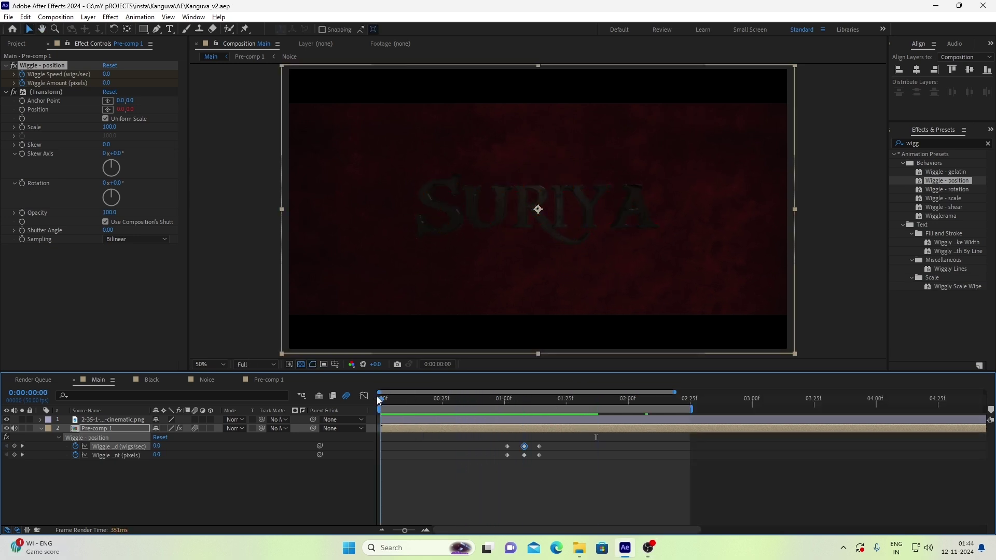